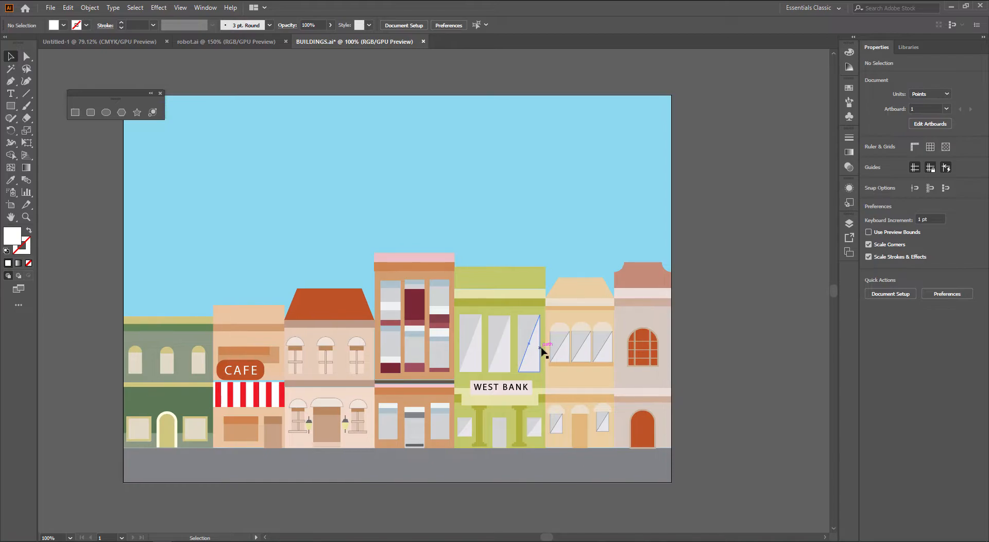
Ungroup the street scene artwork so its buildings and background become separate objects.
click(510, 332)
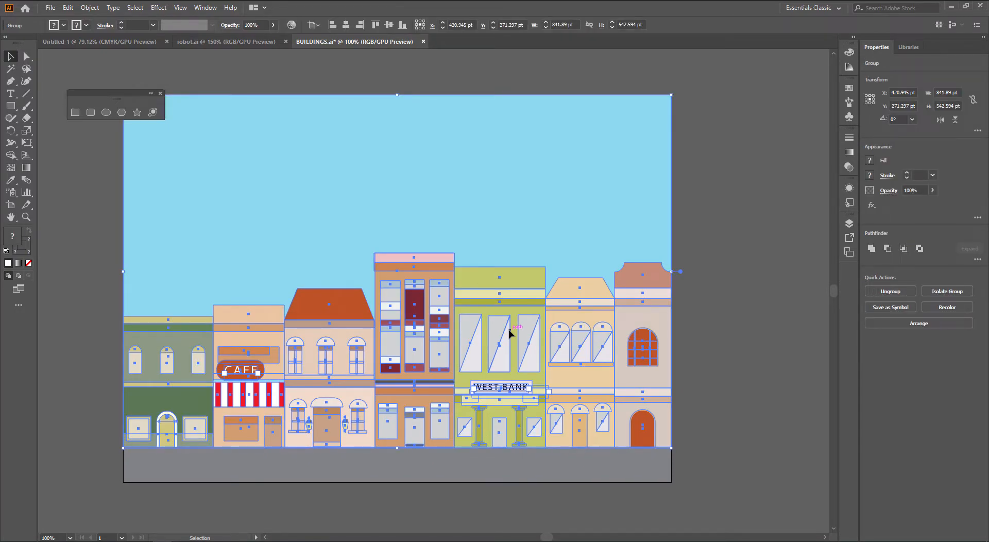
right_click(509, 334)
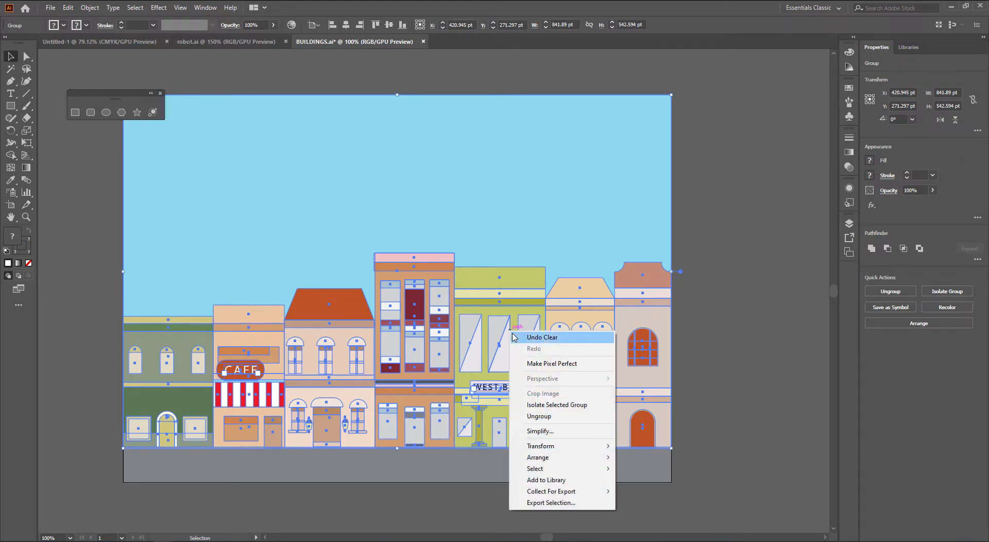
click(540, 416)
click(726, 376)
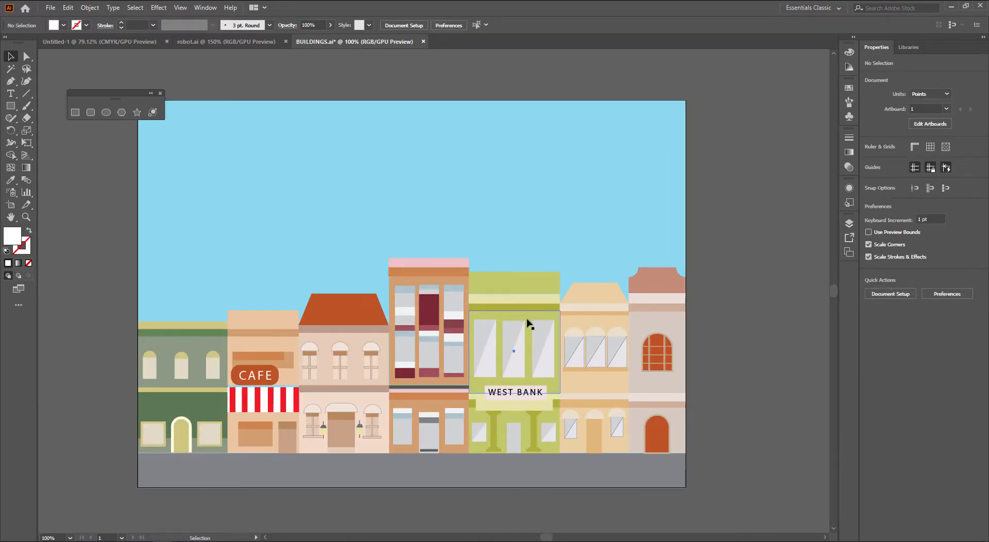
Move the light blue sky rectangle off the artboard, past its left edge.
click(536, 347)
click(552, 218)
drag(552, 217, 48, 198)
scroll(470, 215, right, 2)
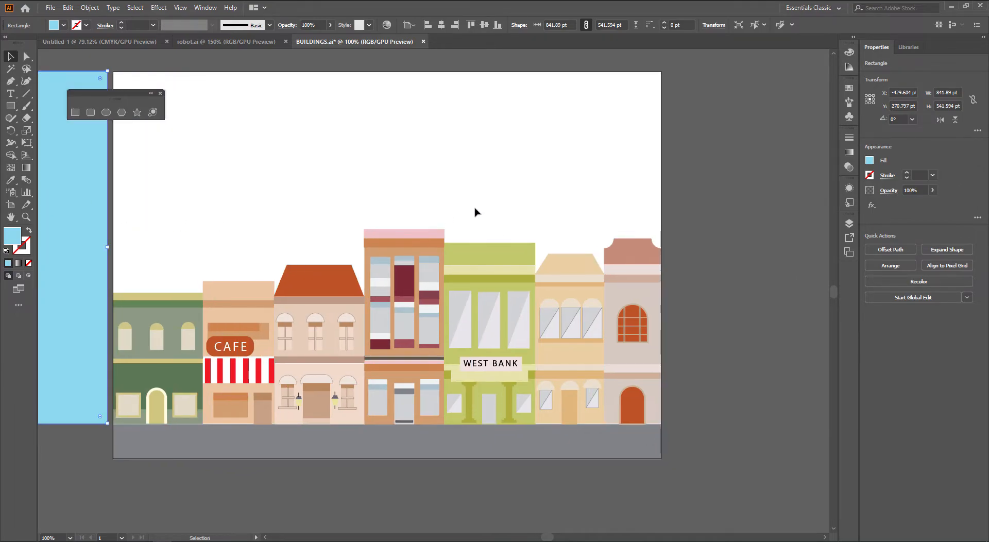
Move the grey road strip below the artboard and the whole pink-topped orange building to the right of the artboard.
drag(433, 206, 374, 439)
shift+click(444, 452)
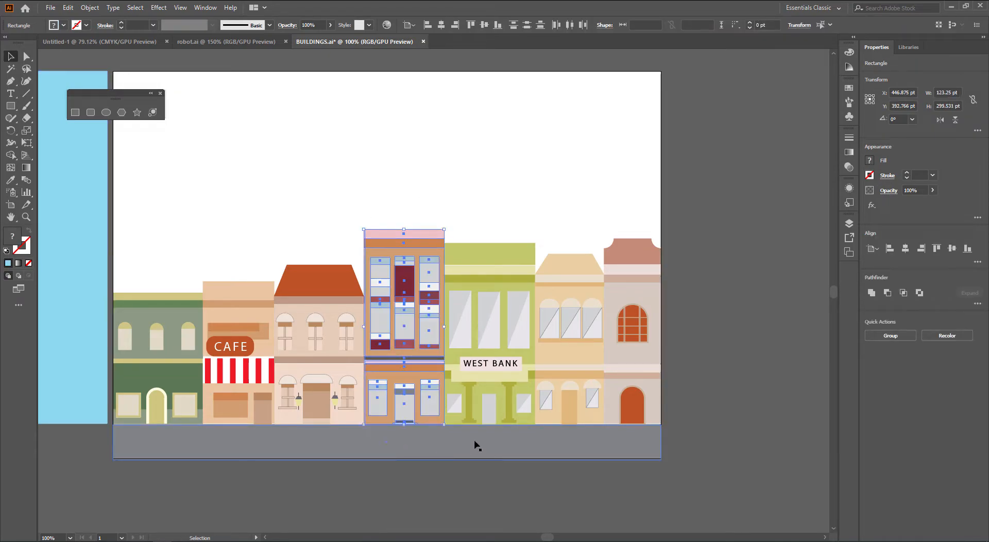
drag(477, 443, 475, 511)
click(436, 374)
drag(436, 374, 739, 367)
Move the whole West Bank building off the artboard, beside the orange building.
drag(633, 369, 590, 362)
drag(368, 196, 488, 437)
key(v)
drag(439, 384, 796, 384)
drag(523, 339, 541, 300)
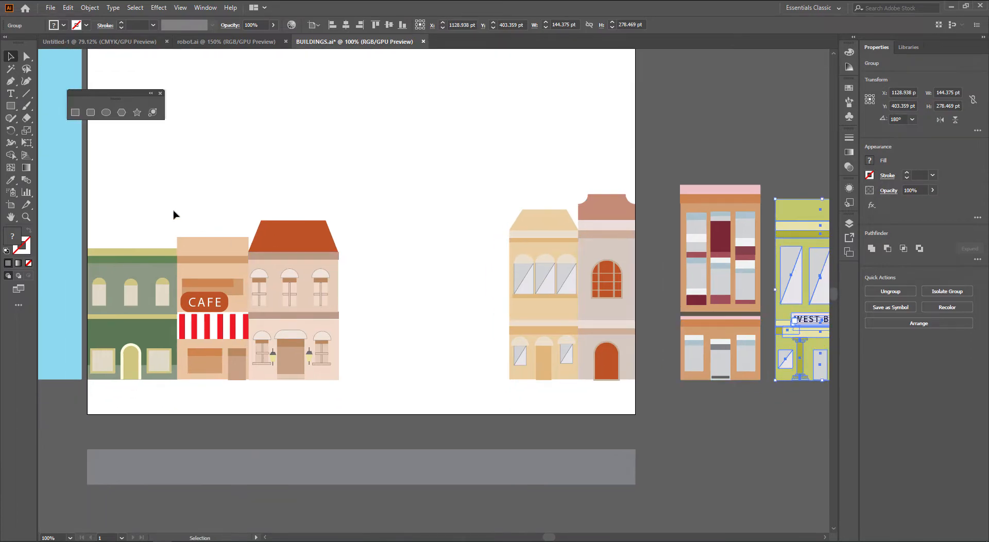
Group all parts of the green building and move it off the artboard, to the right of the West Bank building.
drag(164, 199, 97, 383)
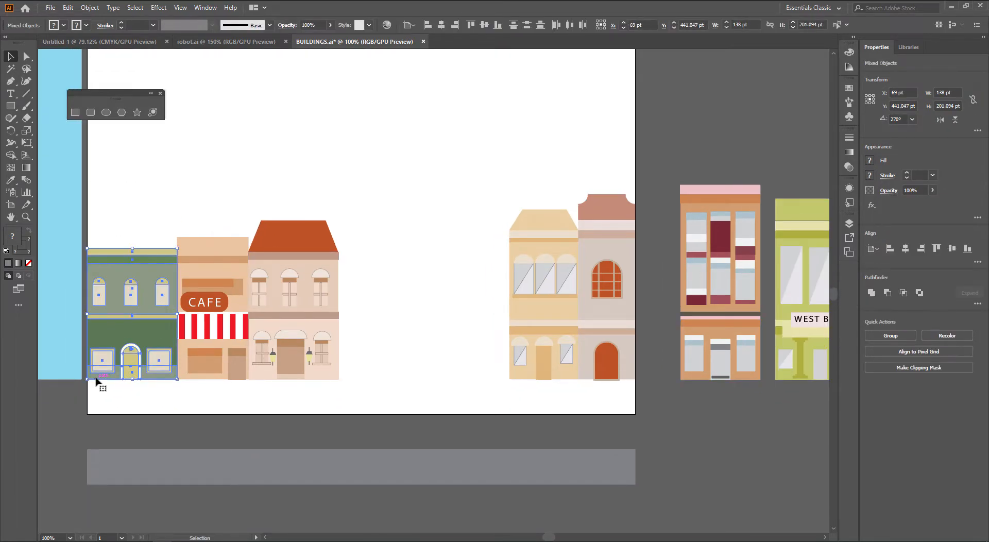
scroll(140, 366, down, 1)
drag(187, 383, 150, 383)
drag(107, 356, 645, 366)
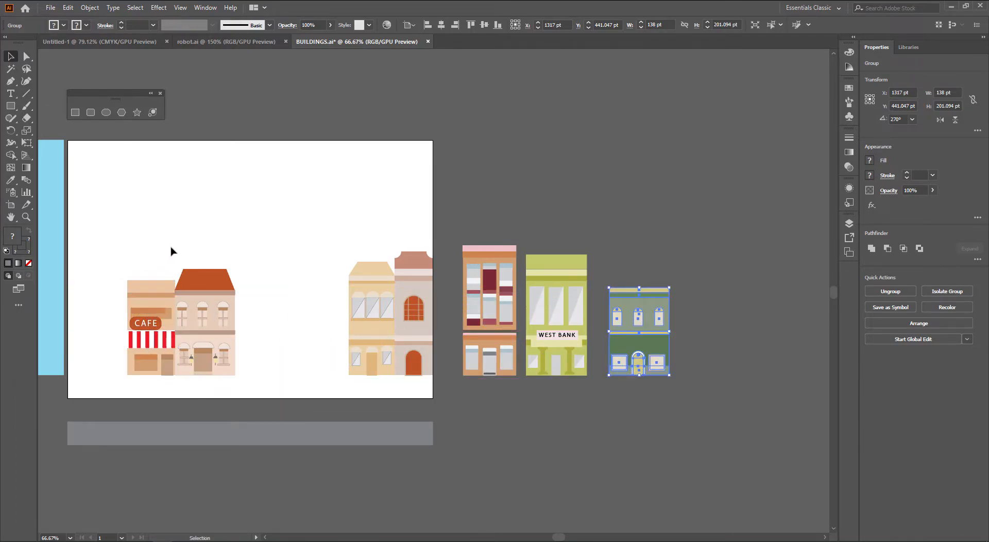
Move the Cafe building off the artboard, to the right of the green building.
click(133, 375)
drag(144, 372, 737, 390)
click(278, 348)
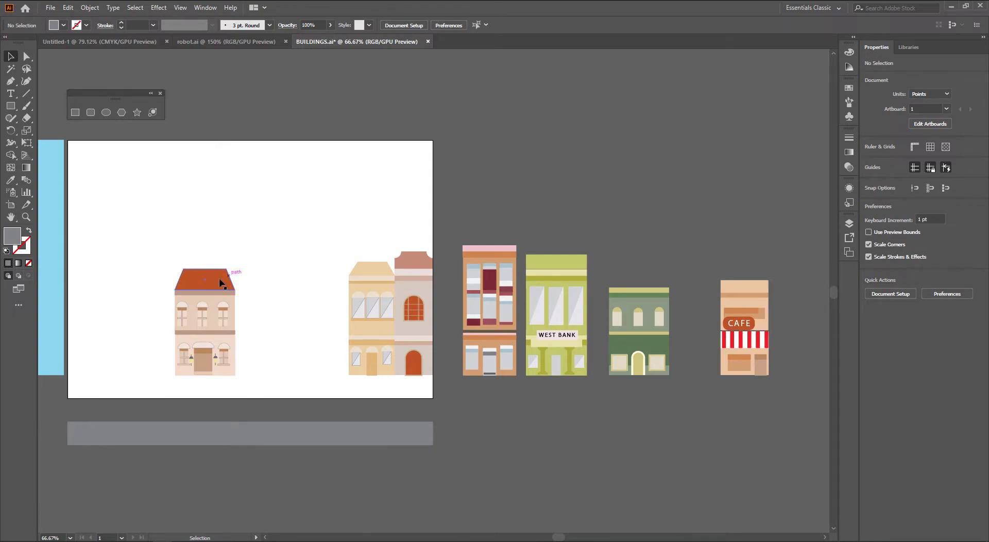
click(224, 282)
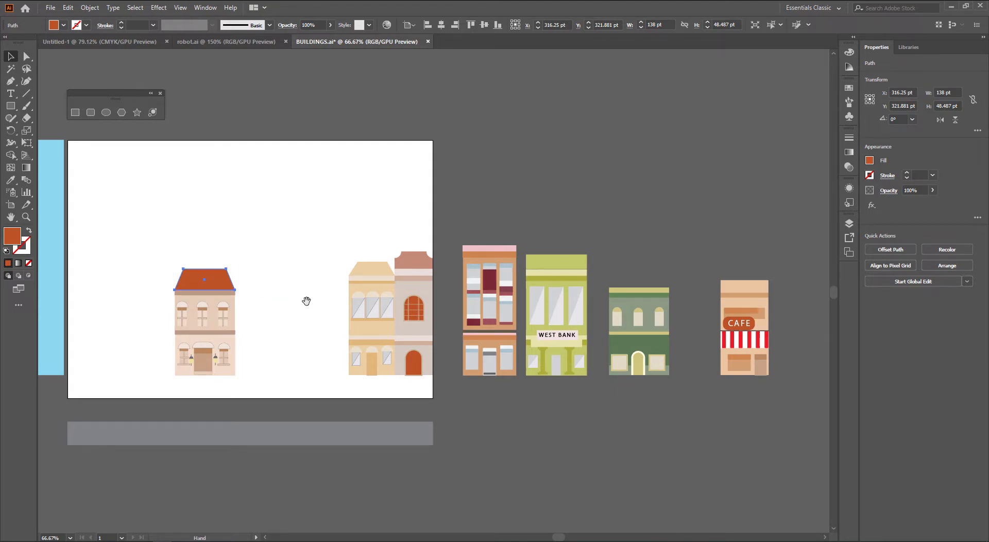
drag(305, 298, 164, 303)
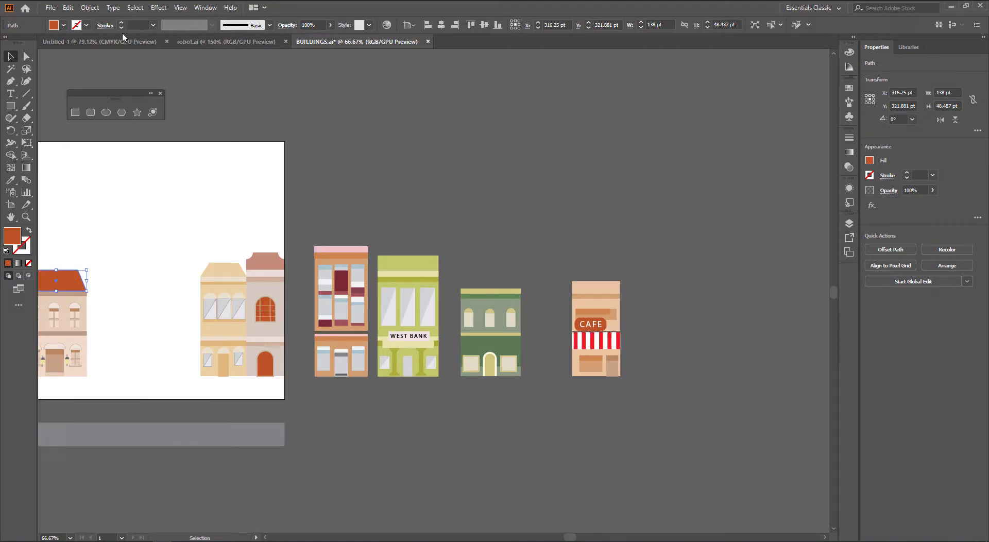
Close the robot.ai and Untitled-1 documents, keeping only BUILDINGS.ai open.
click(213, 41)
key(ctrl+w)
click(157, 44)
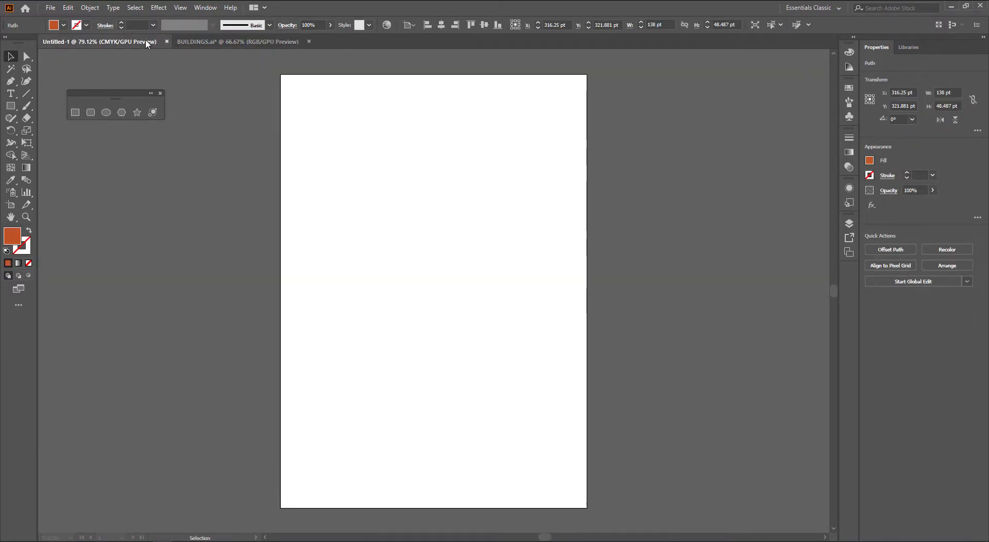
drag(338, 258, 347, 255)
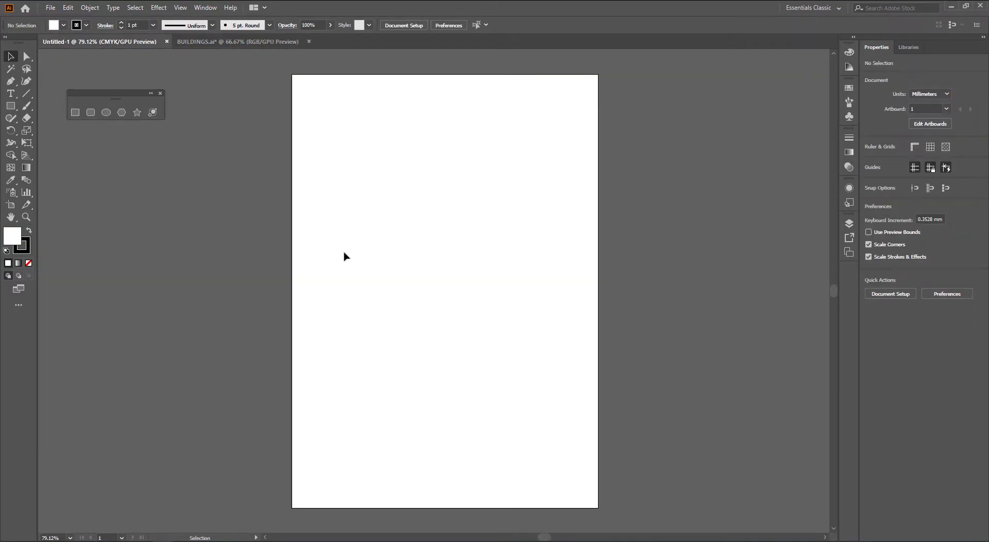
key(ctrl+w)
Create a new document from the 1920 x 1080 Art & Illustration preset and close the floating shape tools.
click(51, 7)
click(59, 19)
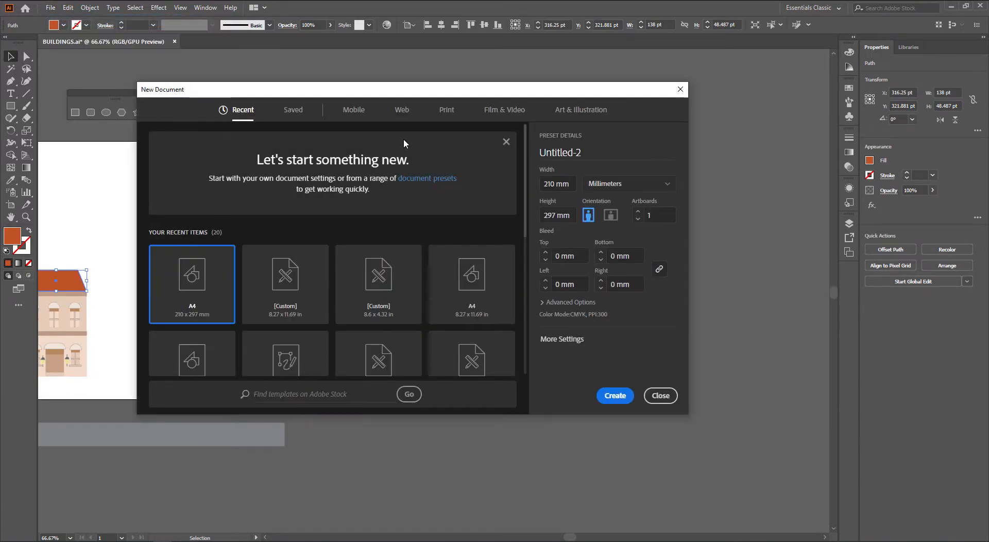
click(565, 115)
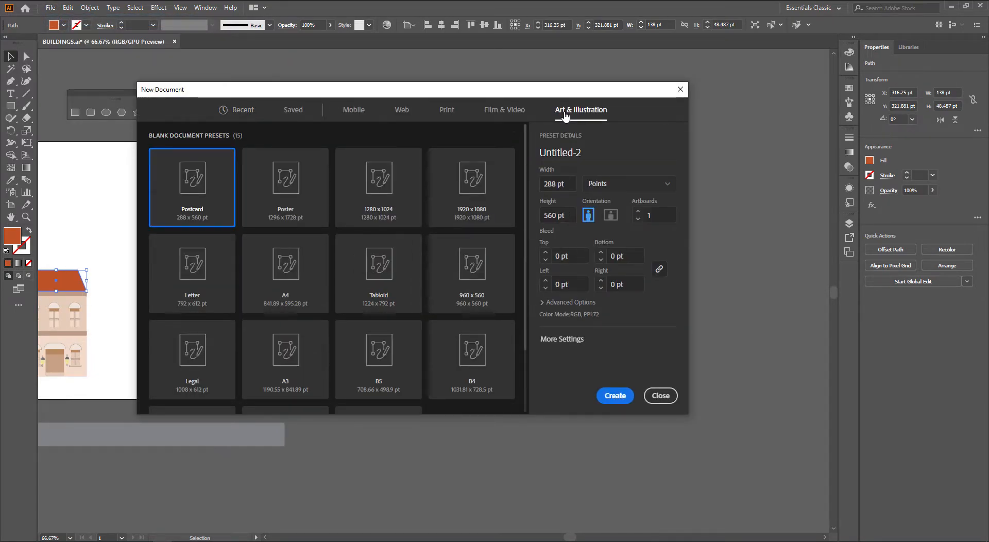
click(466, 216)
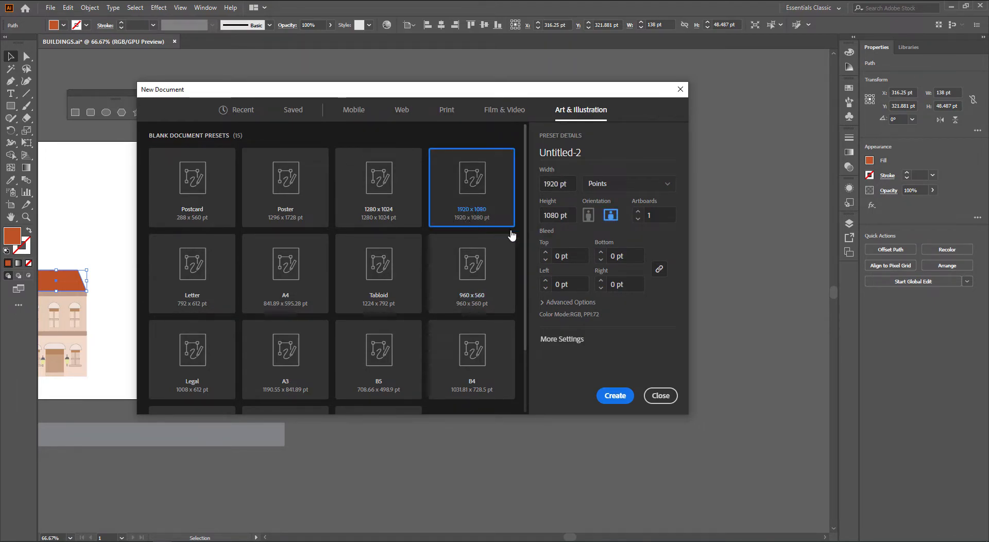
click(618, 396)
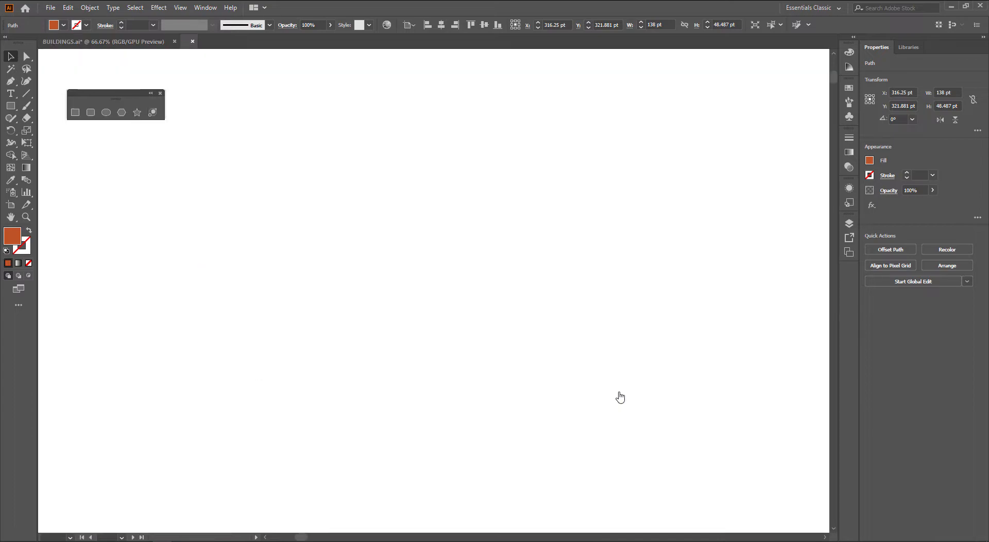
click(160, 93)
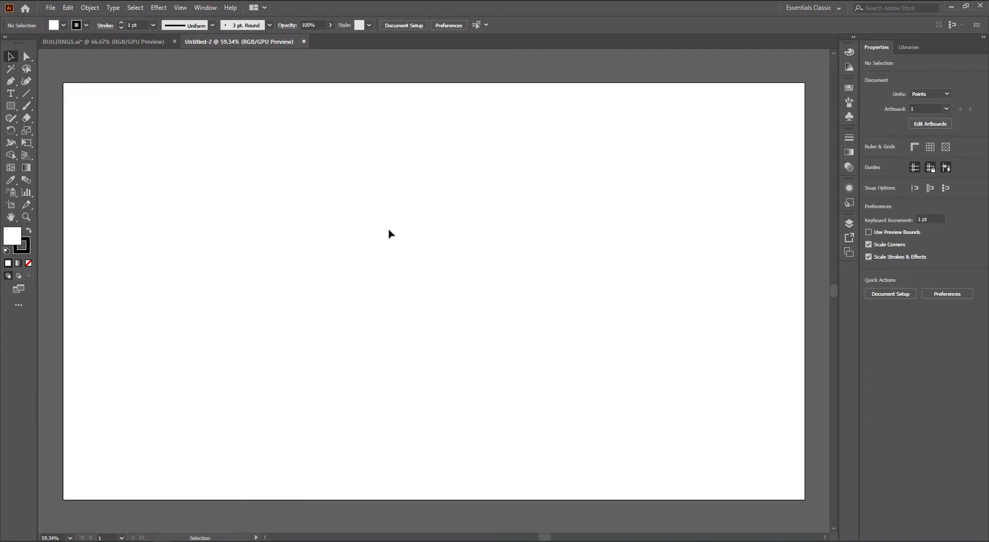
key(ctrl+minus)
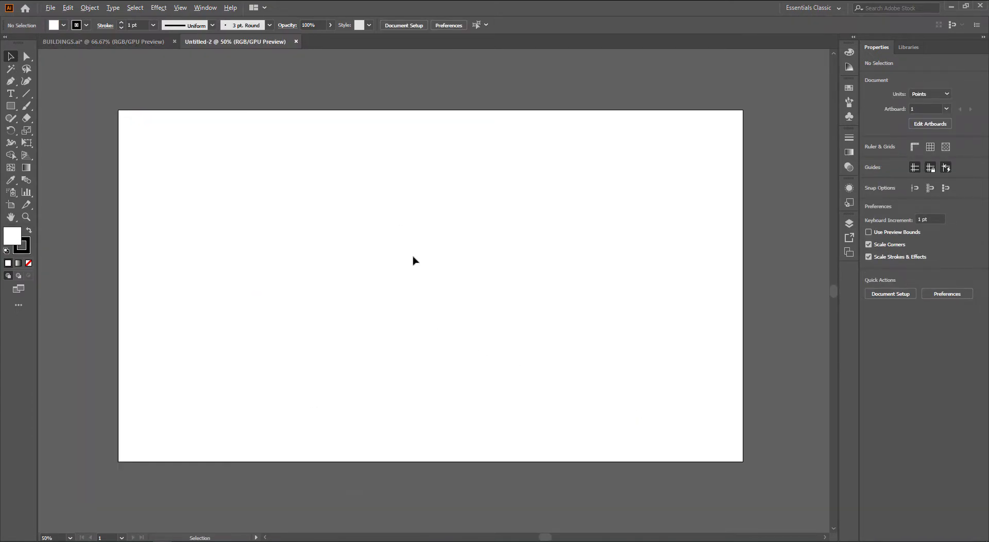
Copy the four separated buildings from BUILDINGS.ai and paste them into the new 1920 x 1080 document.
click(138, 41)
drag(682, 218, 342, 399)
key(ctrl+c)
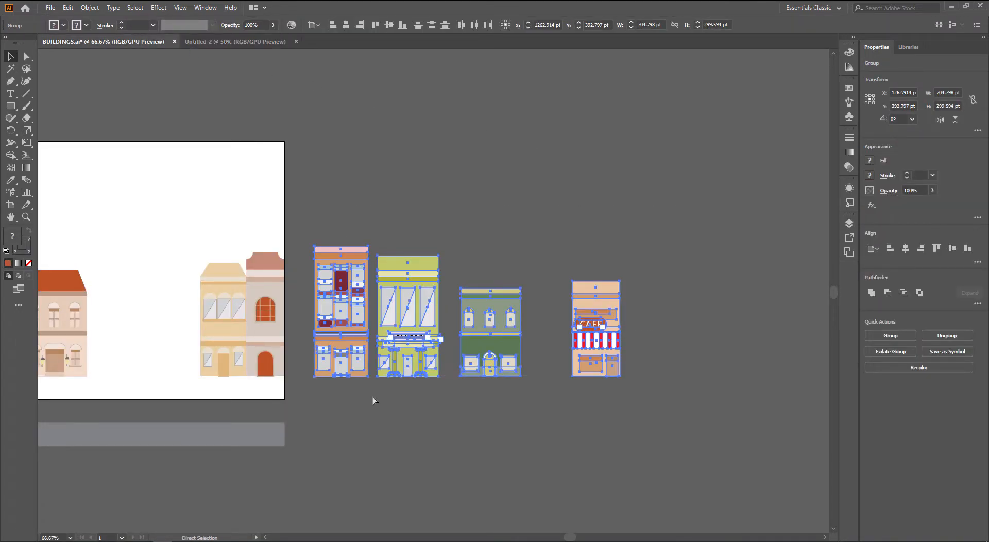
key(ctrl+Tab)
key(ctrl+v)
click(460, 398)
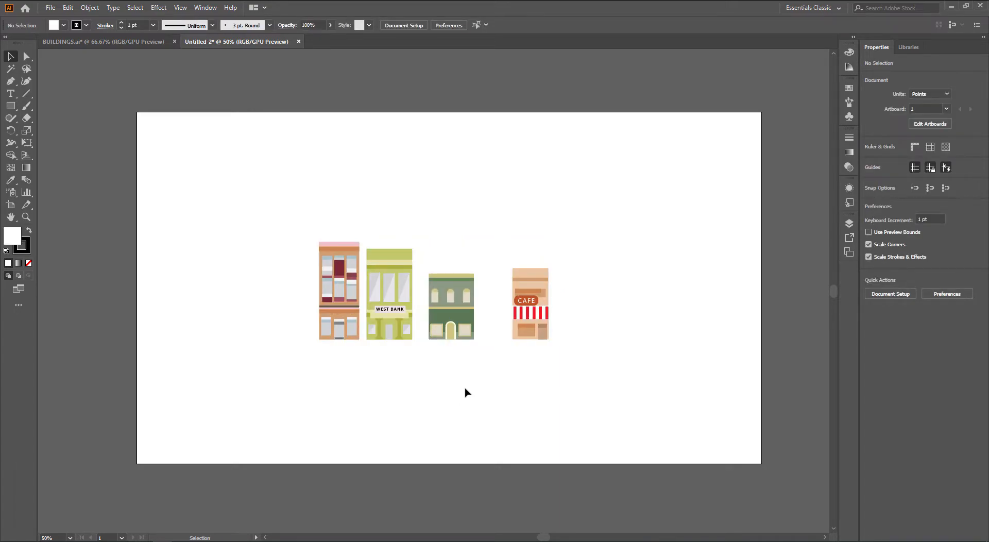
Move the four pasted buildings off the artboard, above and to the left of it, leaving the artboard empty.
scroll(465, 389, down, 1)
drag(446, 401, 473, 406)
drag(596, 275, 388, 384)
drag(439, 351, 105, 150)
drag(395, 329, 355, 311)
scroll(420, 361, up, 1)
drag(424, 373, 402, 377)
click(97, 368)
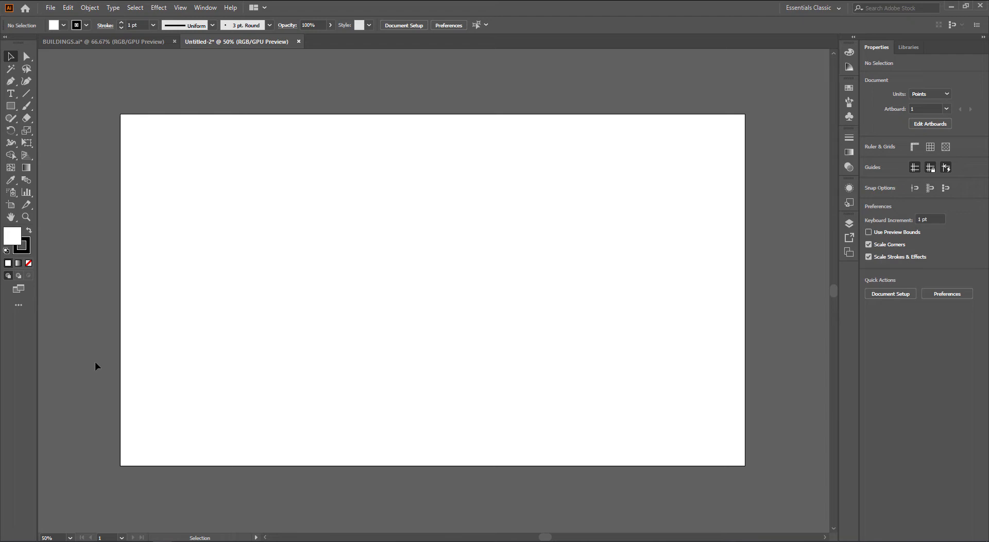
Undock the toolbox and display the two-point Perspective Grid on the artboard.
drag(16, 47, 36, 127)
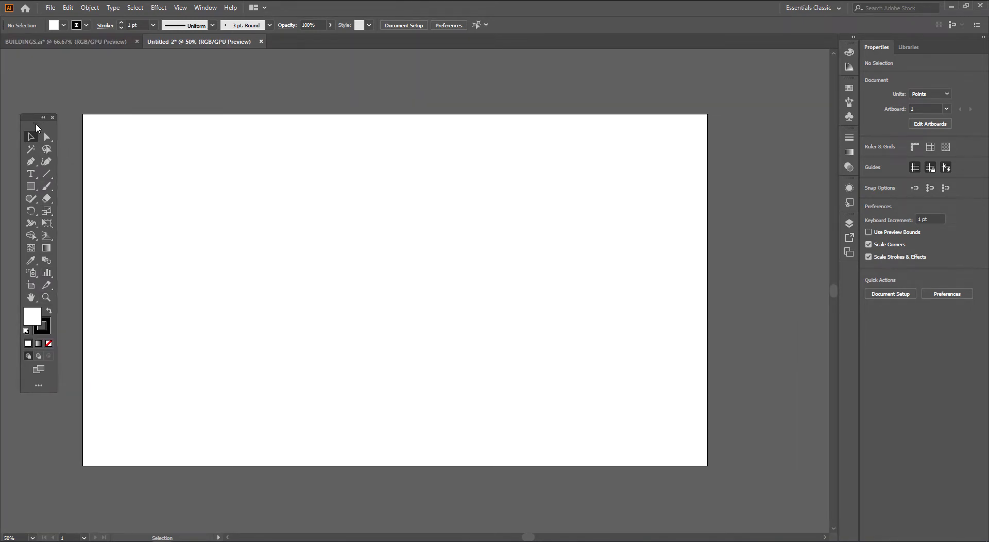
click(49, 238)
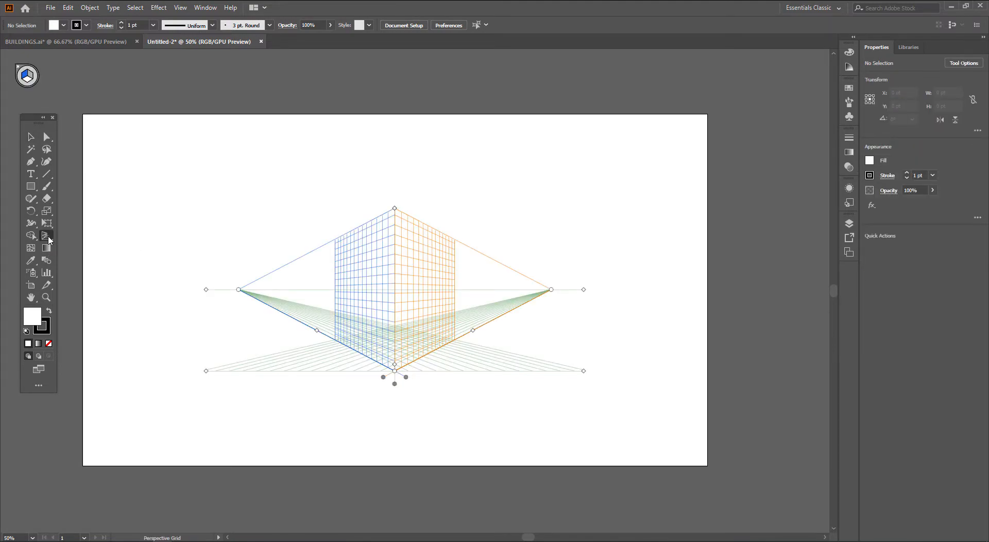
key(shift+v)
Hide the interface panels and lower the perspective grid's horizon line close to the ground level.
key(Tab)
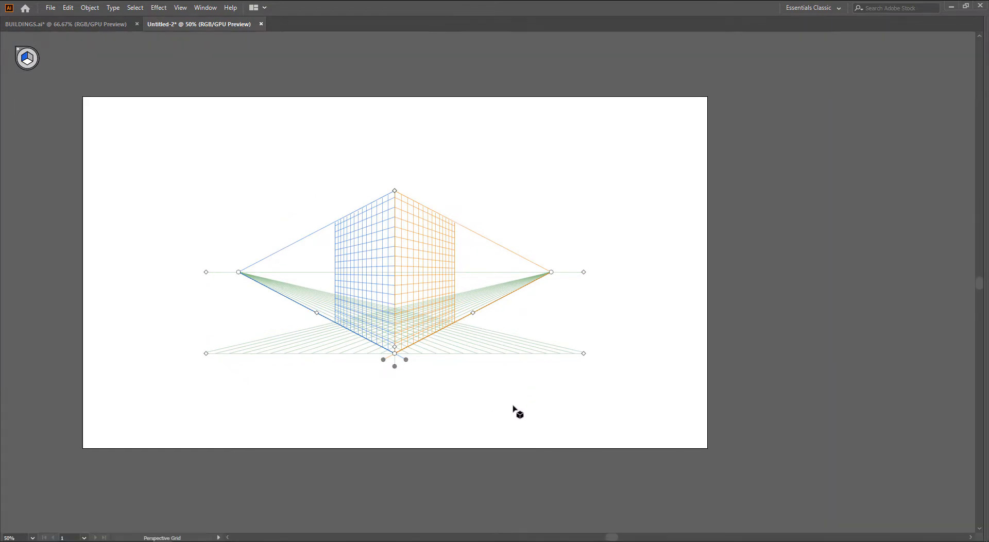
scroll(518, 412, up, 1)
drag(446, 361, 517, 409)
scroll(517, 409, up, 1)
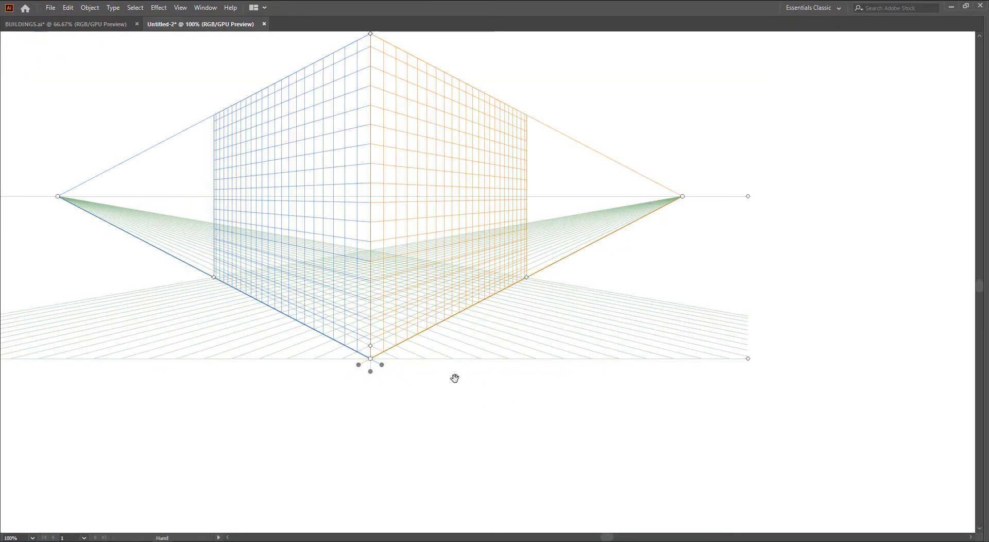
drag(455, 378, 556, 425)
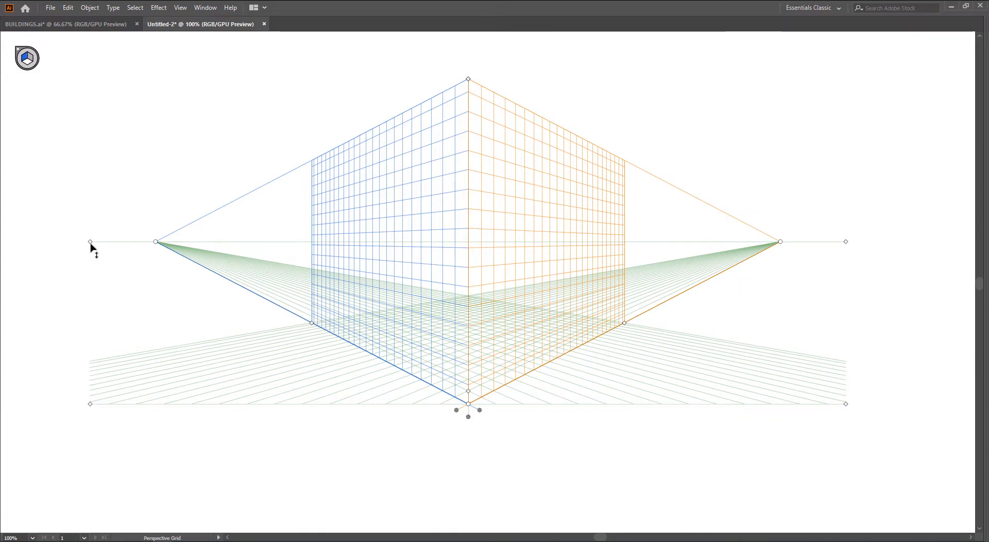
drag(91, 243, 70, 348)
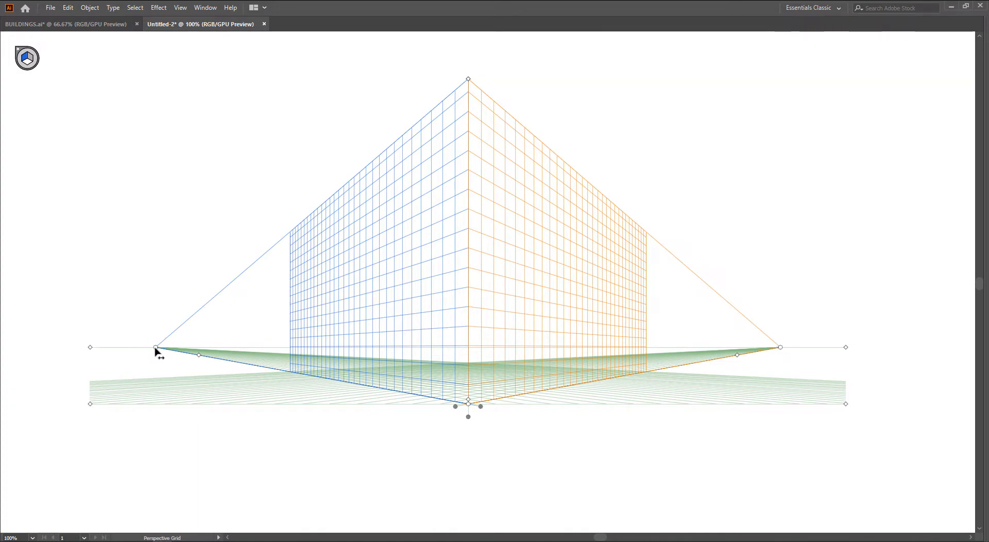
Move the grid's left vanishing point outward and its right vanishing point inward, widening the left plane and narrowing the right.
drag(154, 348, 8, 355)
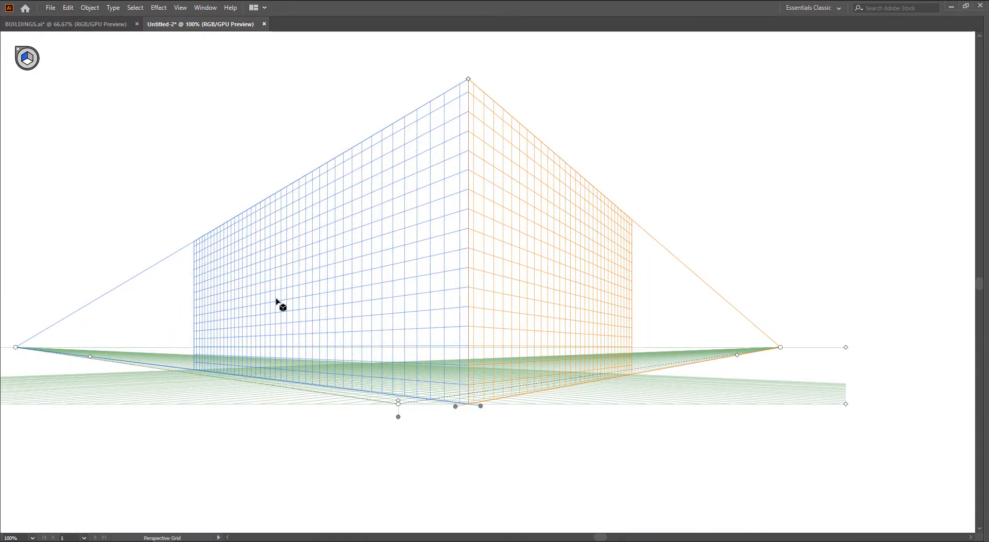
drag(781, 349, 714, 348)
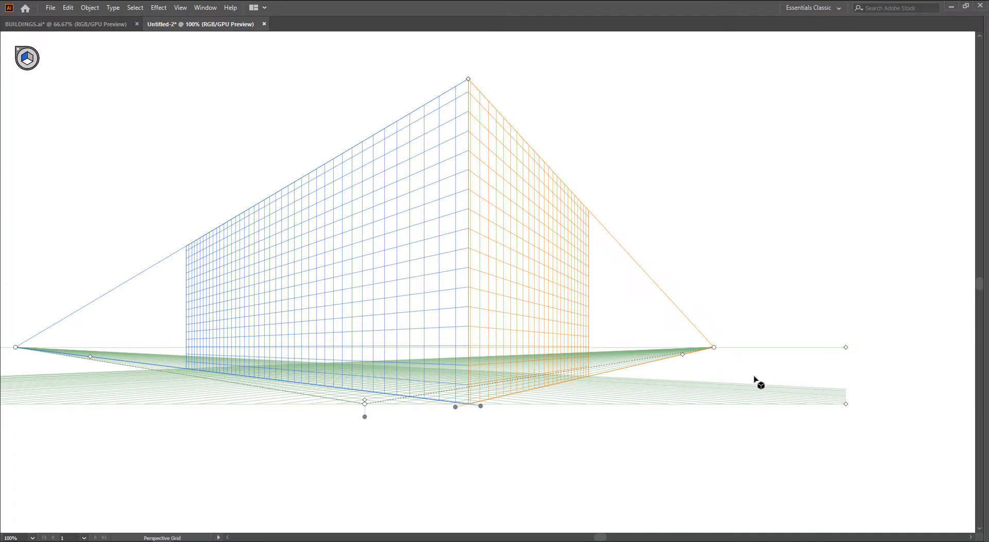
key(space)
drag(414, 335, 462, 336)
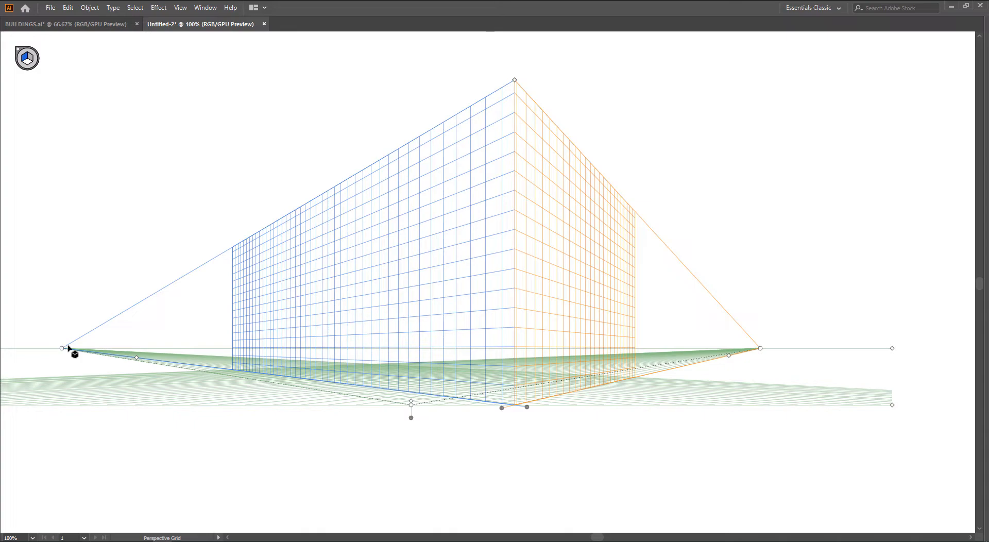
Switch to the Selection tool and restore the hidden panels, with the Cafe building and the perspective grid both in view.
scroll(110, 353, down, 2)
drag(104, 297, 388, 389)
drag(174, 238, 339, 305)
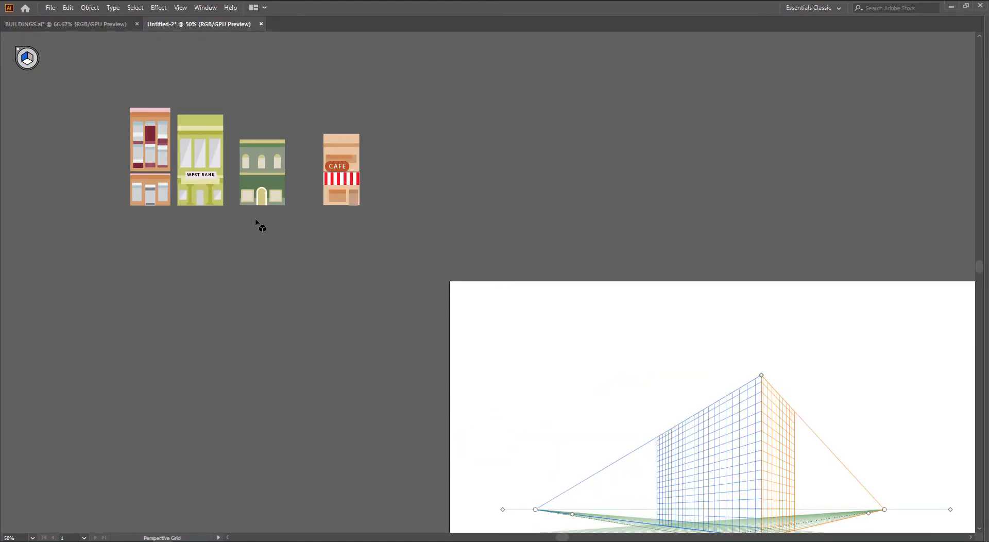
drag(391, 342, 272, 303)
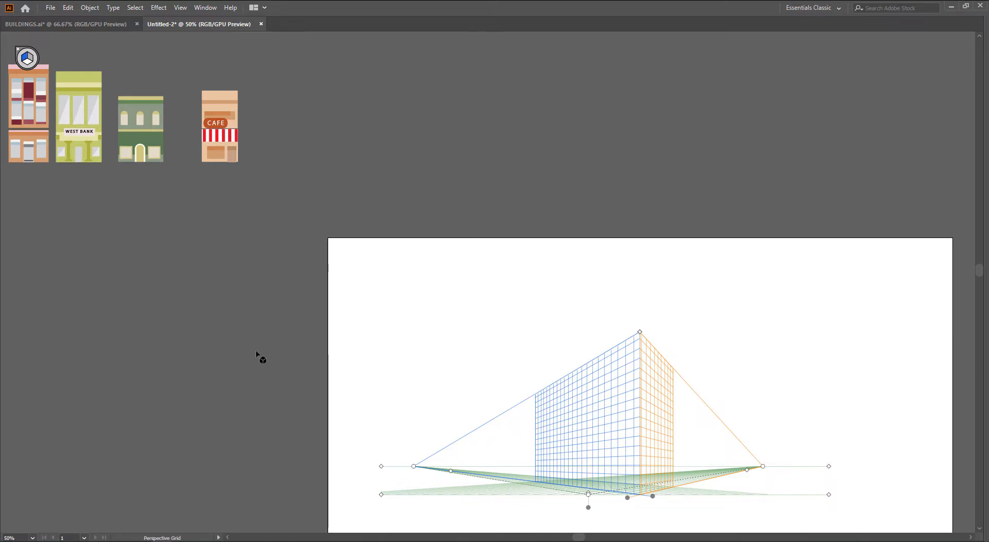
key(v)
key(Tab)
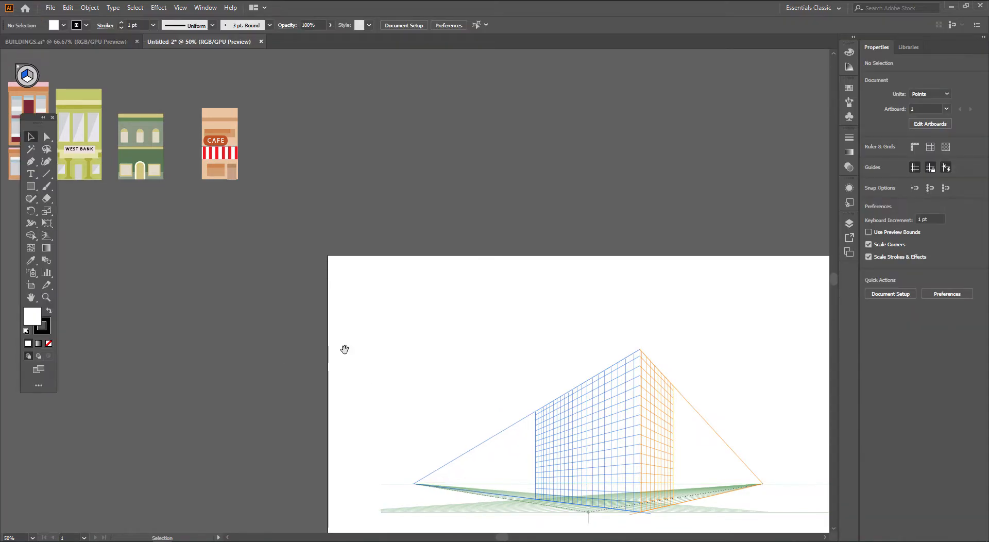
key(space)
drag(350, 355, 261, 337)
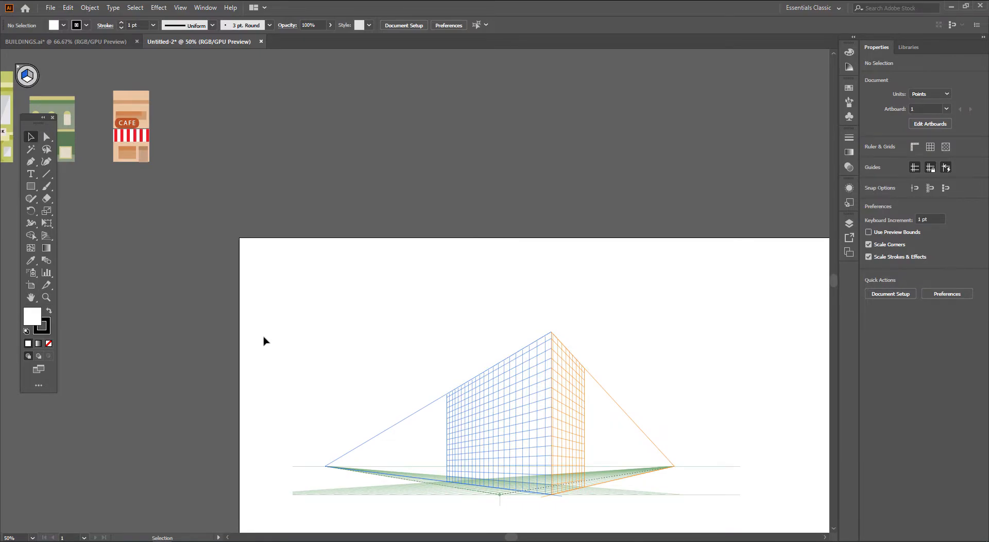
click(118, 154)
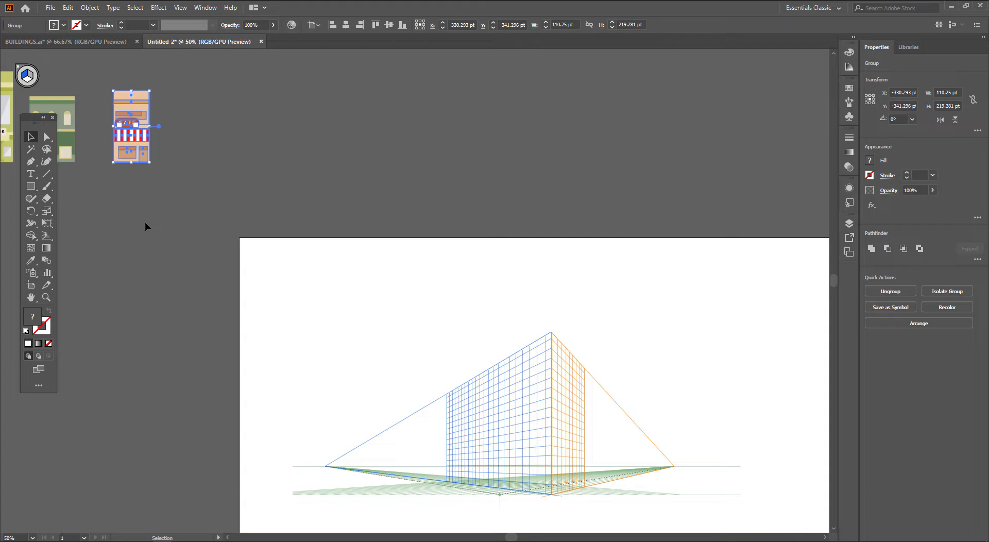
click(145, 223)
click(148, 153)
click(177, 213)
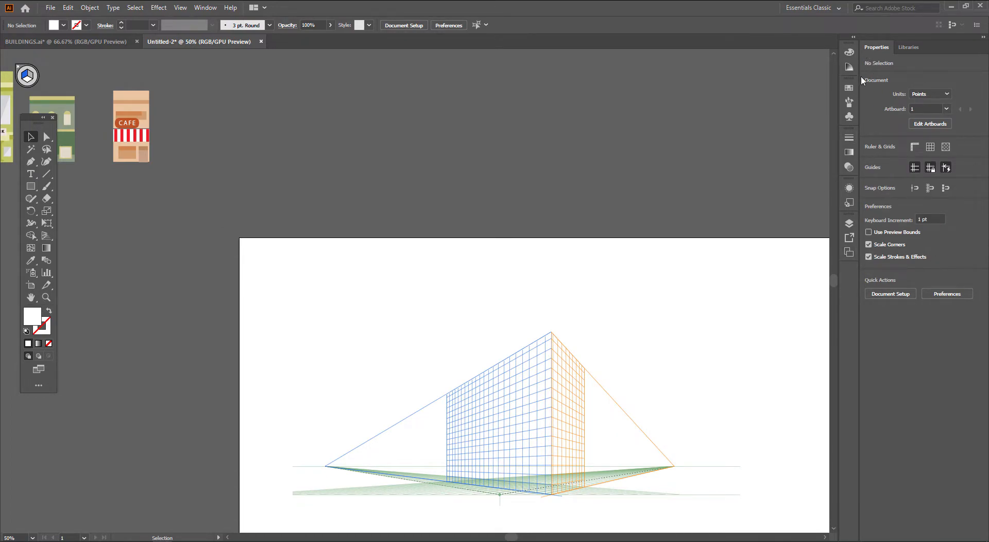
Open the Symbols panel, float it over the canvas beside the Cafe building, and close its leftover panel group.
click(850, 117)
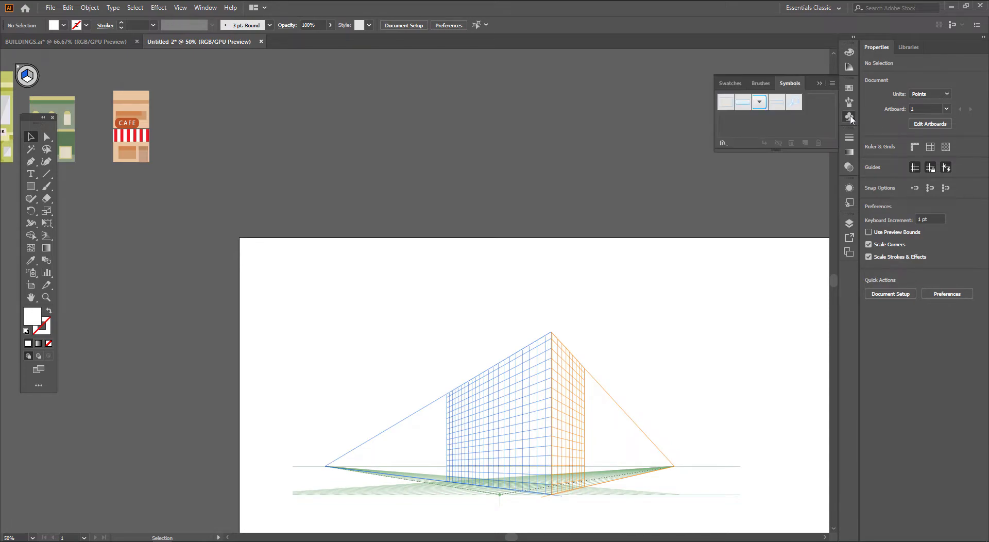
drag(790, 82, 324, 96)
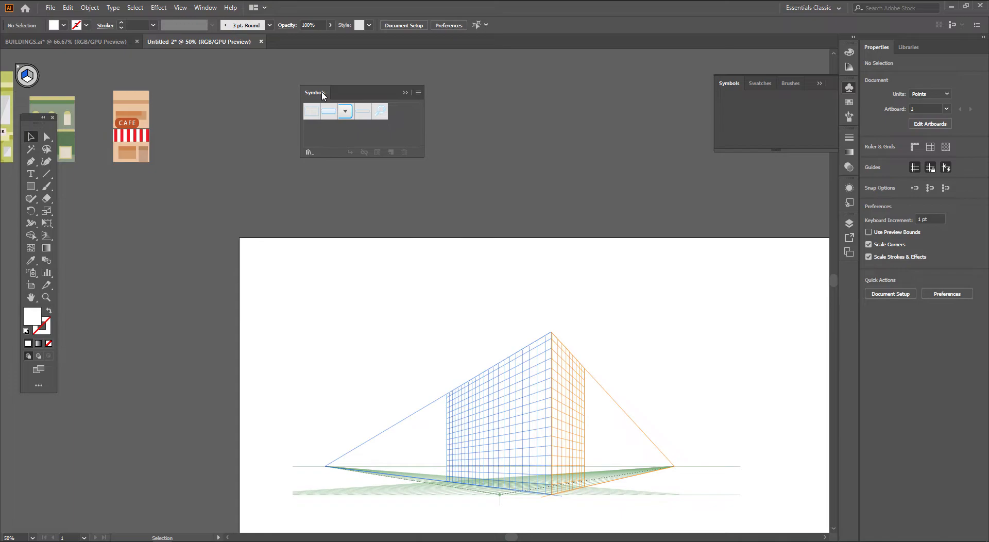
click(772, 81)
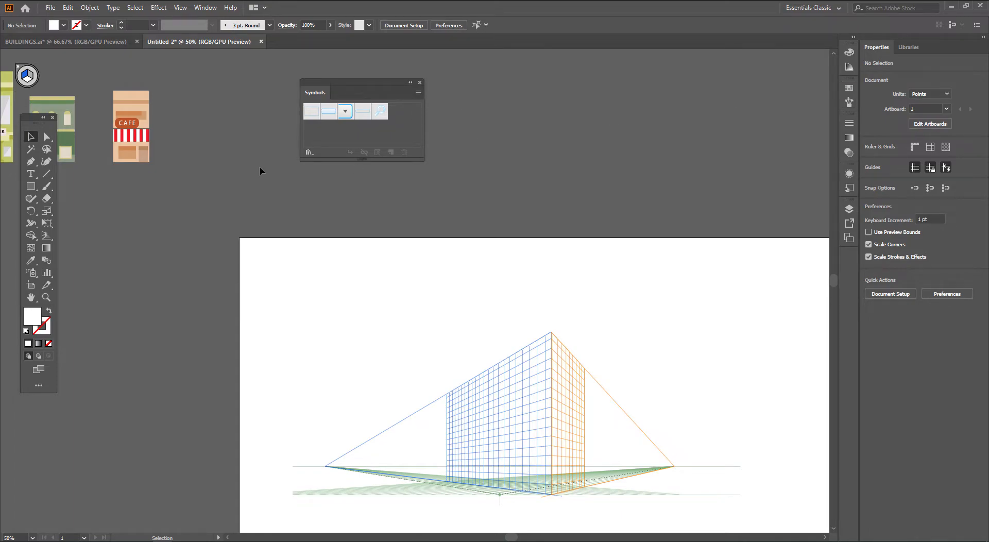
Save the Cafe building as a dynamic symbol named 1 with the Graphic export type.
drag(168, 142, 374, 235)
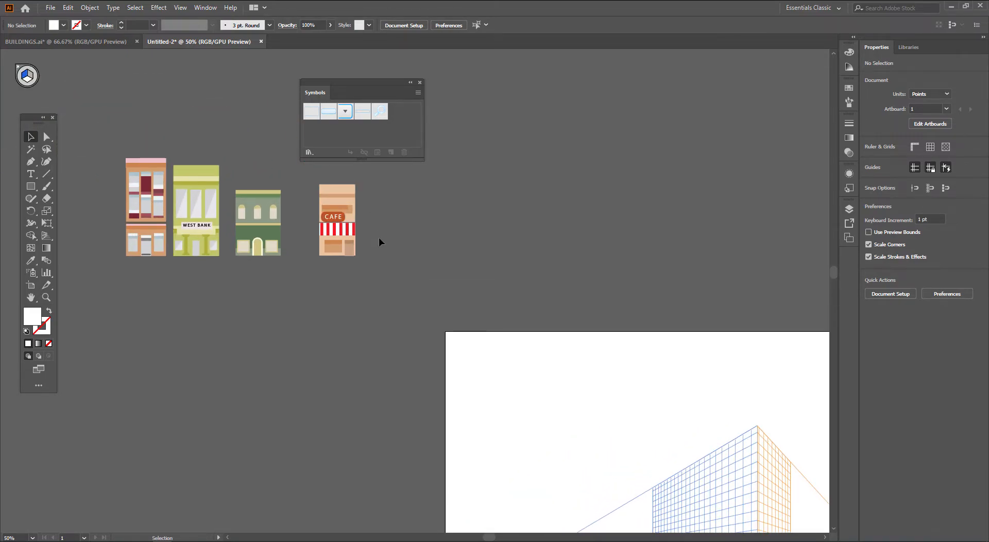
click(348, 227)
drag(348, 226, 391, 132)
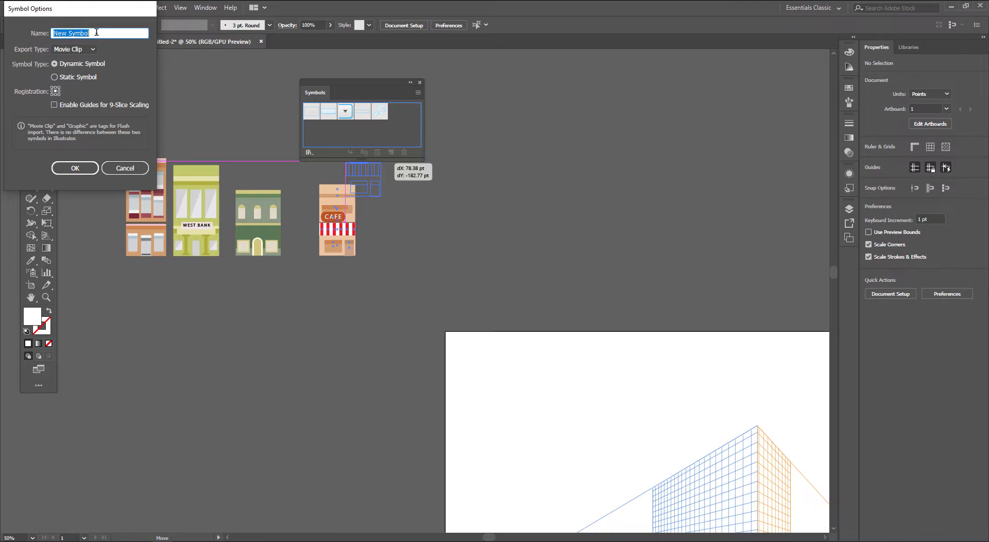
text(1)
click(73, 49)
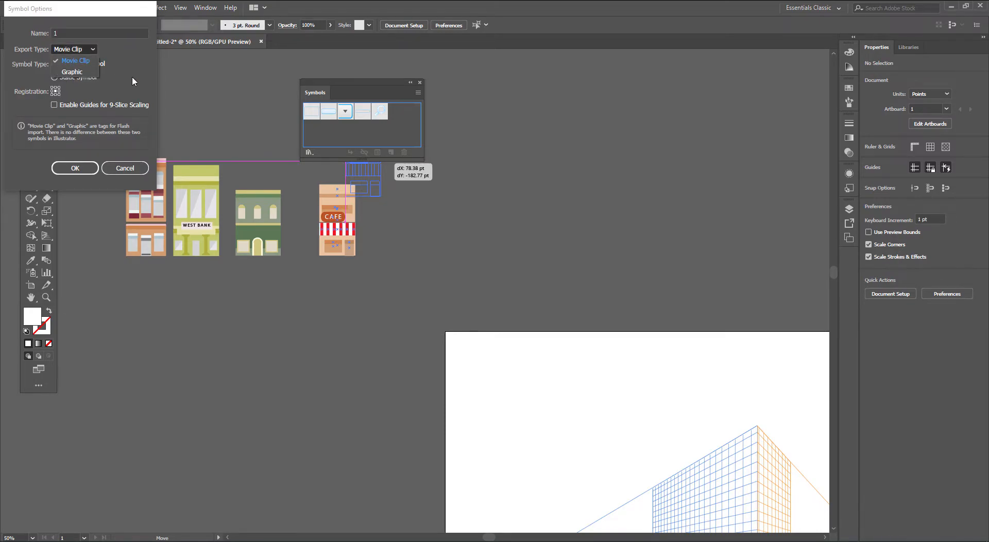
click(72, 72)
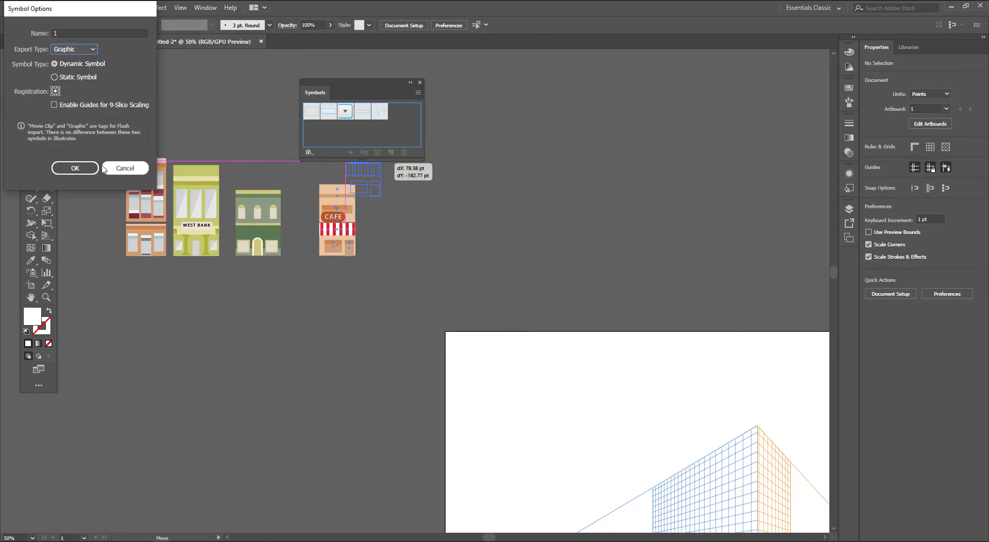
click(82, 168)
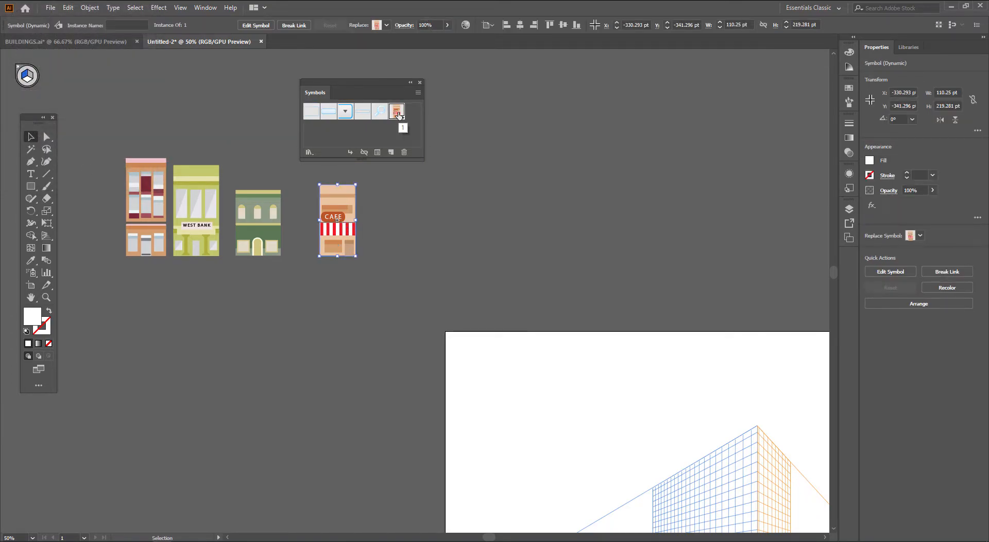
Break the Cafe building's link to its symbol.
scroll(349, 211, up, 3)
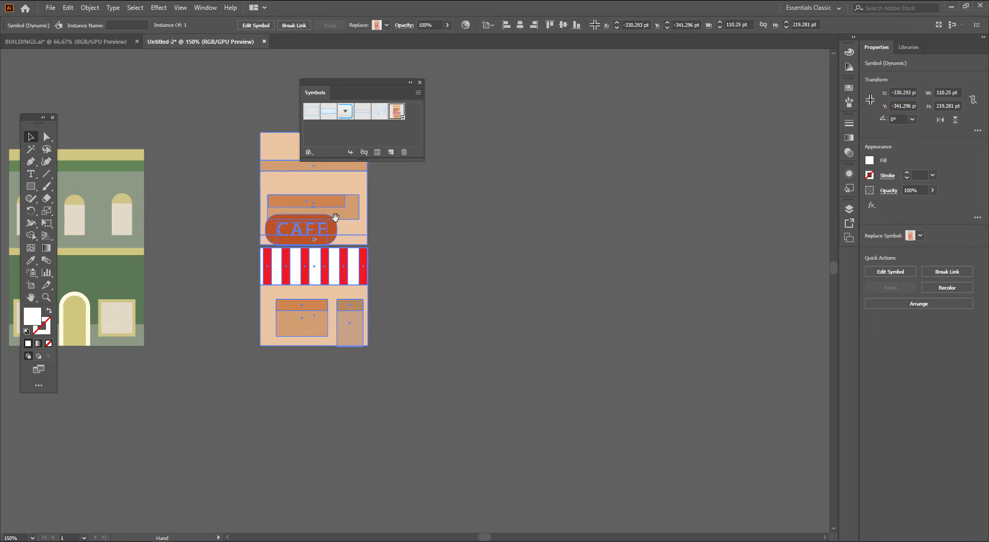
drag(336, 214, 272, 269)
click(361, 273)
click(300, 275)
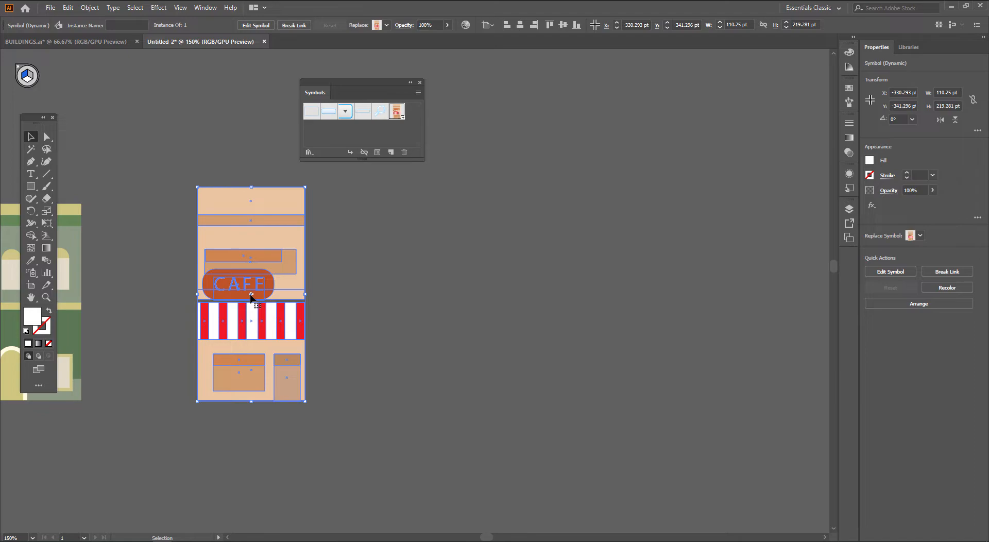
click(397, 323)
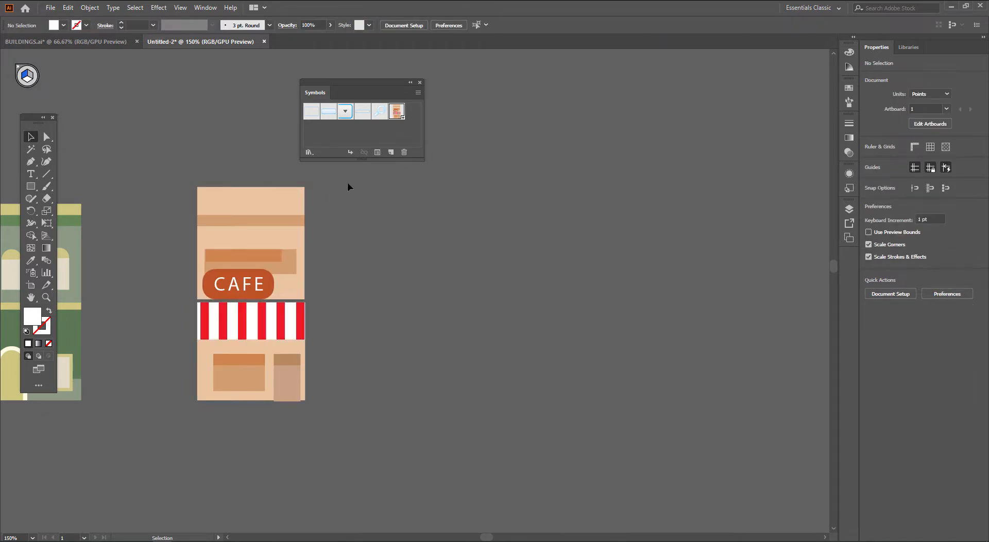
click(262, 244)
right_click(251, 236)
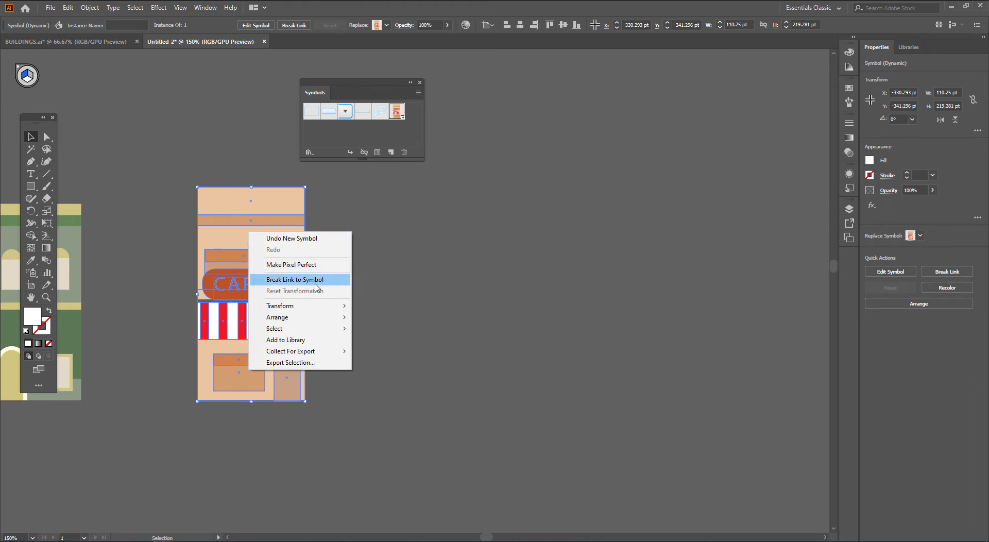
click(131, 192)
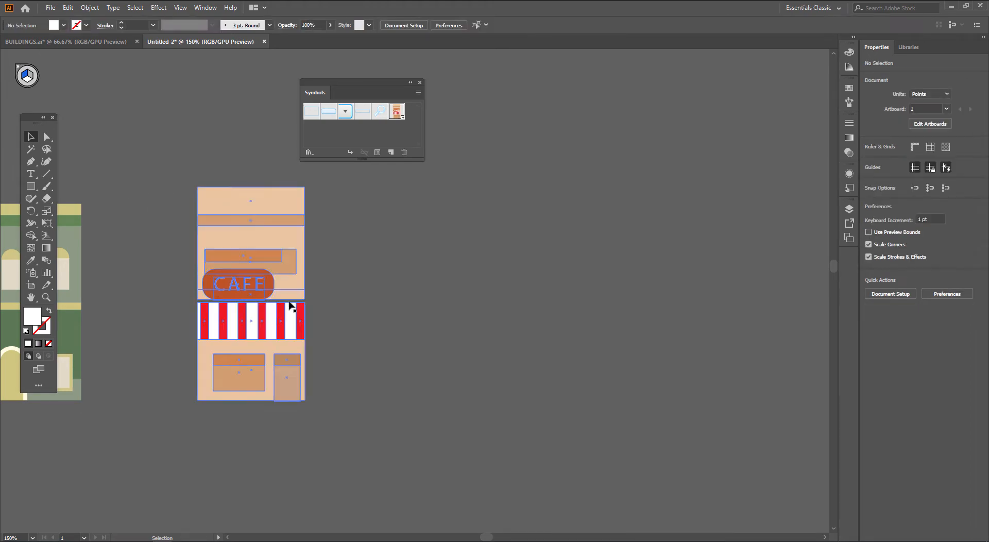
click(272, 242)
right_click(273, 242)
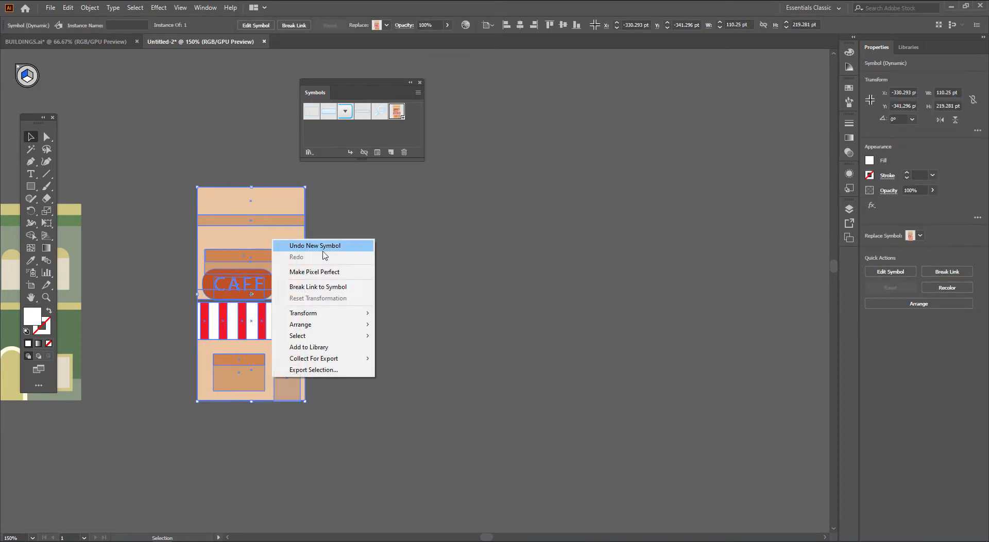
click(337, 287)
click(415, 305)
Isolate the Cafe building's group and delete its CAFE lettering and the orange sign plate behind it.
click(246, 292)
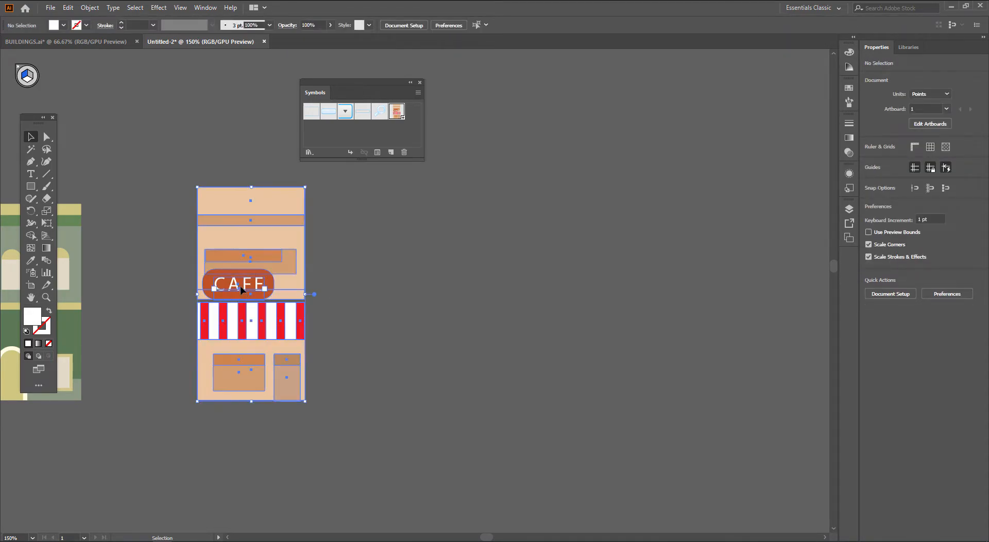
right_click(245, 292)
click(273, 363)
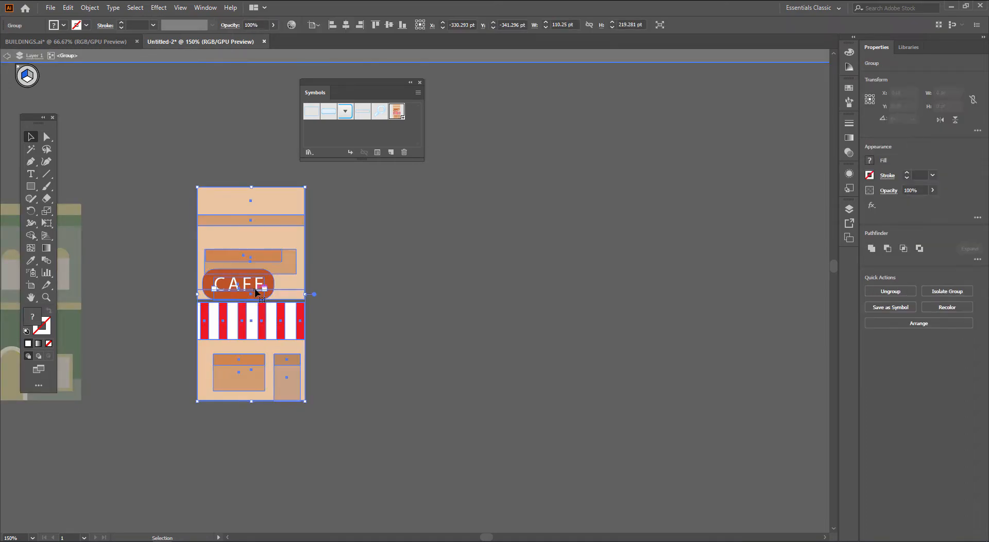
double_click(253, 290)
click(252, 289)
key(Delete)
click(252, 289)
double_click(251, 286)
click(274, 294)
click(258, 286)
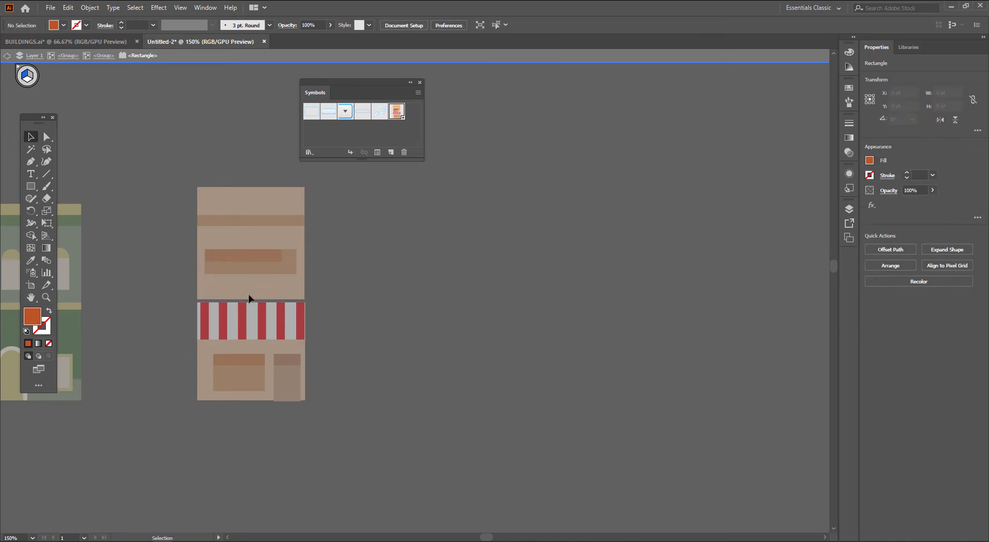
key(Delete)
double_click(407, 298)
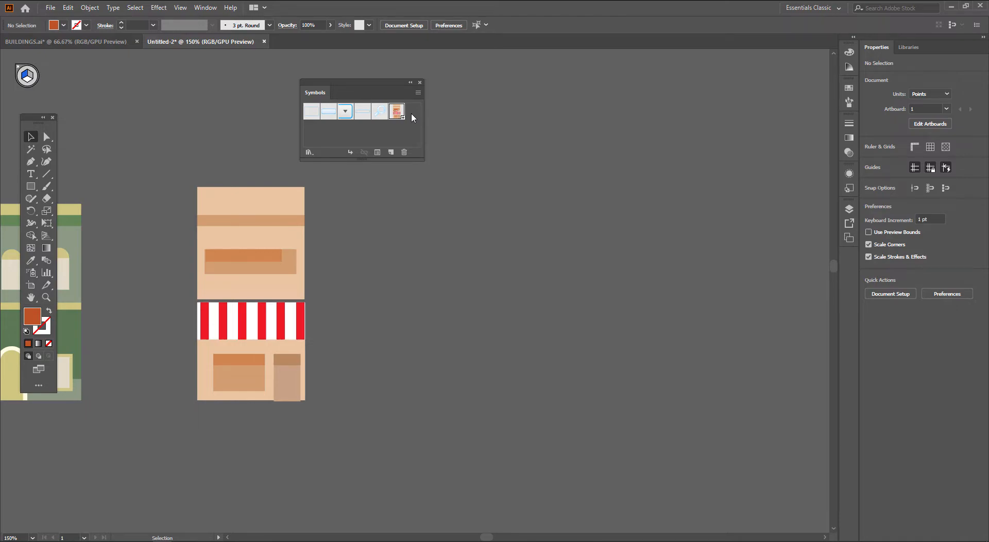
Save the cafe building without its sign as a separate symbol named 2.
click(254, 273)
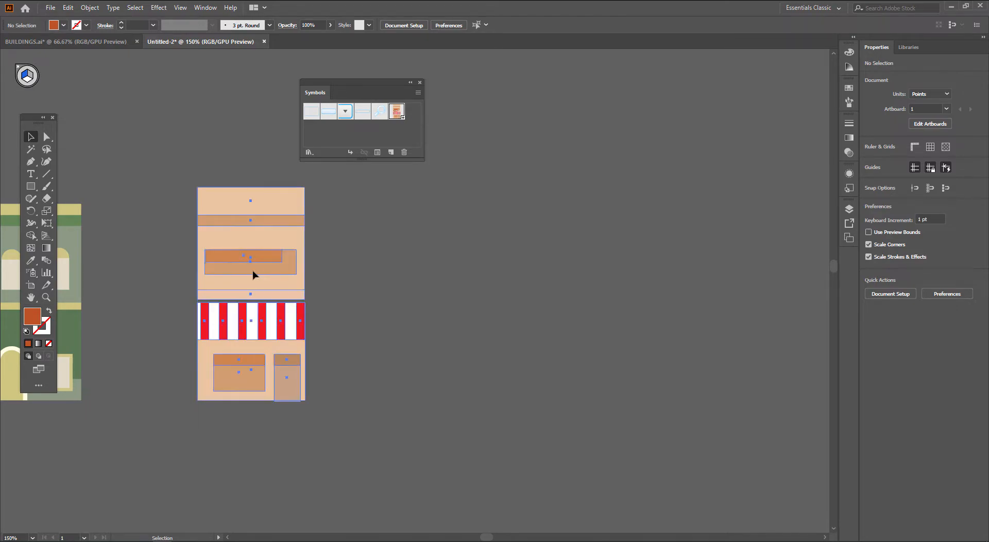
drag(247, 268, 399, 125)
text(2)
click(72, 169)
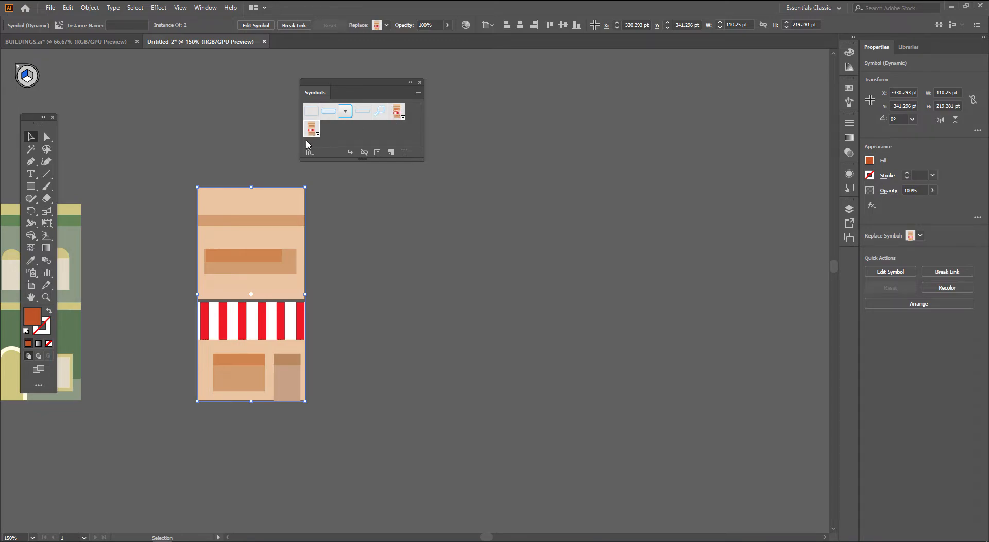
Save the dark green two-storey building as a dynamic Movie Clip symbol named 3.
key(space)
drag(397, 229, 414, 232)
drag(244, 265, 352, 286)
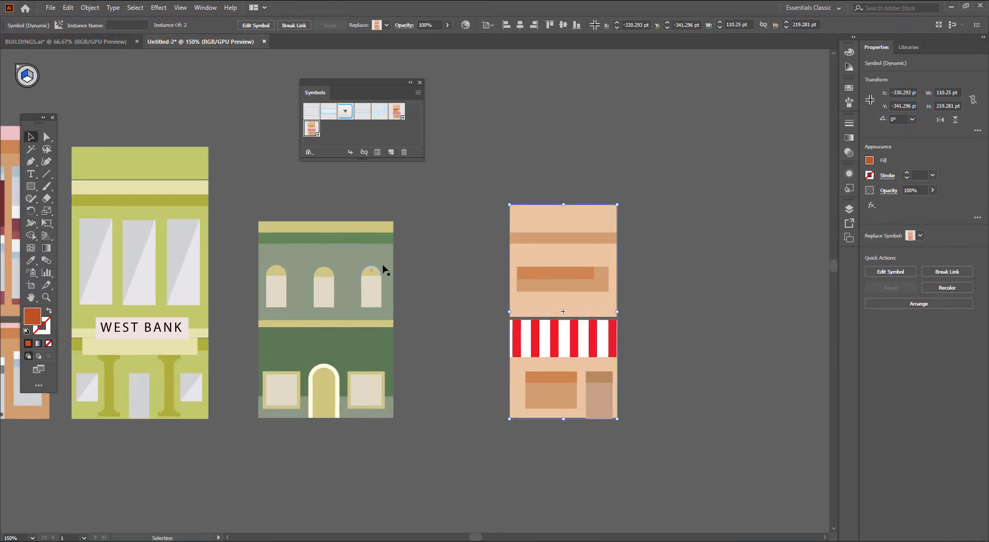
click(379, 270)
drag(342, 239, 365, 133)
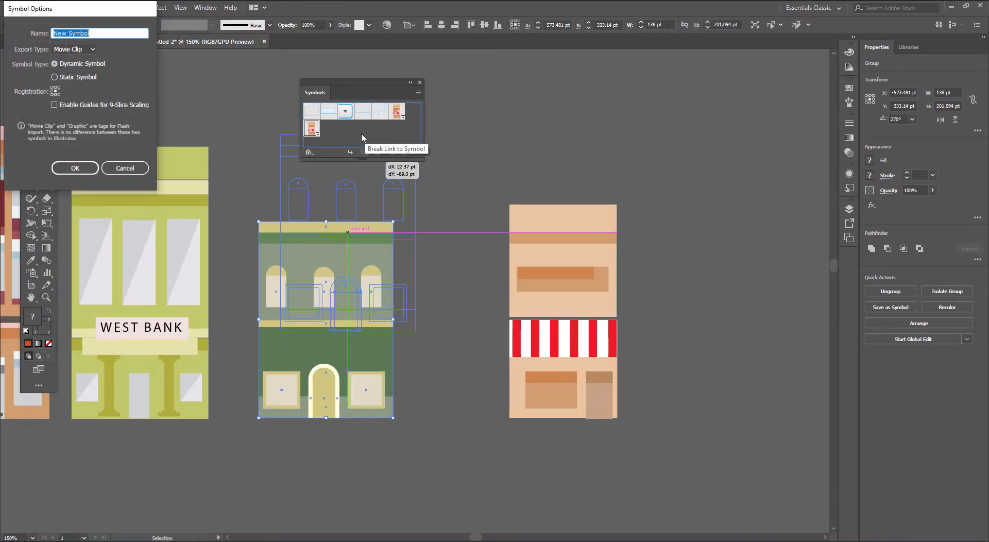
click(137, 167)
drag(342, 236, 352, 148)
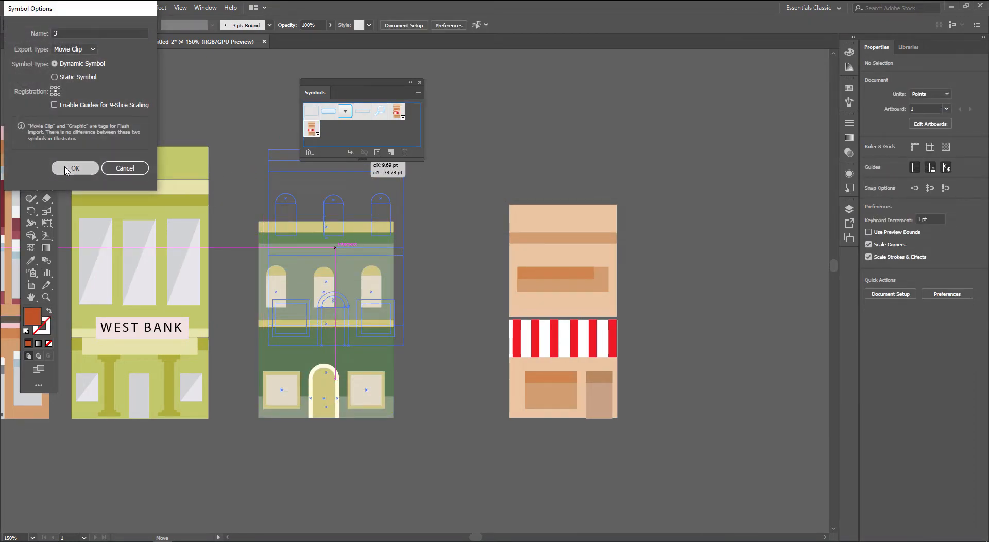
click(75, 164)
key(ctrl+h)
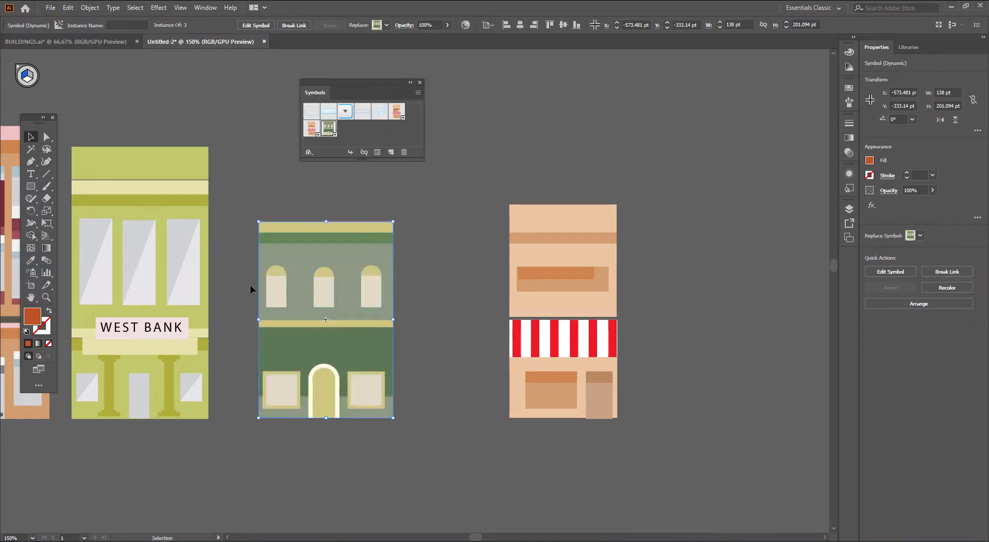
Delete the cafe building without a sign from the canvas and undo the deletion.
drag(232, 285, 332, 297)
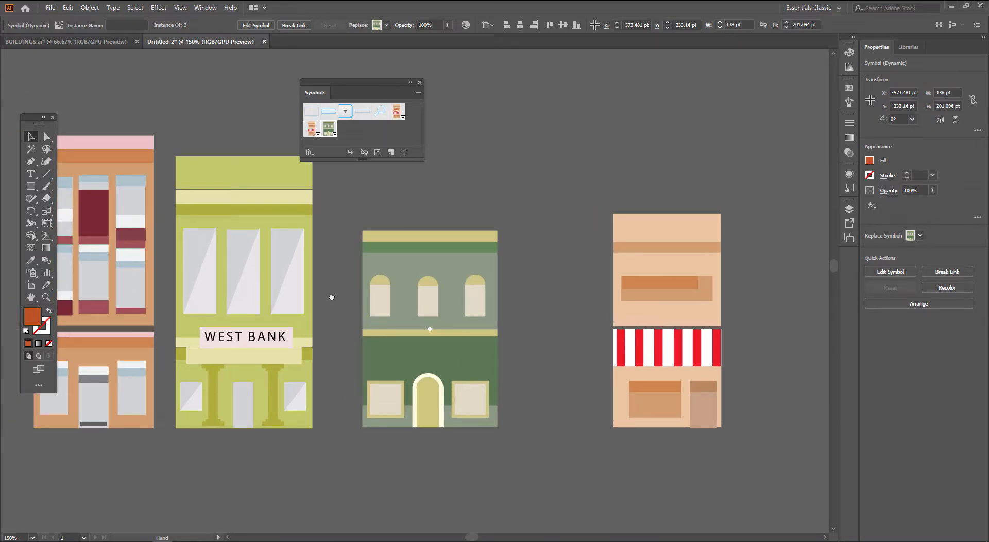
drag(332, 297, 307, 299)
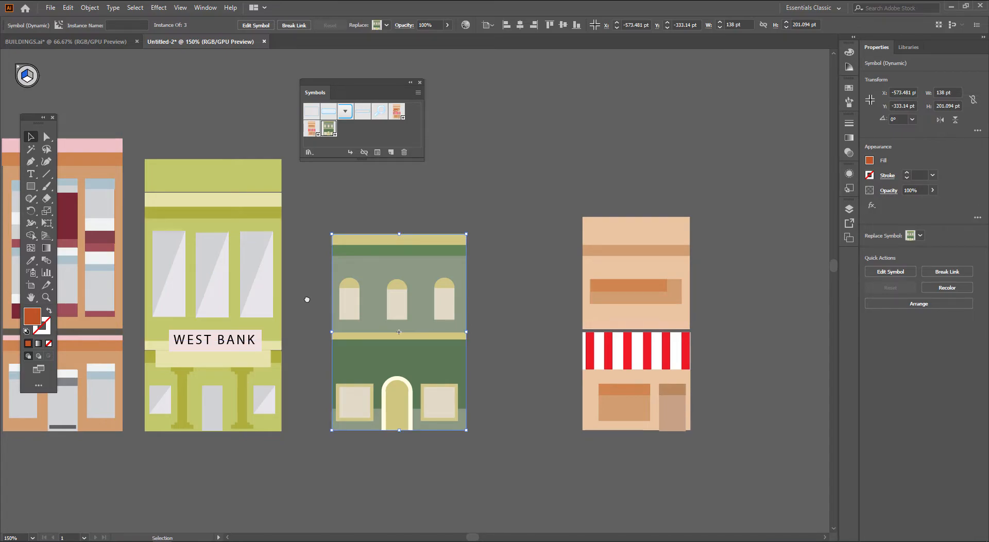
click(676, 316)
key(Delete)
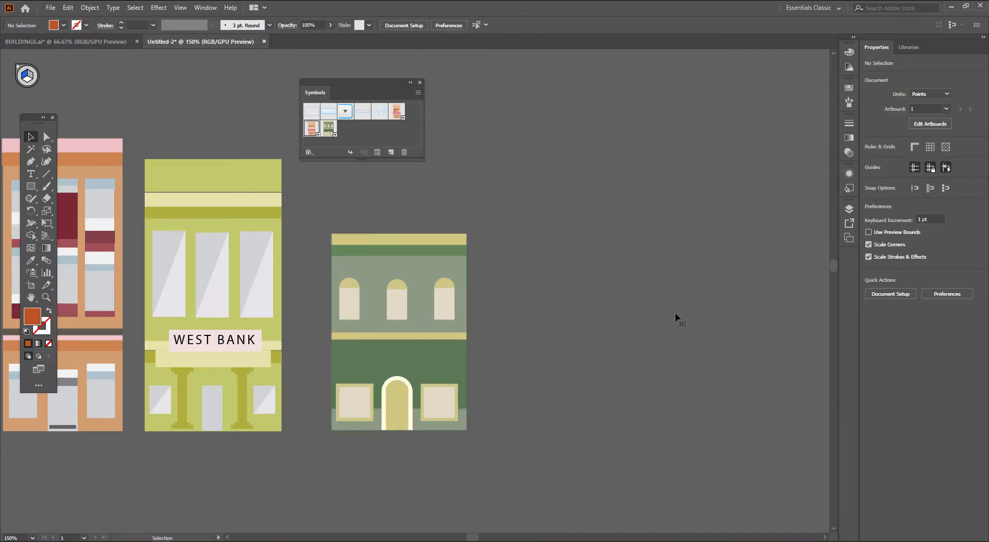
click(402, 338)
drag(402, 338, 448, 338)
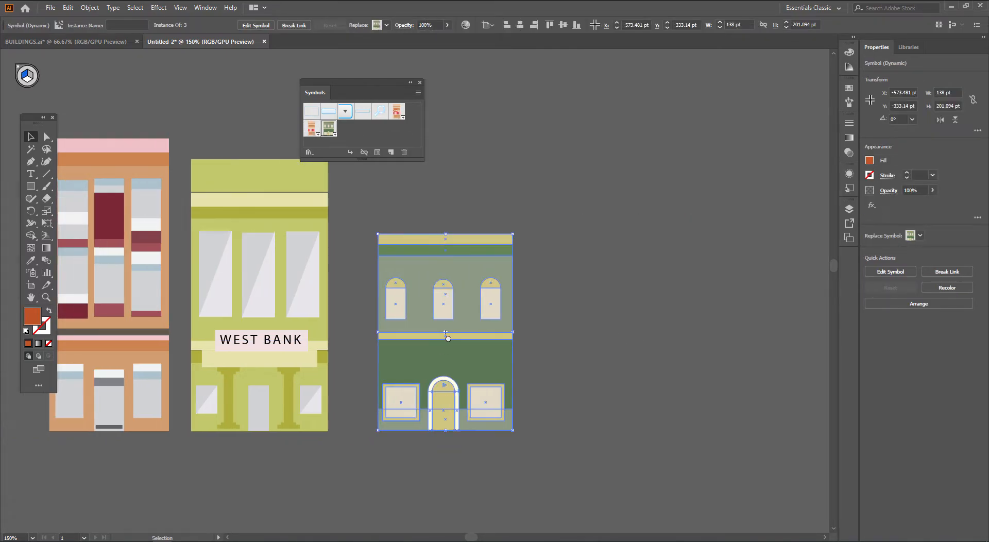
key(ctrl+z)
Save the lime green West Bank building as a symbol named 4.
click(722, 268)
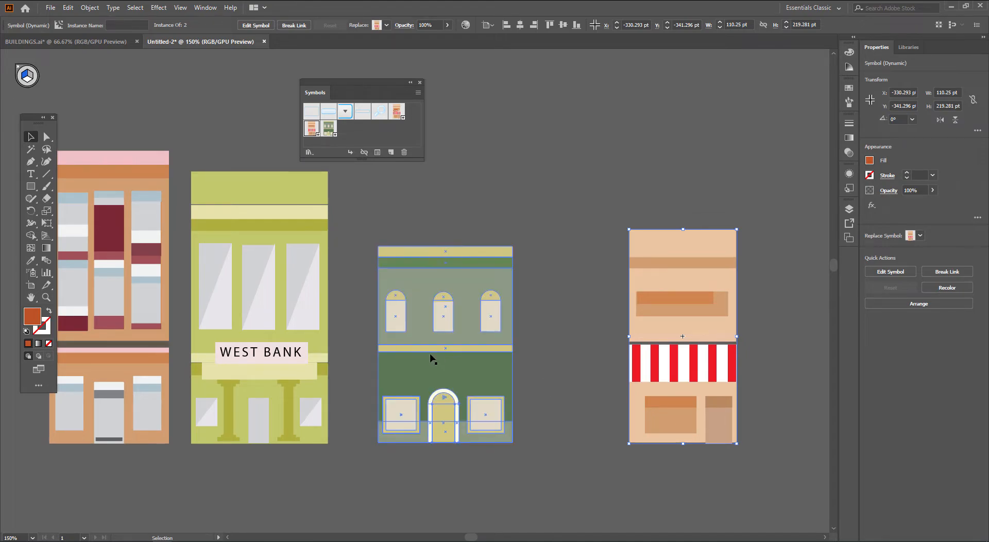
click(432, 345)
drag(377, 332, 498, 379)
click(433, 391)
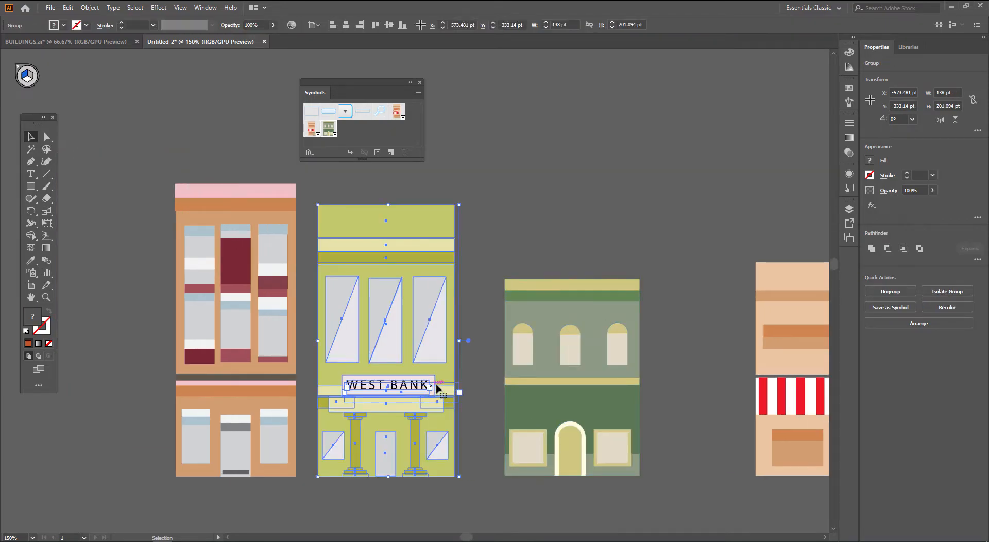
drag(387, 225, 426, 178)
text(4)
click(91, 175)
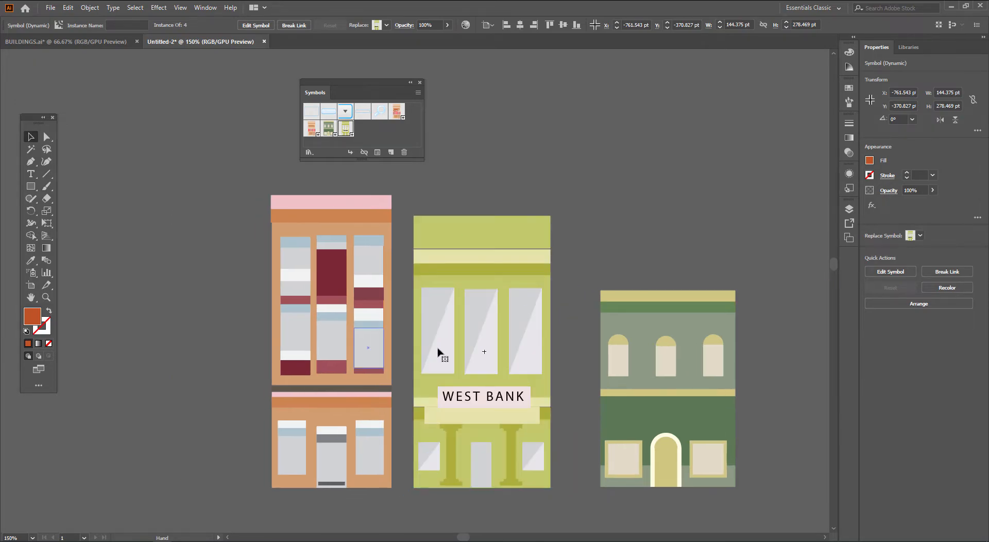
Save the tall orange building with the dark red window panels as a dynamic Movie Clip symbol and clear the selection.
click(377, 323)
drag(377, 323, 364, 137)
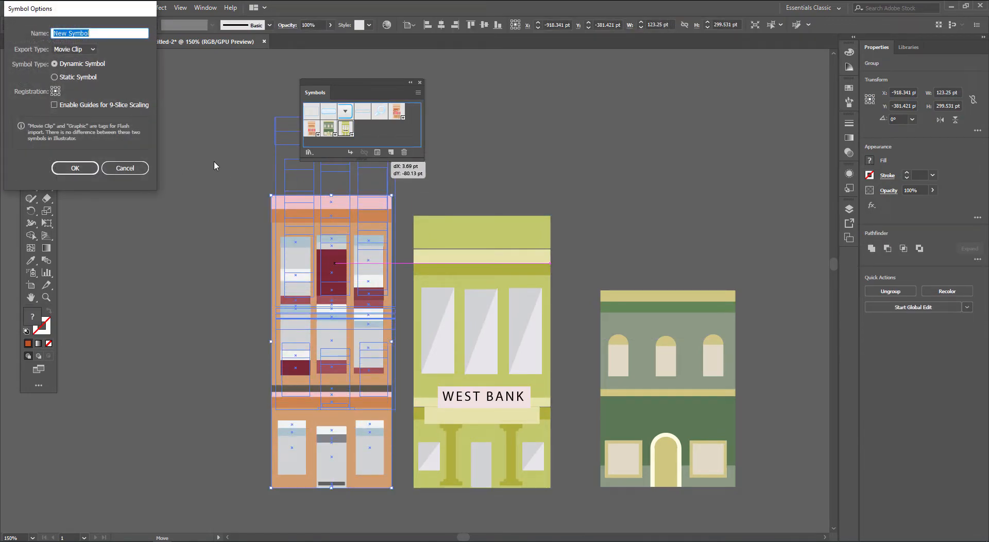
click(76, 169)
click(198, 271)
scroll(216, 283, down, 1)
drag(481, 350, 357, 356)
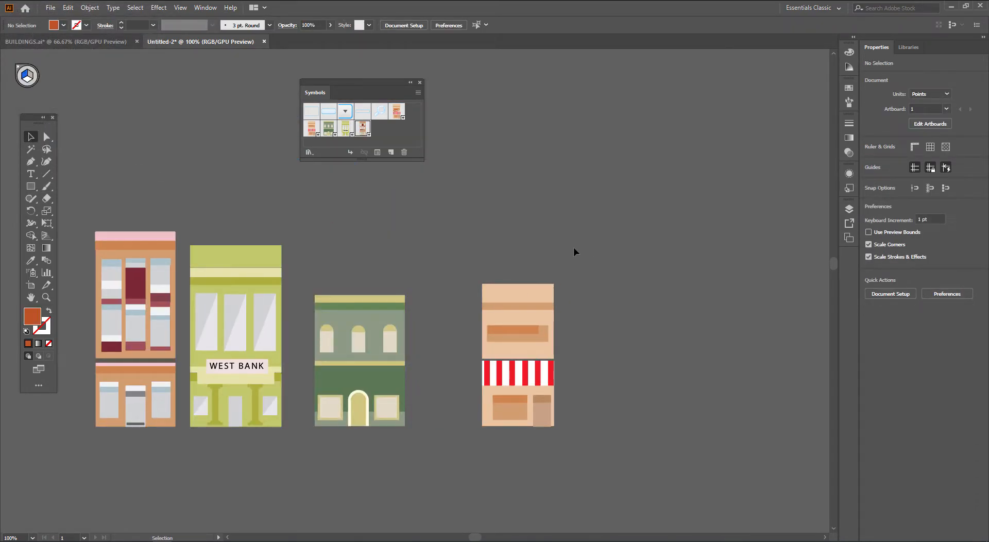
Delete all the flat building instances beside the artboard and move the Symbols panel clear of the perspective grid.
drag(542, 295, 80, 468)
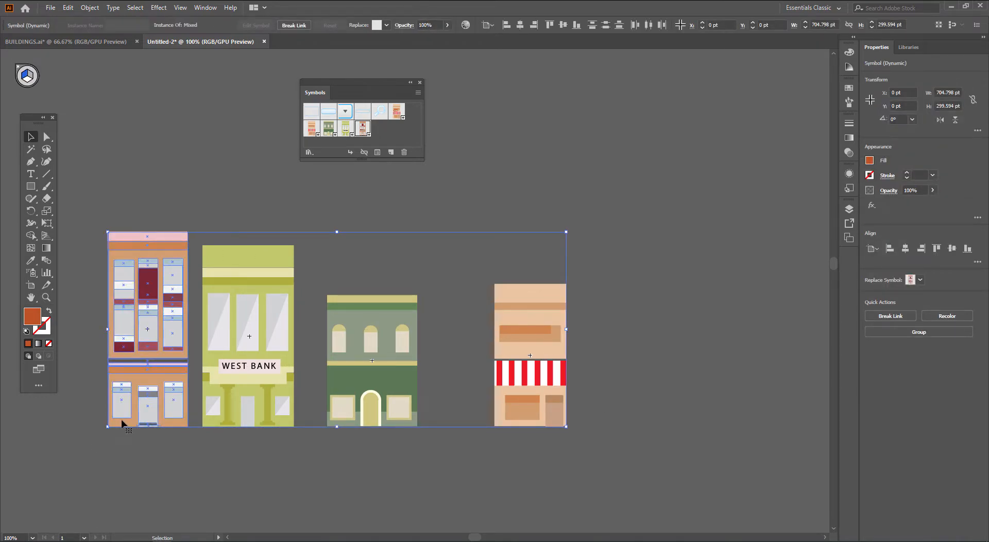
key(Delete)
mouse_move(331, 357)
mouse_down()
mouse_move(310, 317)
mouse_move(76, 199)
mouse_up()
drag(402, 329, 185, 166)
mouse_move(387, 299)
mouse_down()
mouse_move(214, 159)
mouse_move(361, 237)
mouse_move(374, 212)
mouse_up()
drag(356, 83, 748, 63)
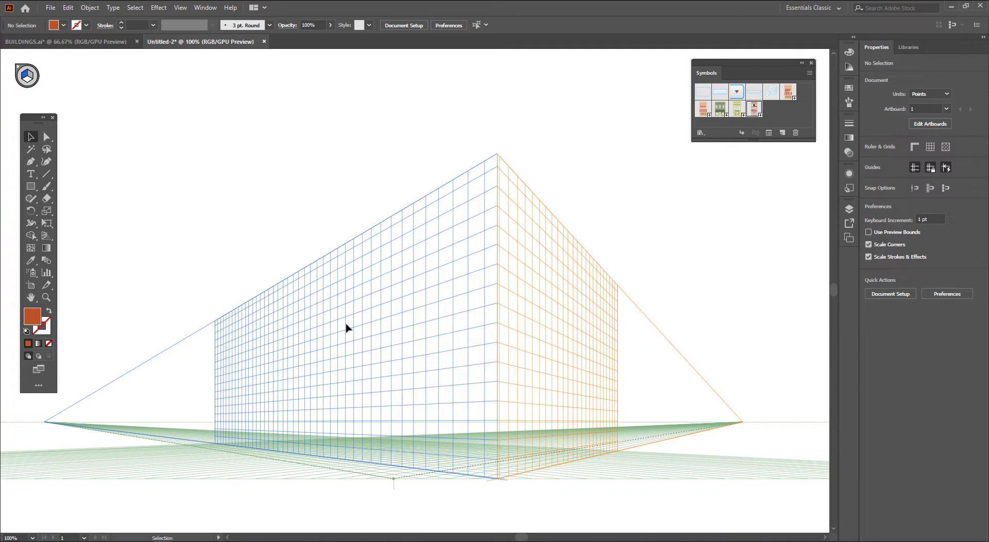
Activate the Perspective Grid tool and switch the active plane to the right grid and to the horizontal grid.
click(46, 236)
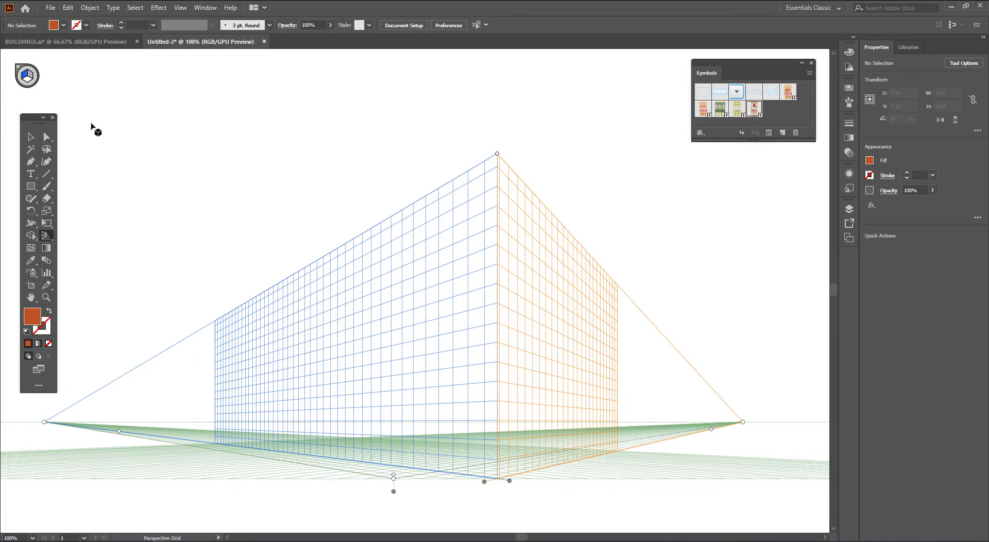
drag(48, 238, 72, 255)
click(31, 77)
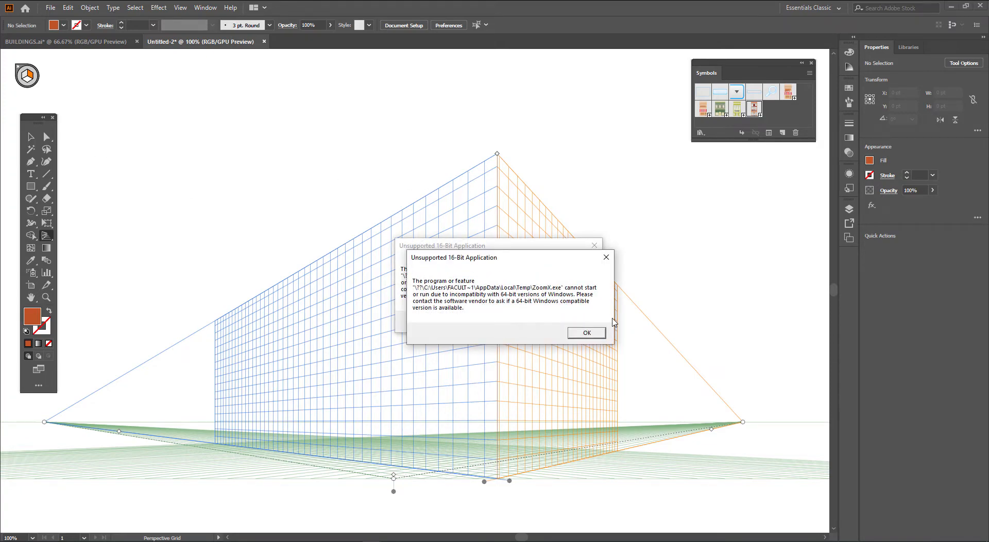
click(587, 333)
click(574, 320)
click(28, 84)
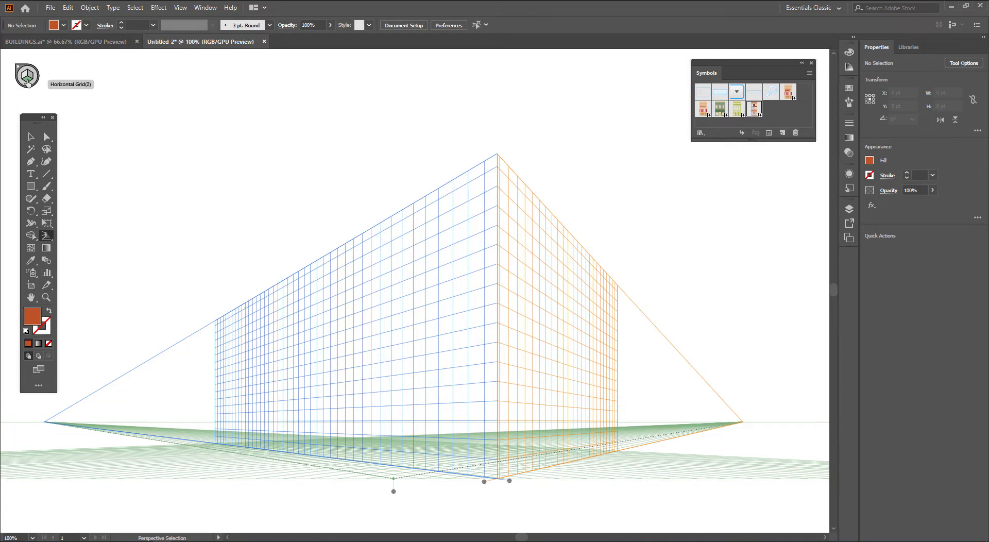
key(shift+p)
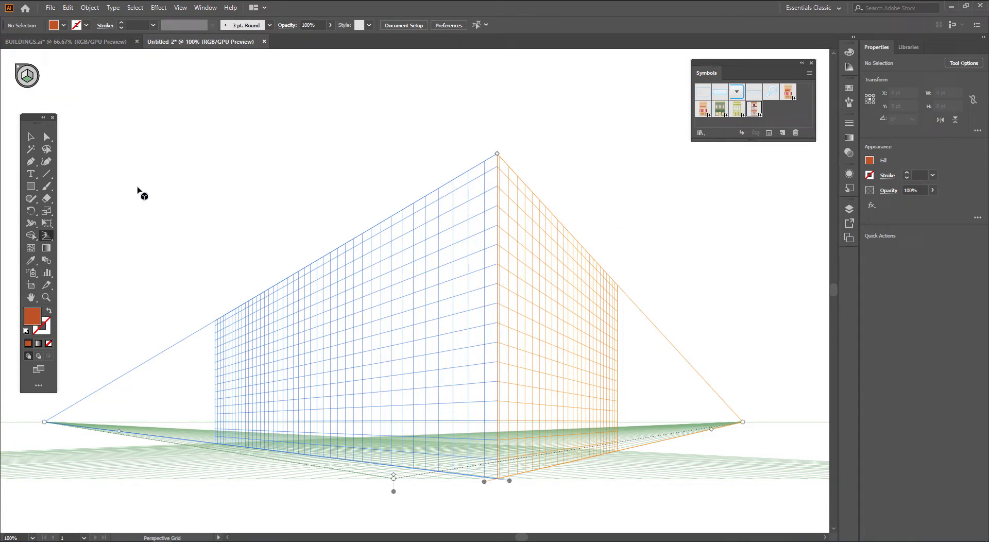
click(36, 73)
Cycle the active perspective plane through the left, horizontal and right grids to no active grid.
key(shift+p)
key(1)
key(2)
key(3)
key(4)
Draw a 240 by 120 pt orange rectangle on the left perspective plane.
key(1)
click(29, 189)
drag(29, 190, 205, 193)
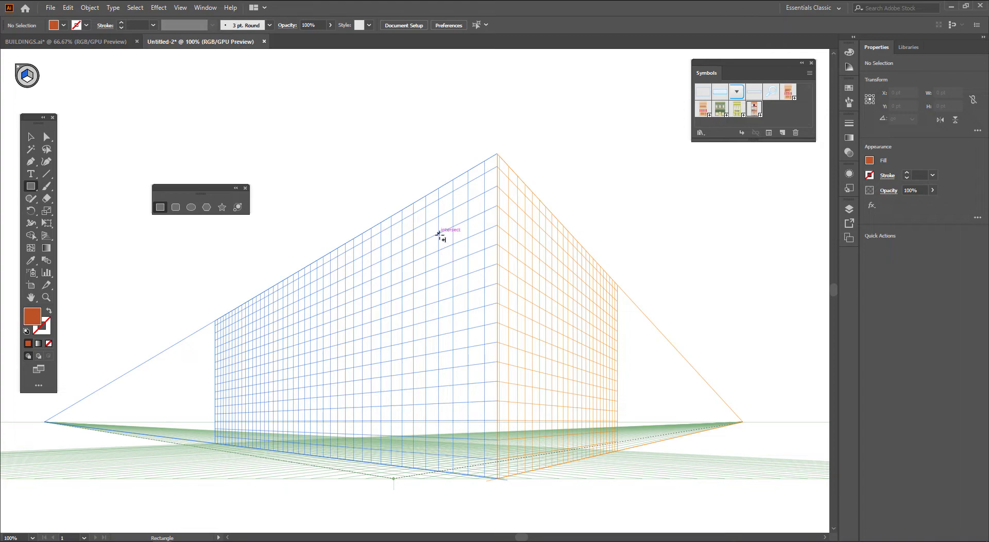
drag(440, 234, 353, 327)
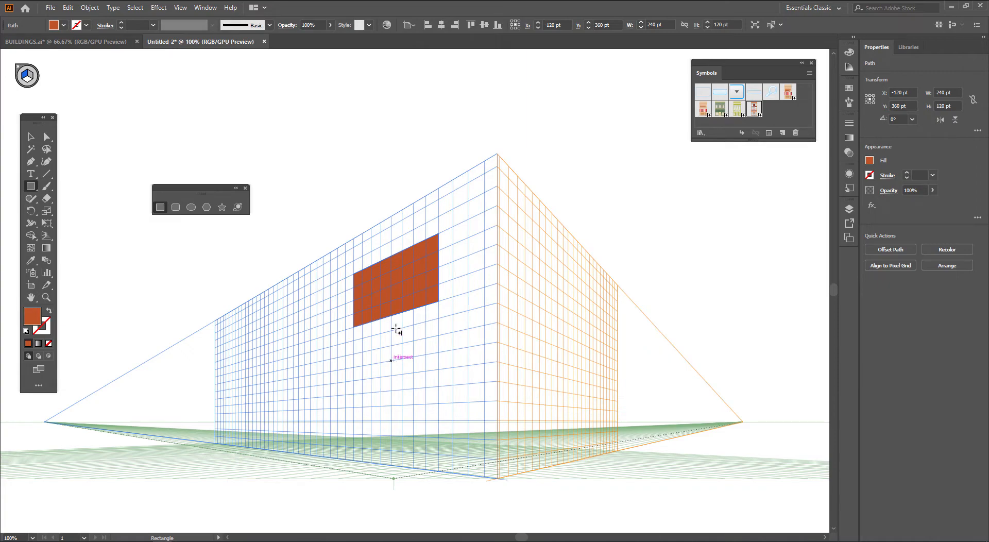
Add an adjoining underside about 102 by 83 pt on the horizontal plane and a side face about 141 by 85 pt on the right plane.
key(2)
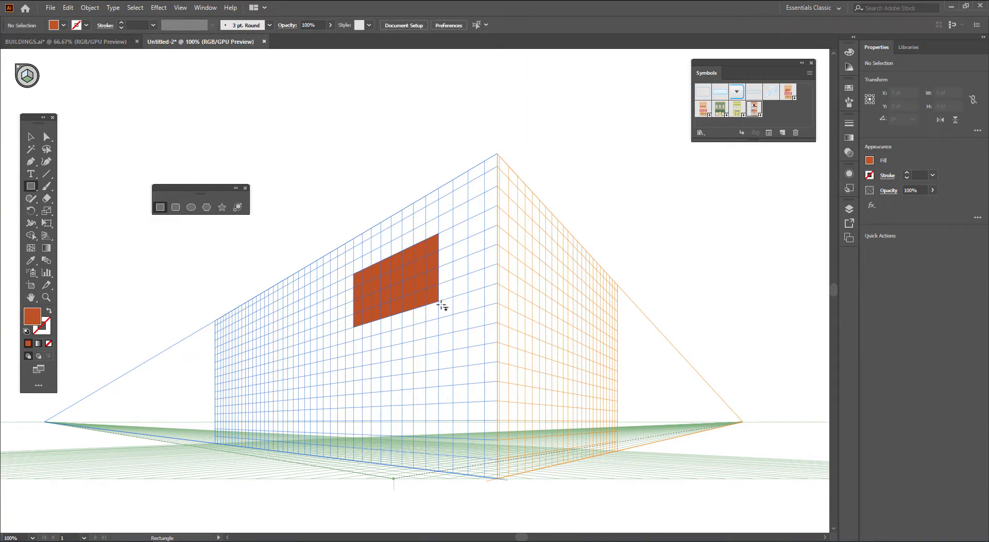
drag(438, 303, 412, 342)
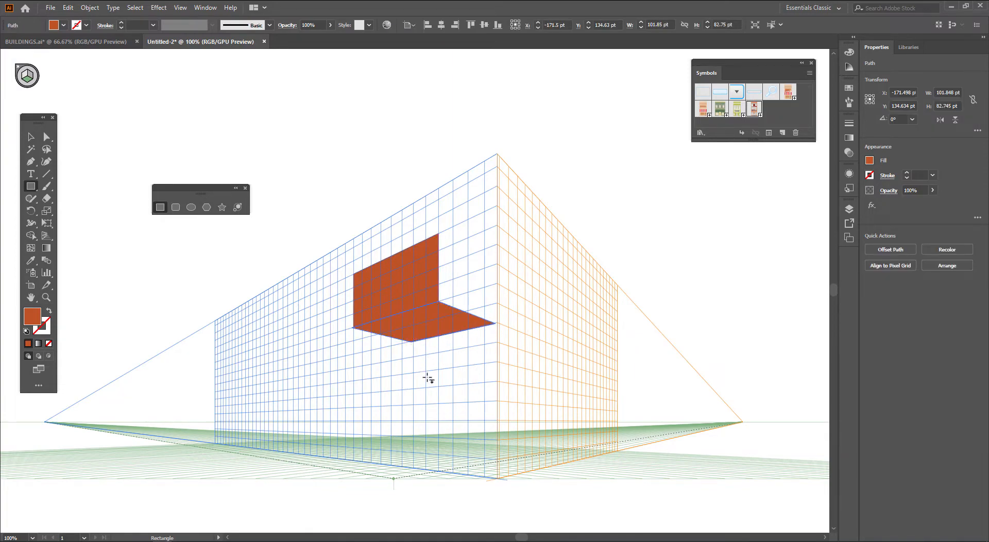
key(ctrl+shift+a)
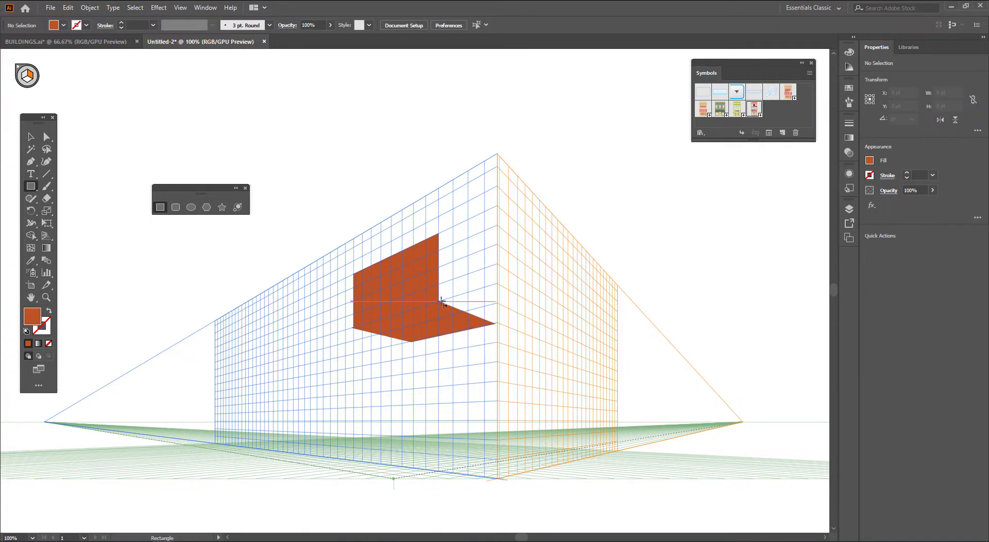
drag(439, 303, 495, 269)
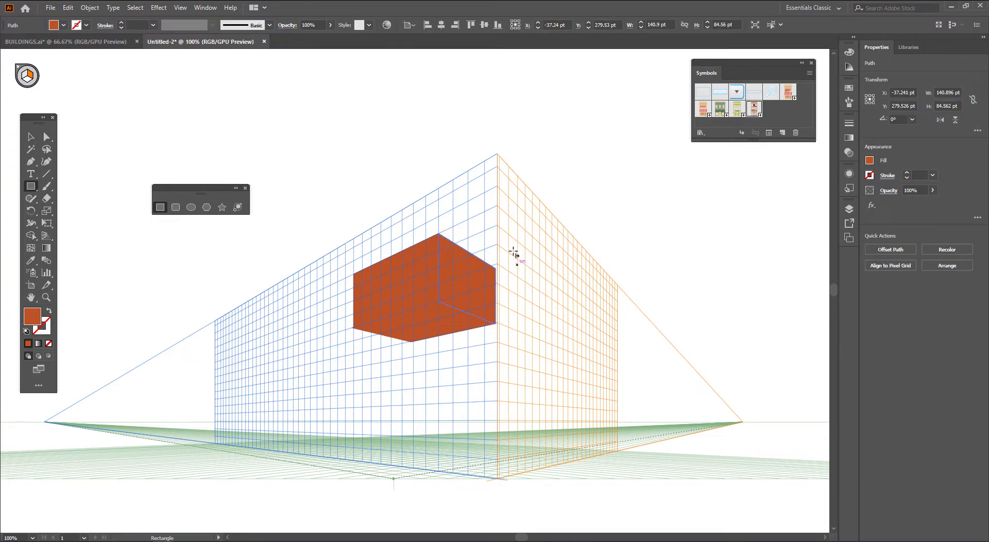
Fill the box's right-plane face with 772b11 and its underside with 3f1608, and clear the selection.
key(v)
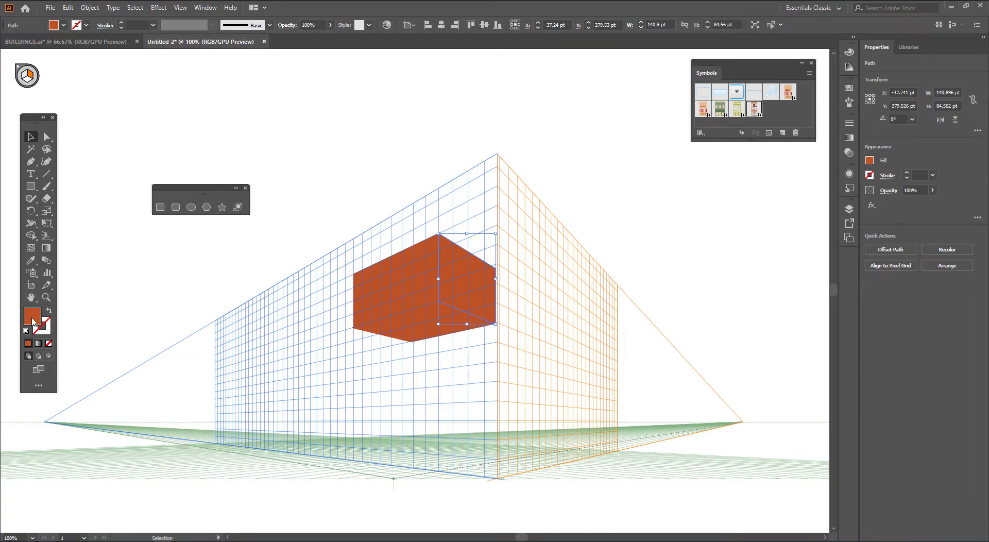
double_click(32, 316)
text(772b11)
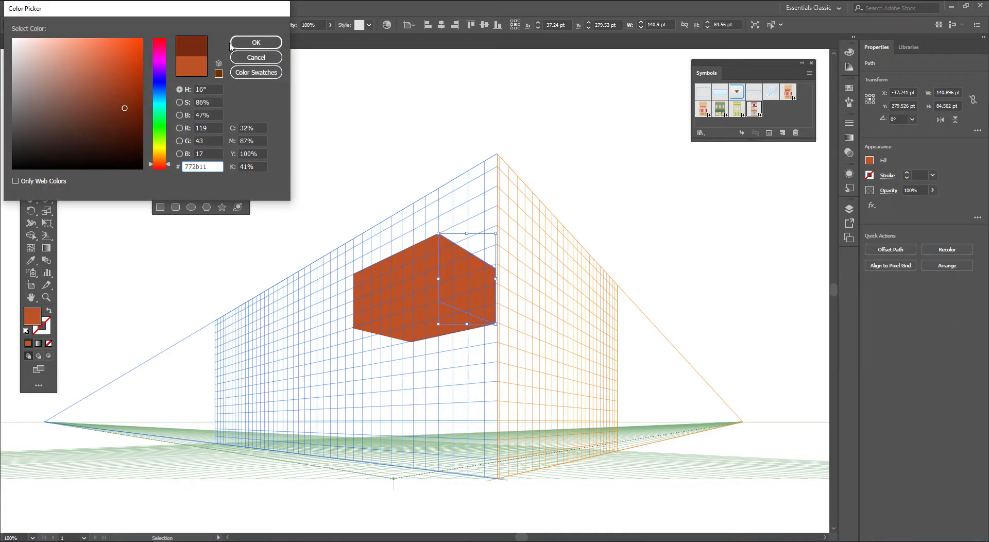
click(256, 42)
click(408, 327)
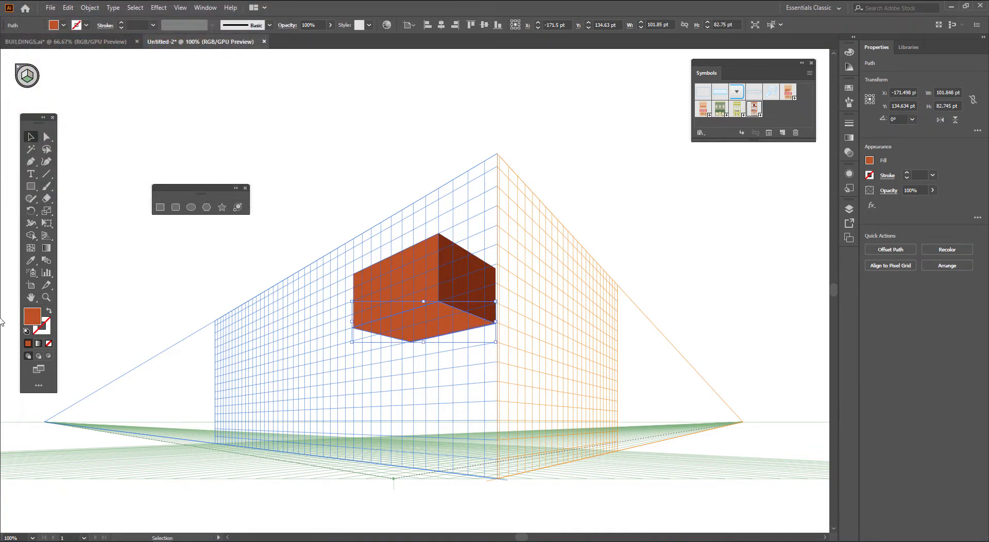
double_click(32, 315)
text(3f1608)
click(256, 42)
click(459, 132)
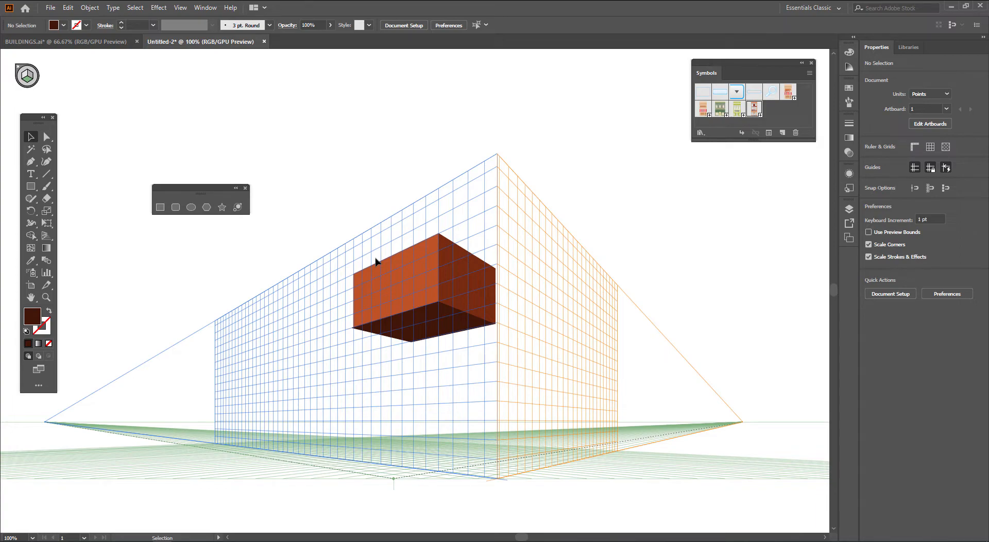
Hide and redisplay the perspective grid, and delete the three-faced box.
click(180, 8)
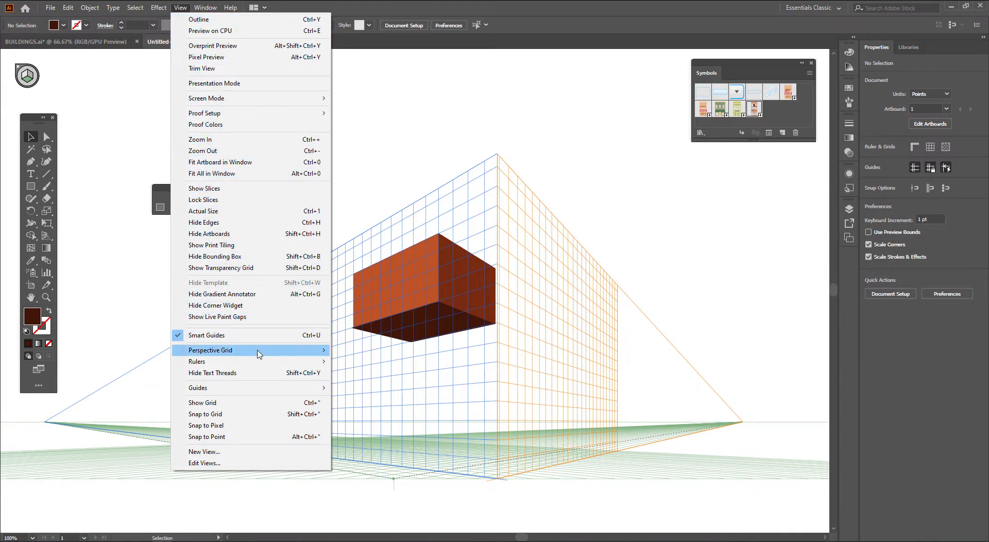
mouse_move(265, 355)
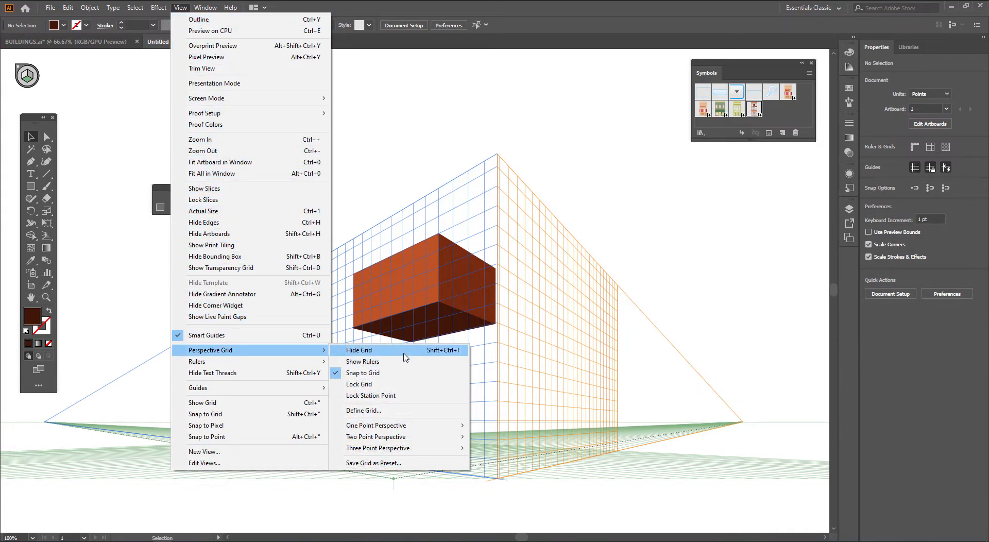
click(423, 352)
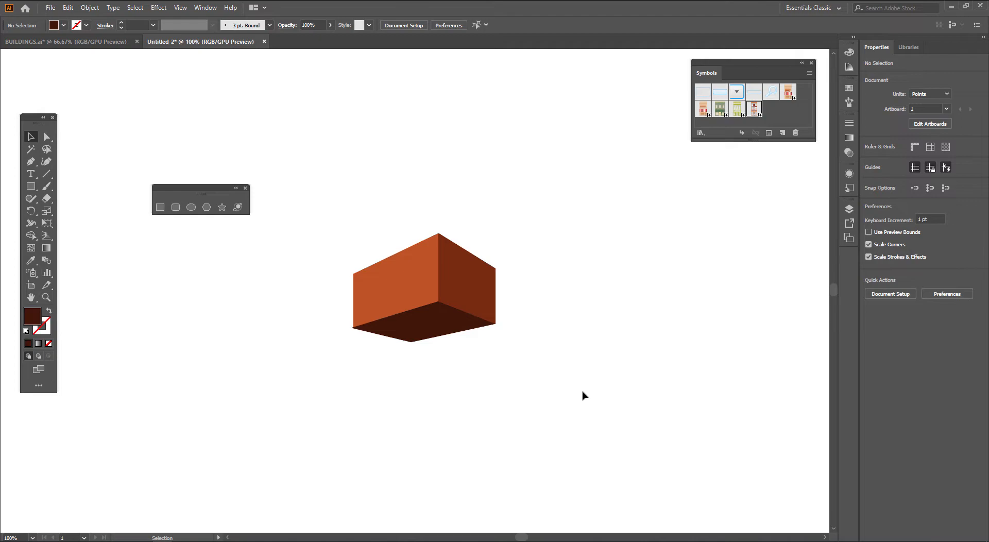
click(46, 237)
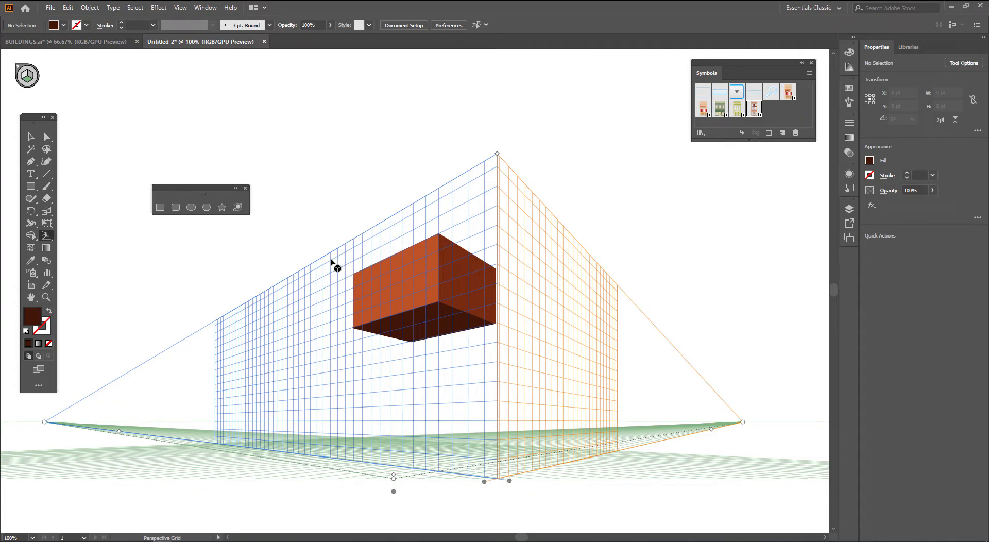
key(ctrl+a)
key(Delete)
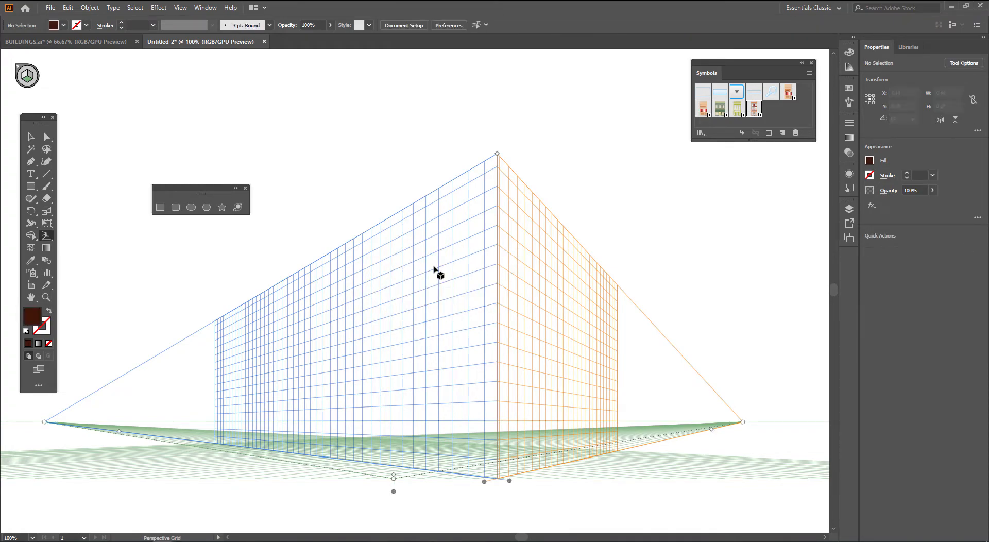
Float the Symbols panel and the perspective tool set near the grid and activate the Perspective Selection tool.
drag(731, 64, 285, 73)
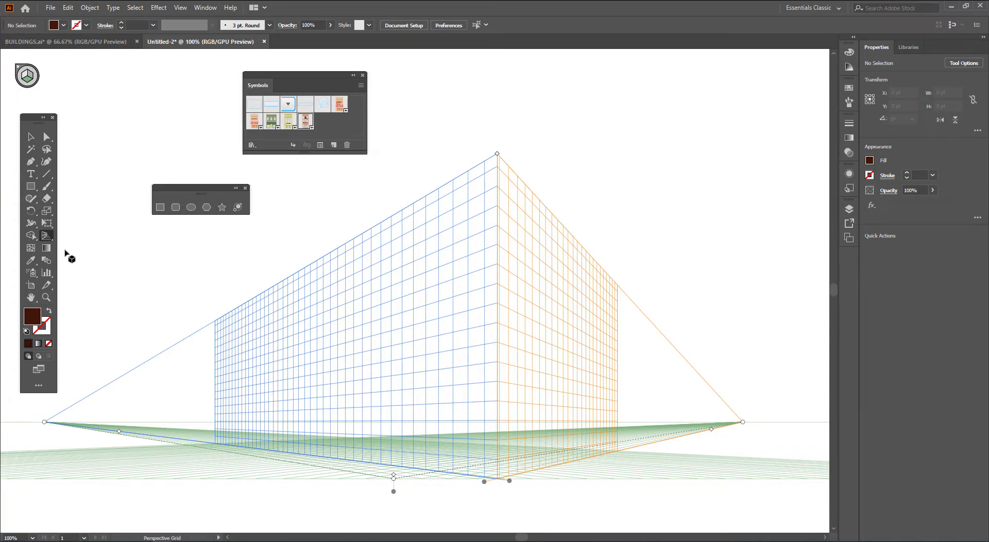
click(46, 241)
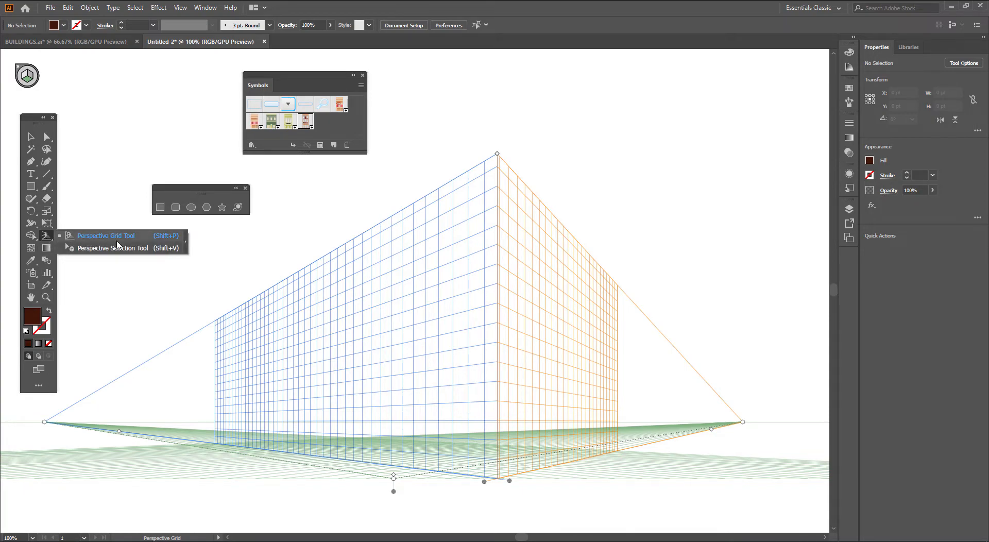
click(186, 248)
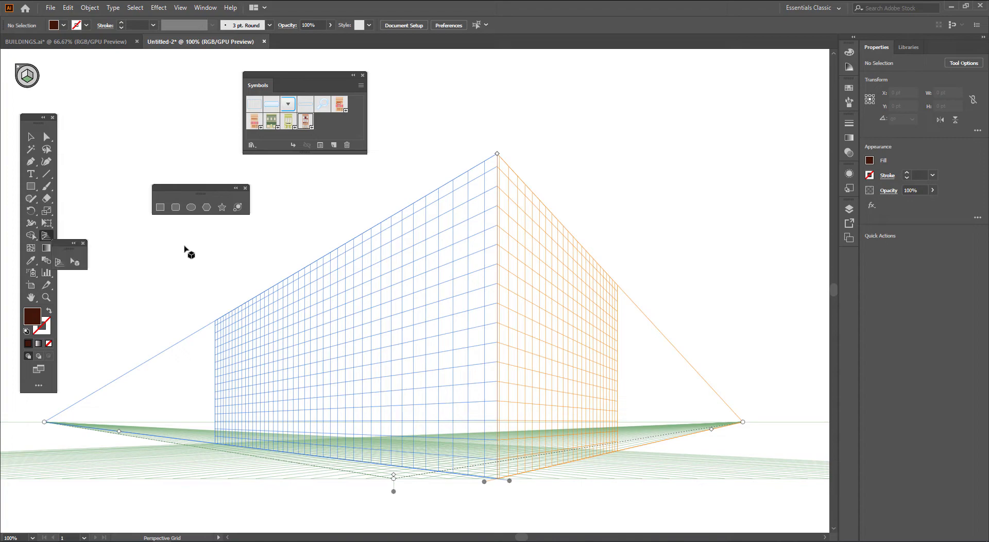
drag(68, 247, 114, 237)
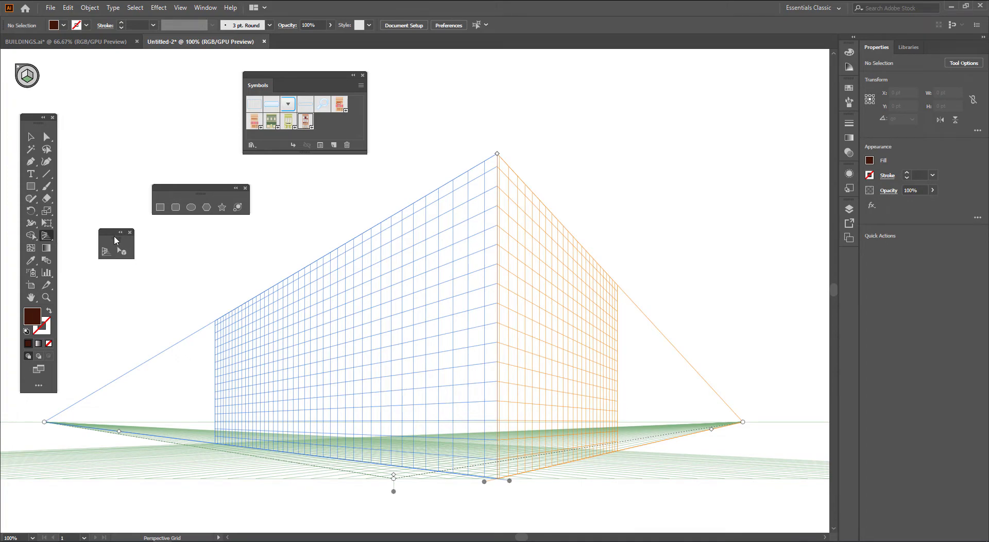
click(47, 239)
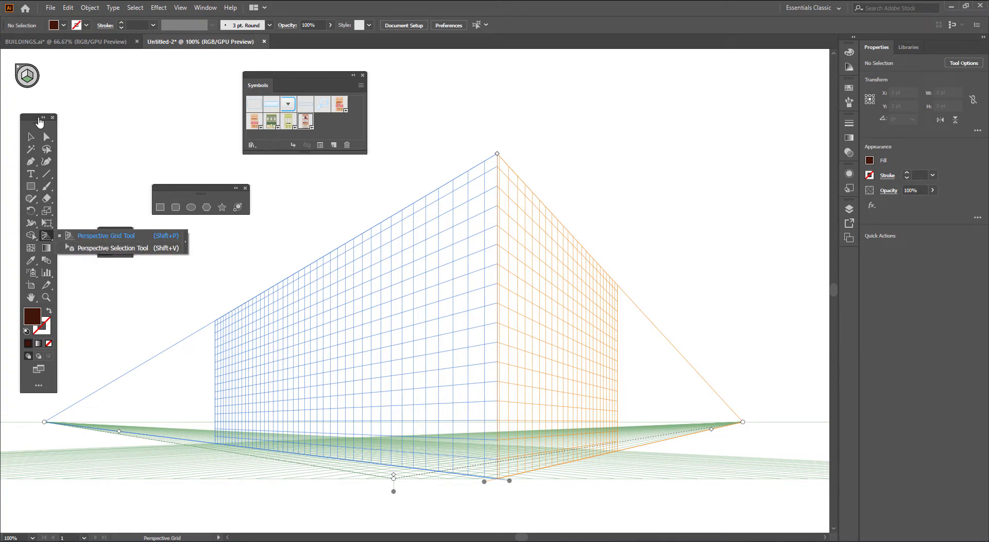
click(123, 251)
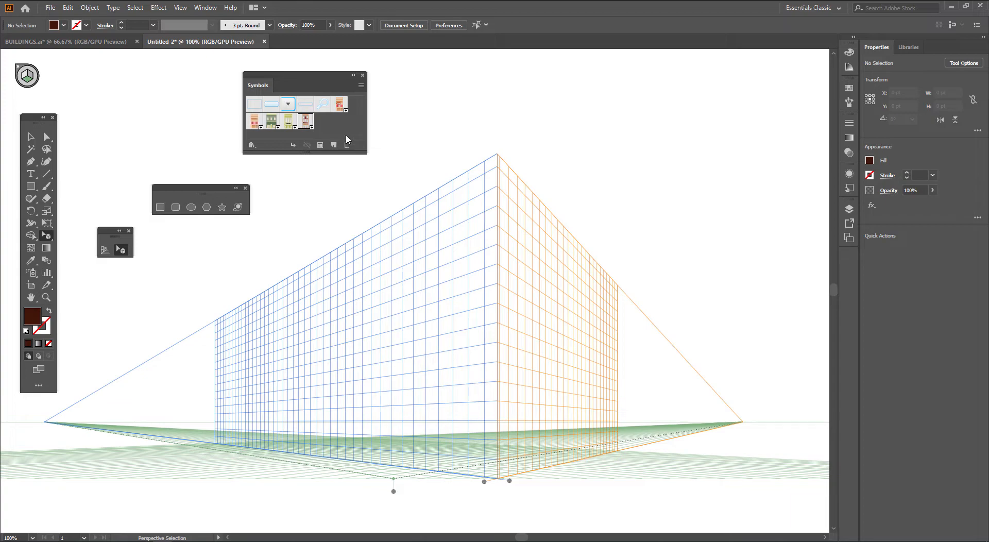
Place the cafe symbol with the CAFE sign on the left perspective plane, with its base at the grid's front corner.
drag(339, 106, 355, 199)
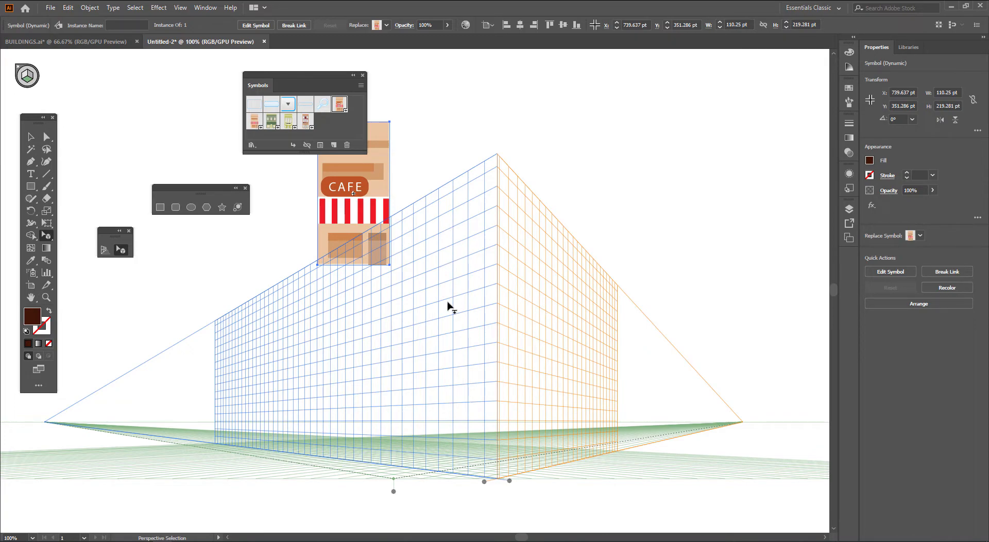
key(1)
drag(354, 215, 469, 430)
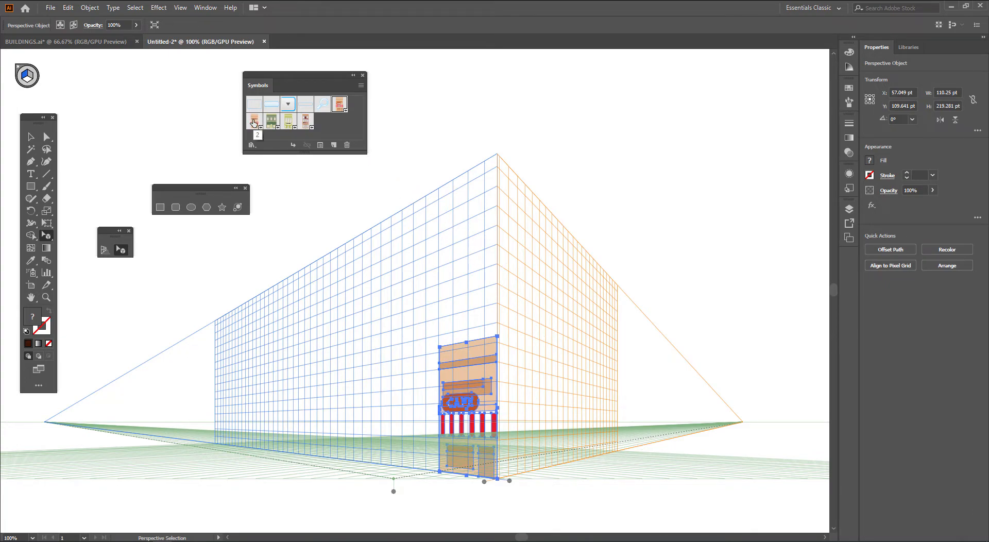
Place symbol 2, the cafe facade without a sign, on the right plane adjoining the first facade at the corner, and deselect it.
drag(254, 122, 425, 122)
scroll(611, 237, up, 1)
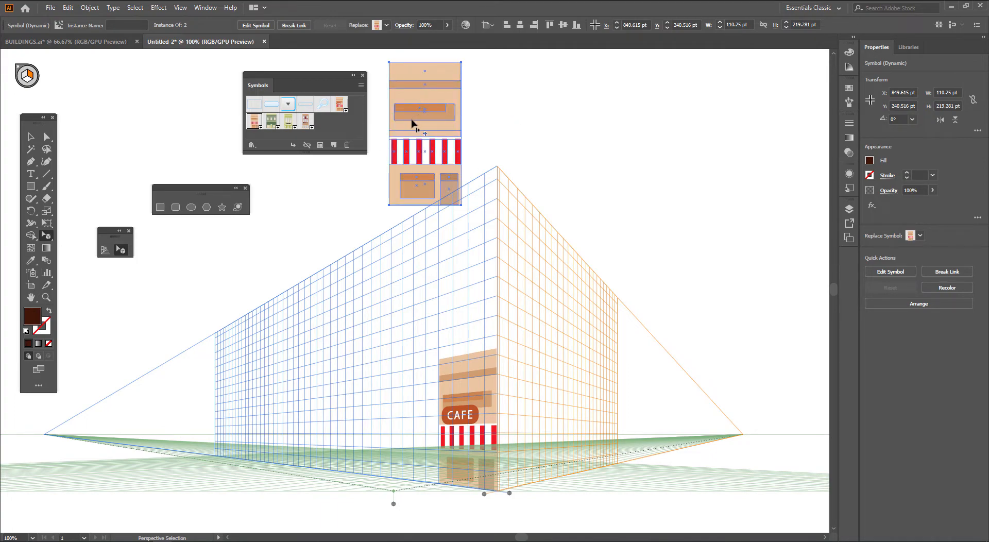
drag(411, 124, 507, 410)
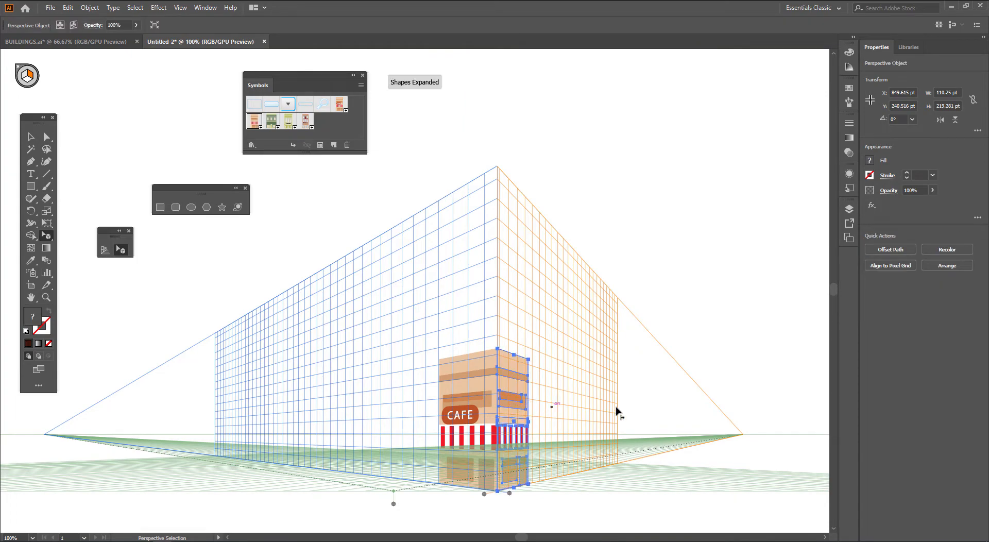
click(691, 342)
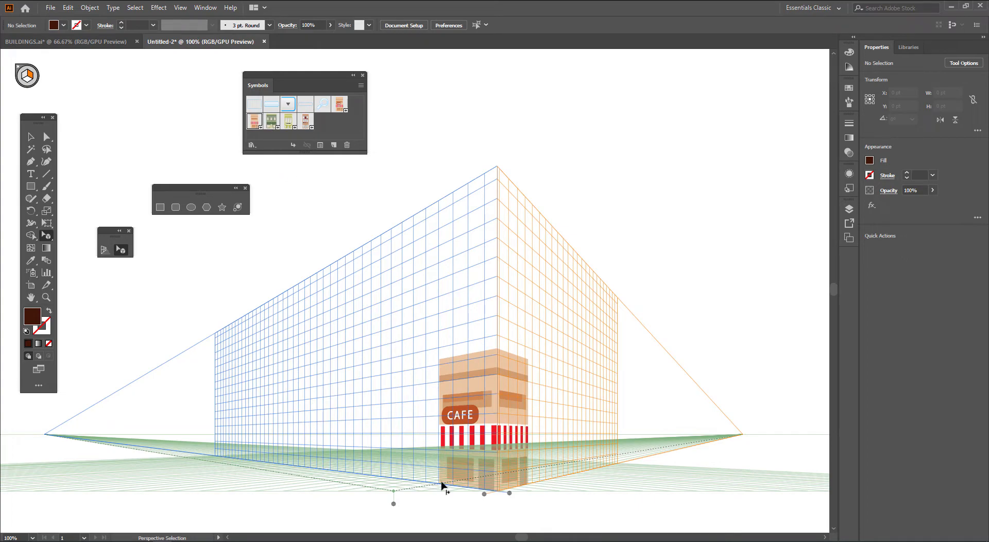
Draw a long, thin dark brown rectangle on the horizontal plane from the far base corner of the CAFE facade, and deselect it.
scroll(436, 487, up, 2)
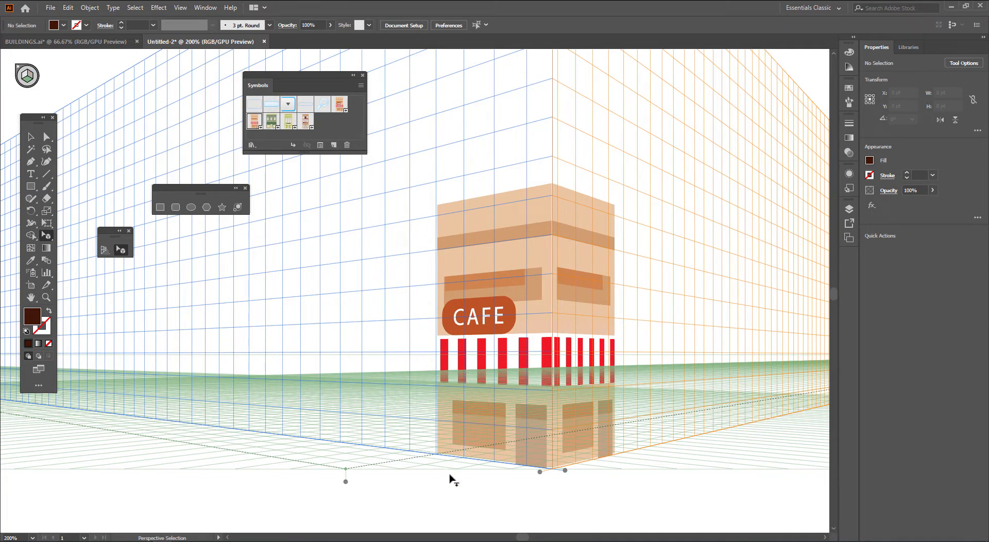
click(160, 207)
drag(438, 454, 665, 412)
key(v)
click(452, 498)
scroll(437, 468, up, 1)
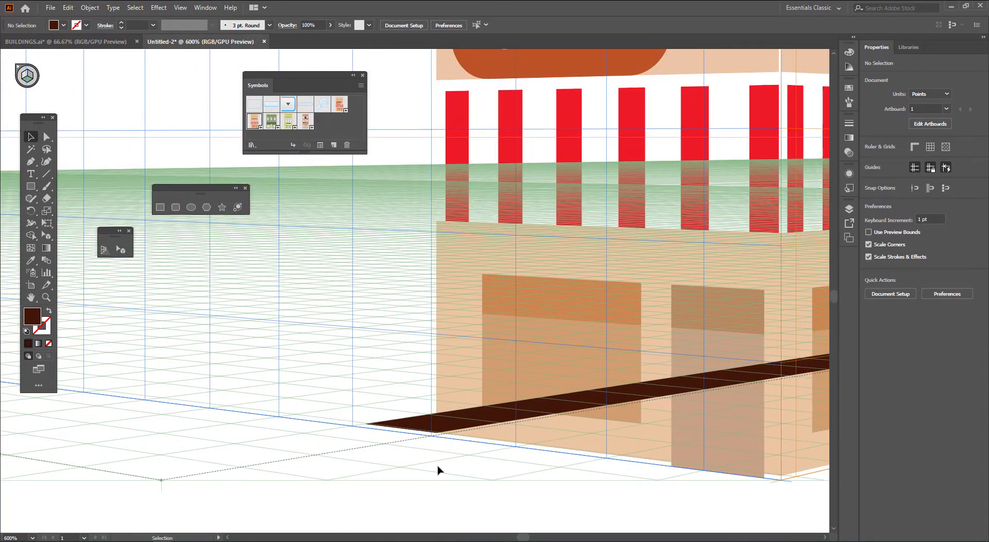
scroll(437, 470, down, 3)
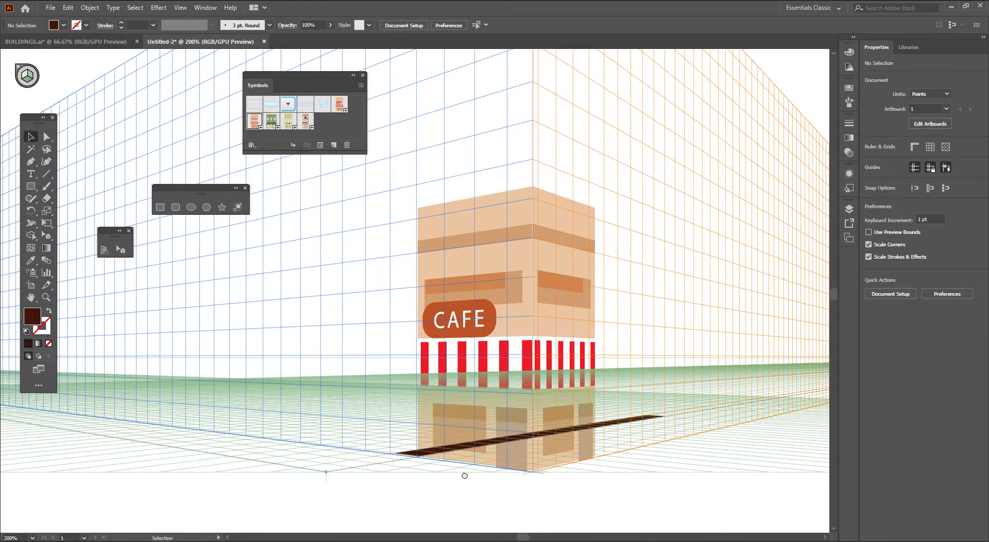
Arrange the two cafe facades in front of the dark brown ground strip.
click(512, 212)
right_click(569, 252)
mouse_move(638, 344)
click(708, 344)
click(682, 473)
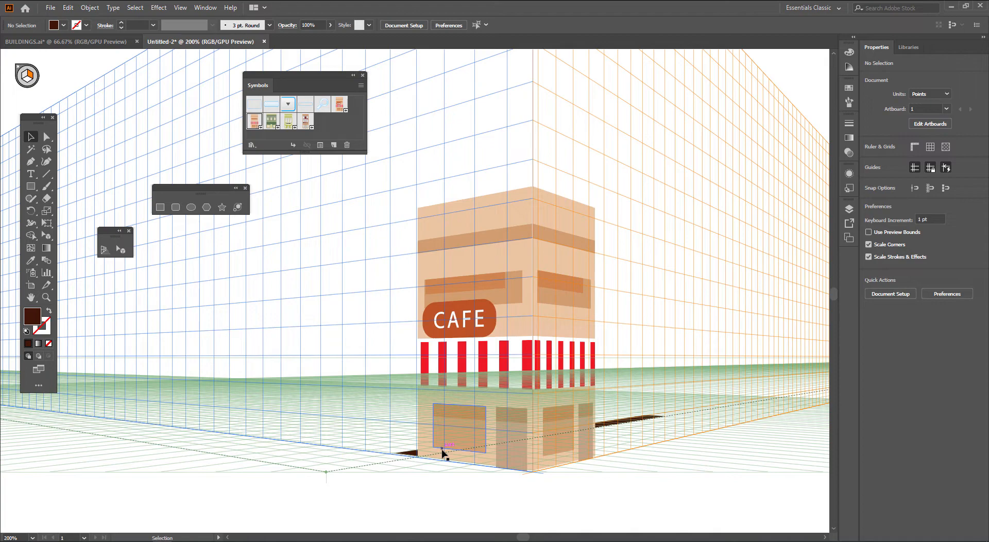
Undo the facade arrangement and reorder Layer 1 so the brown path lies below the two cafe facades.
key(F7)
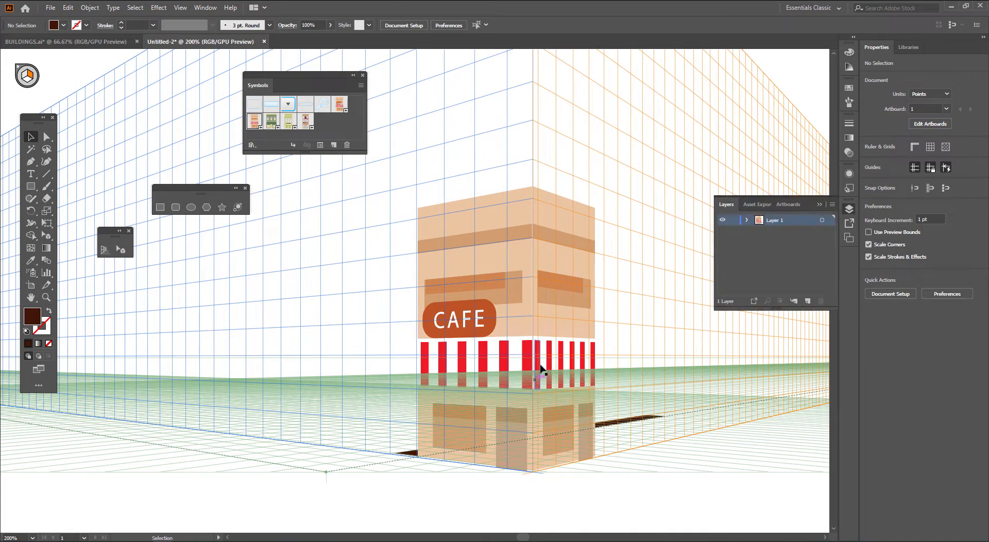
key(ctrl+z)
click(708, 411)
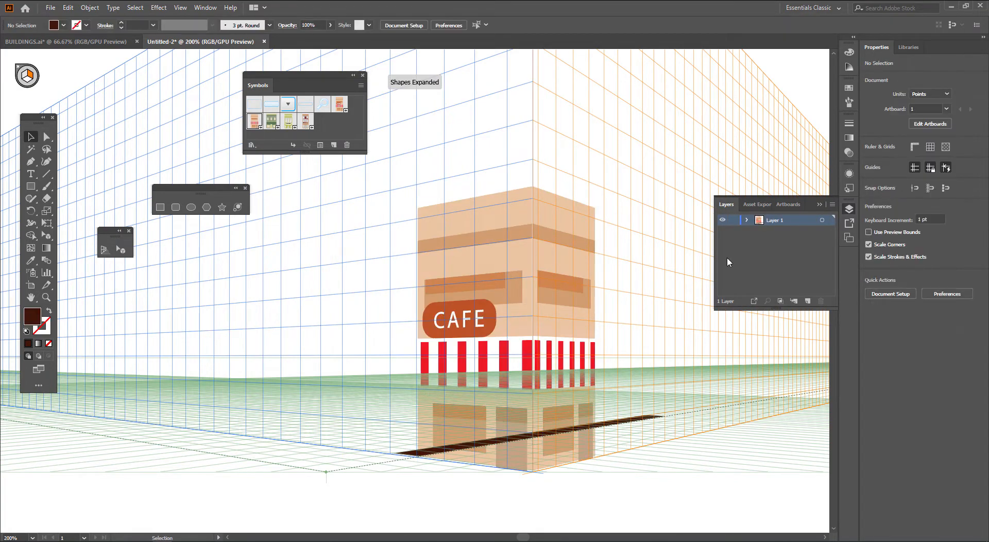
click(748, 222)
click(796, 232)
drag(796, 231, 796, 258)
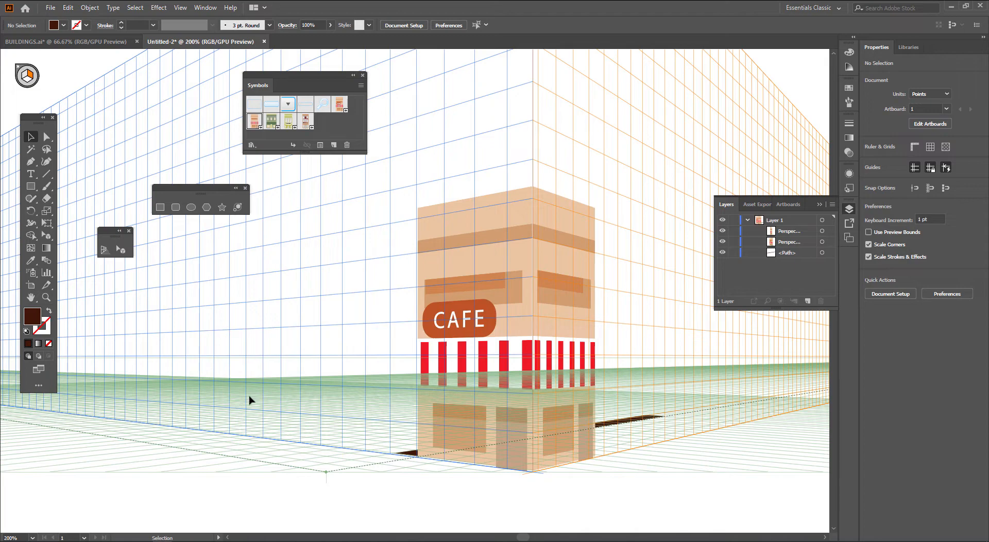
Place symbol 5, the burgundy-windowed building, on the left perspective plane behind the cafe, with its base on the ground line.
drag(305, 123, 305, 217)
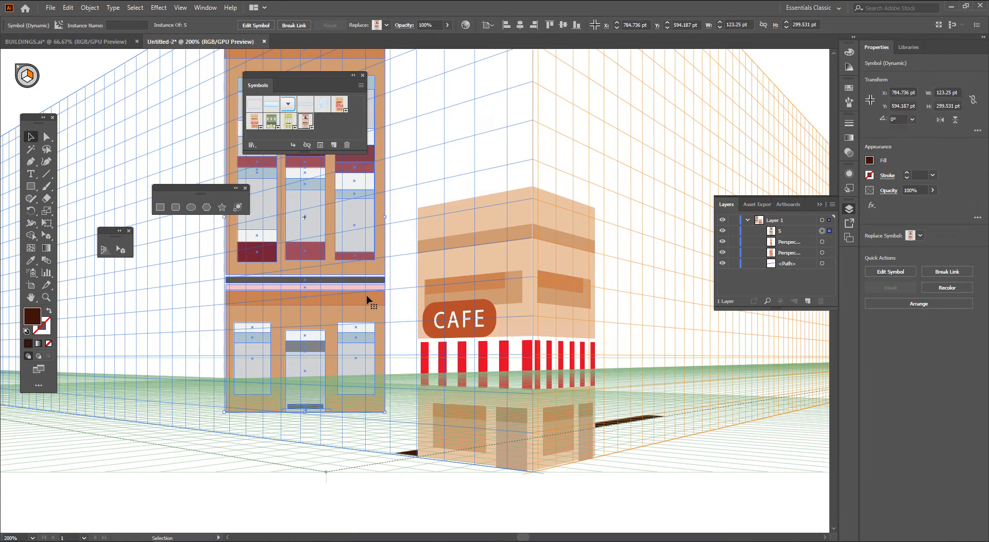
scroll(367, 296, down, 1)
drag(357, 292, 359, 342)
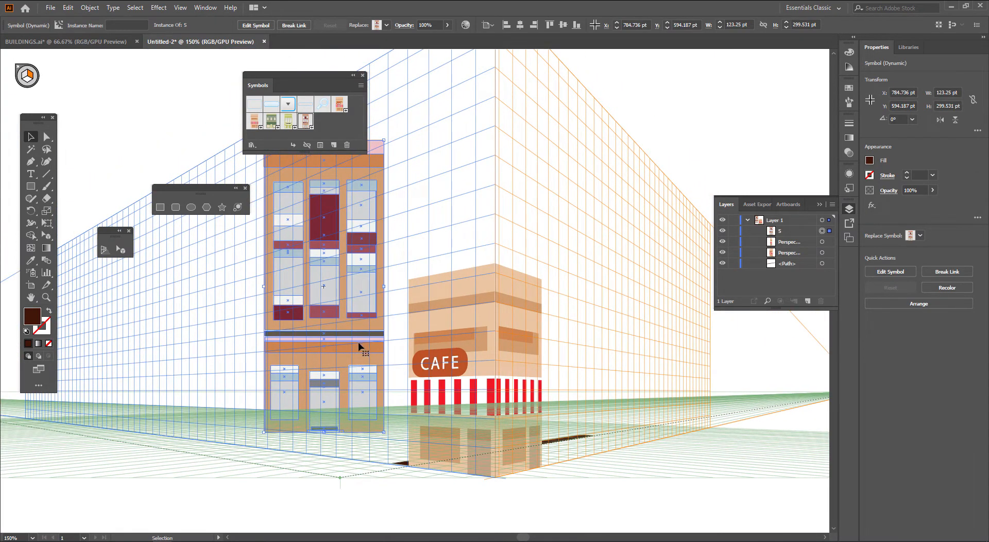
click(122, 251)
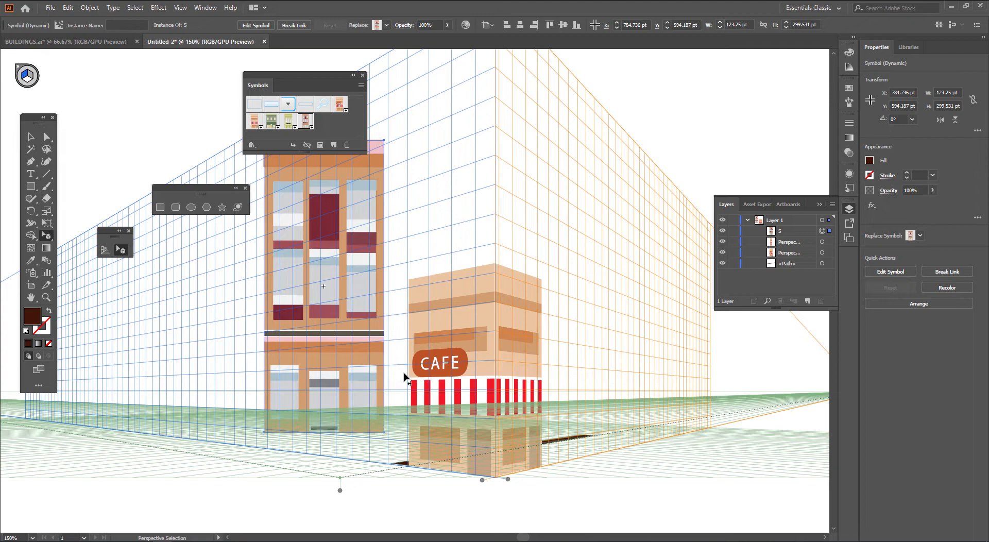
click(364, 343)
drag(370, 369, 384, 391)
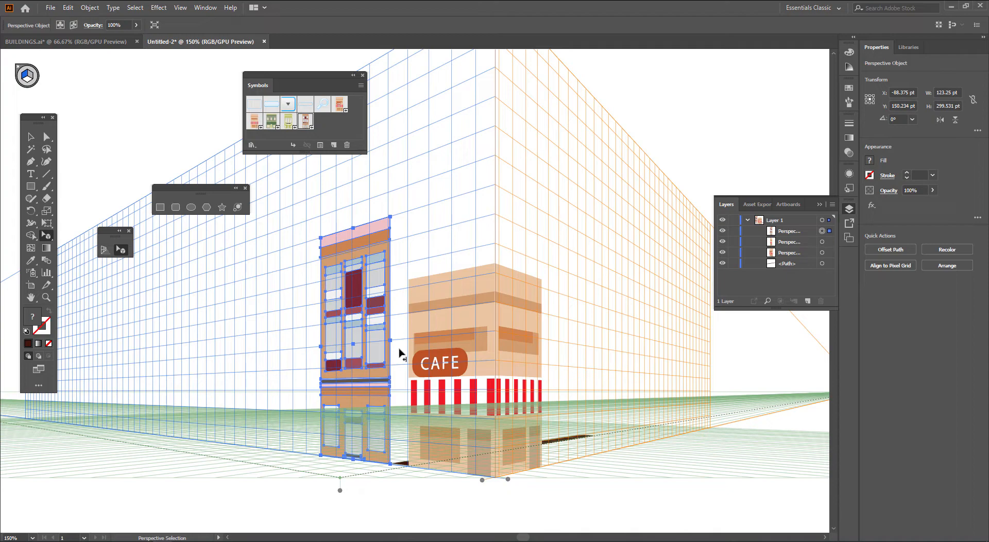
Add a second instance of symbol 5 and attach it to the right perspective plane beside the first one.
drag(305, 126, 297, 184)
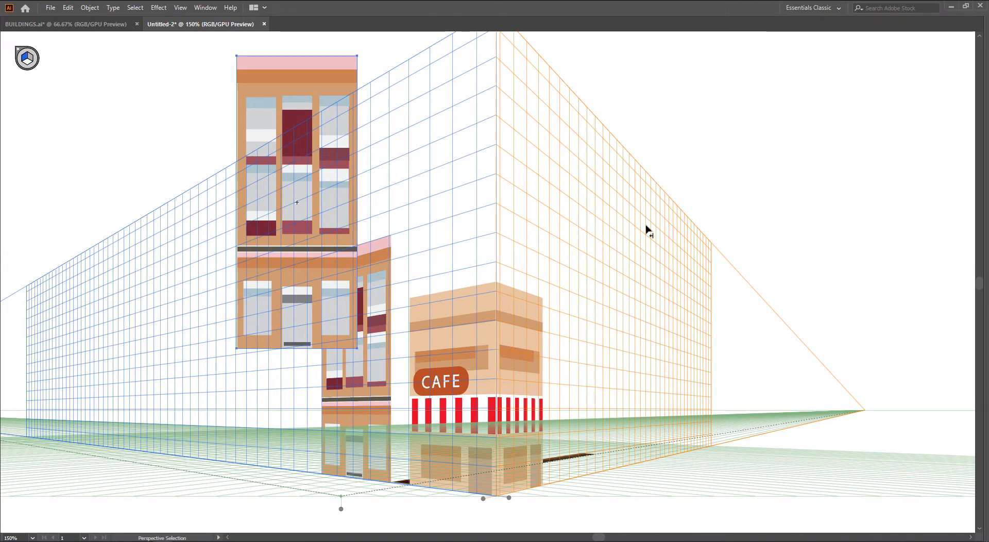
key(3)
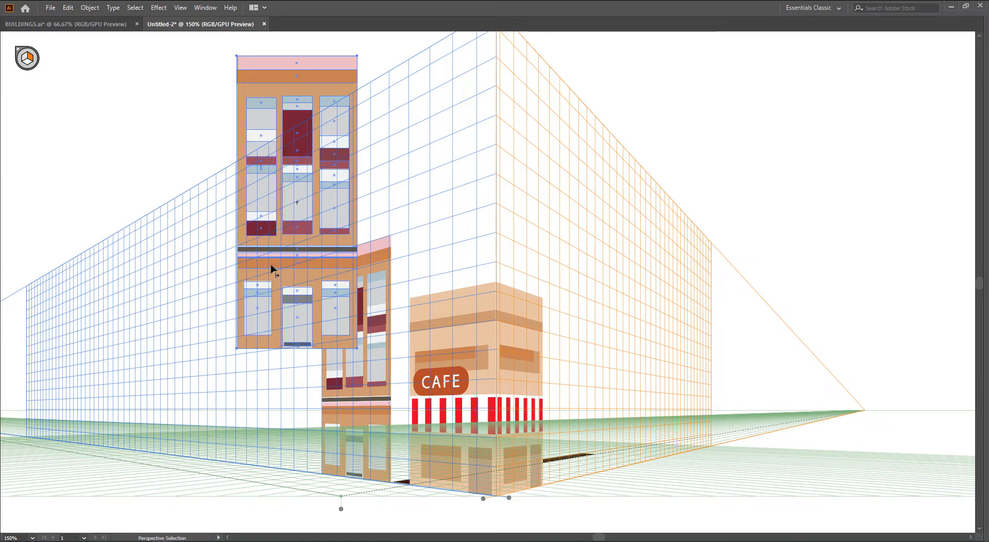
scroll(277, 288, up, 1)
drag(261, 262, 169, 154)
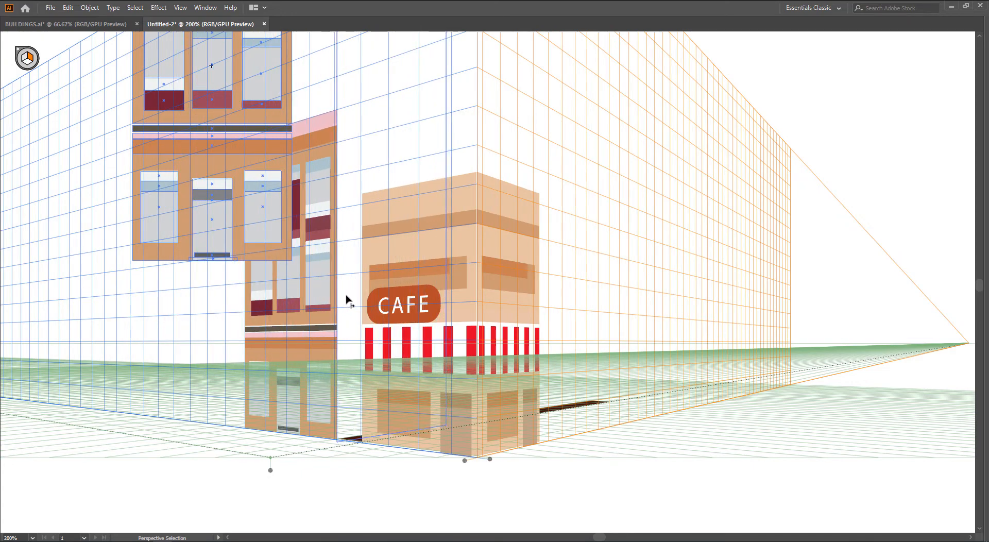
drag(346, 292, 346, 293)
drag(349, 251, 298, 356)
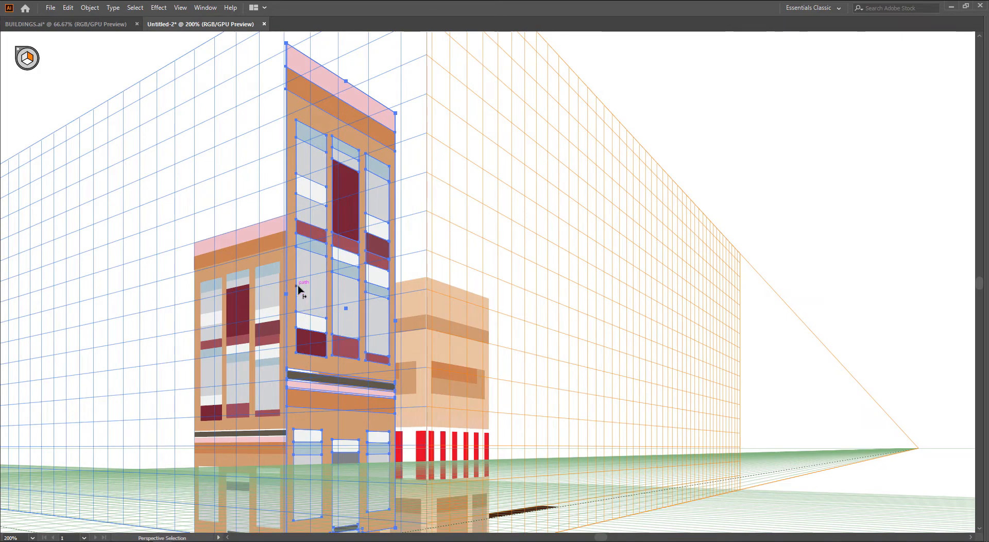
Align the second symbol 5 facade's lower front corner with the base corner of the left-plane facade.
drag(298, 287, 316, 247)
scroll(314, 354, down, 4)
scroll(279, 459, up, 5)
drag(320, 456, 333, 440)
drag(333, 441, 326, 460)
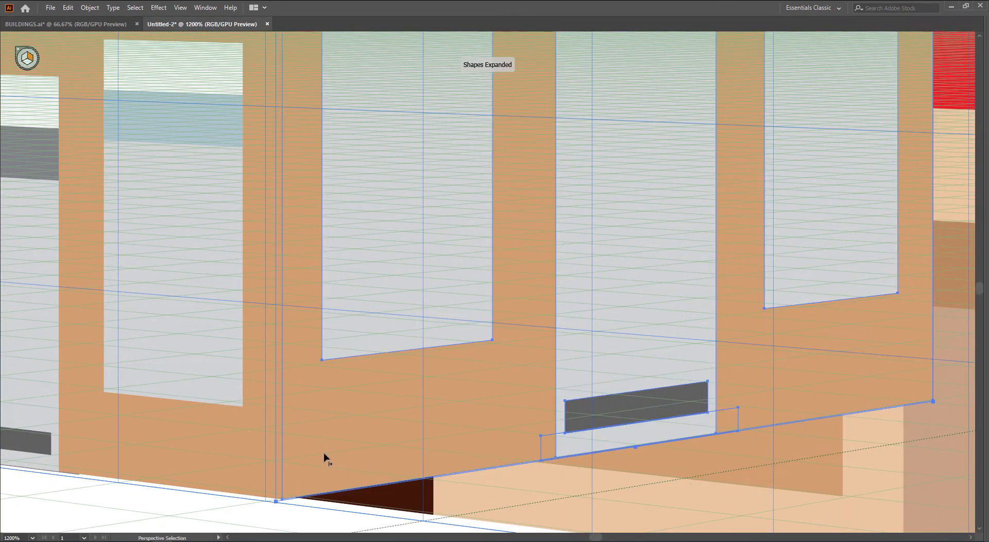
Scale the right-plane symbol 5 facade down in perspective until its roofline meets the adjoining facade's, and deselect it.
scroll(325, 457, down, 5)
scroll(358, 400, up, 2)
scroll(360, 305, up, 1)
scroll(387, 289, up, 2)
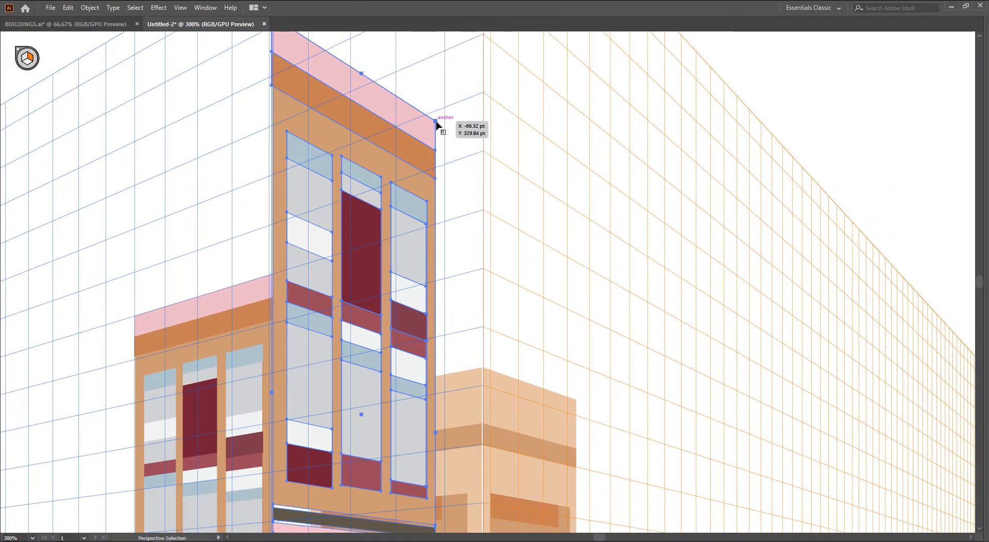
drag(436, 121, 415, 328)
click(466, 320)
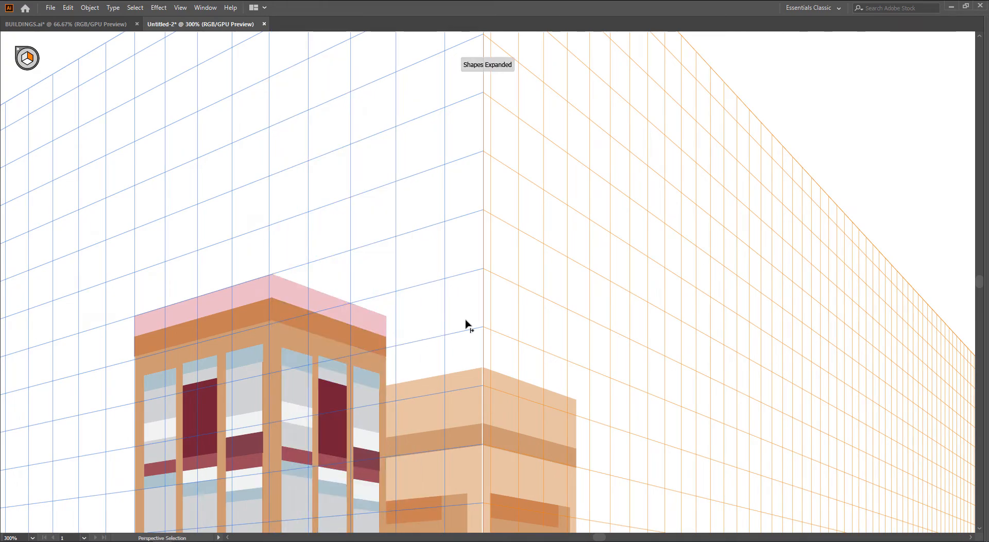
Send both facades of the burgundy-windowed building behind the cafe building and deselect them.
drag(479, 320, 448, 190)
key(ctrl+minus)
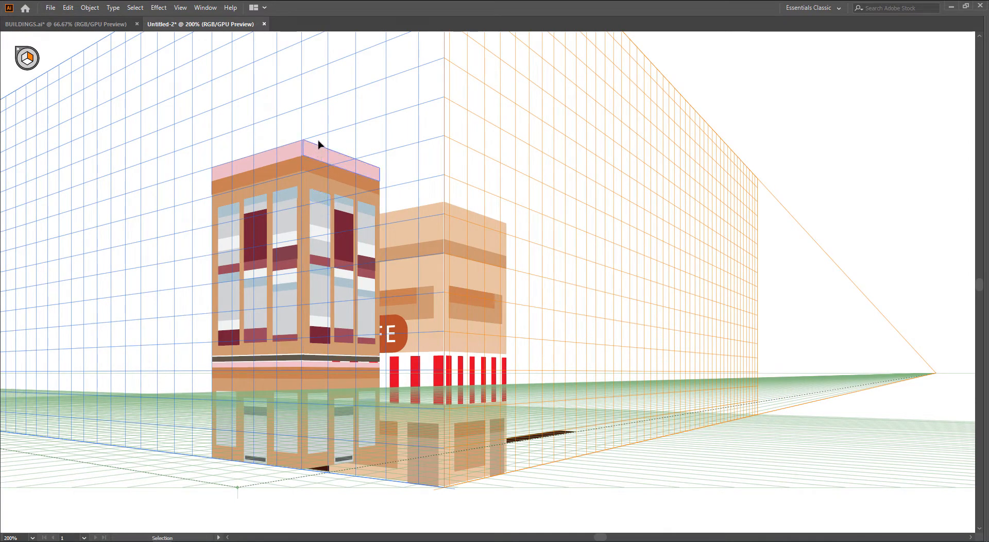
right_click(308, 161)
mouse_move(354, 258)
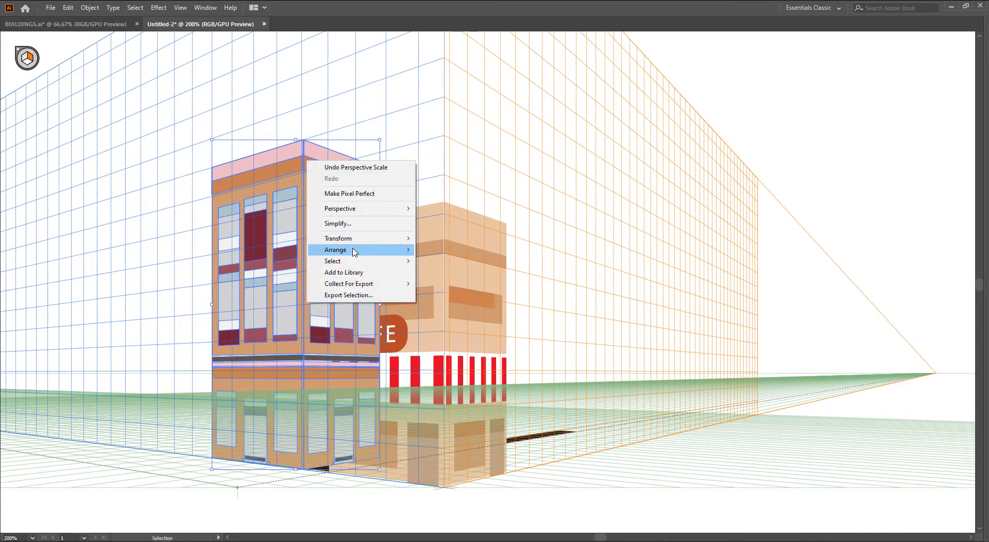
click(479, 283)
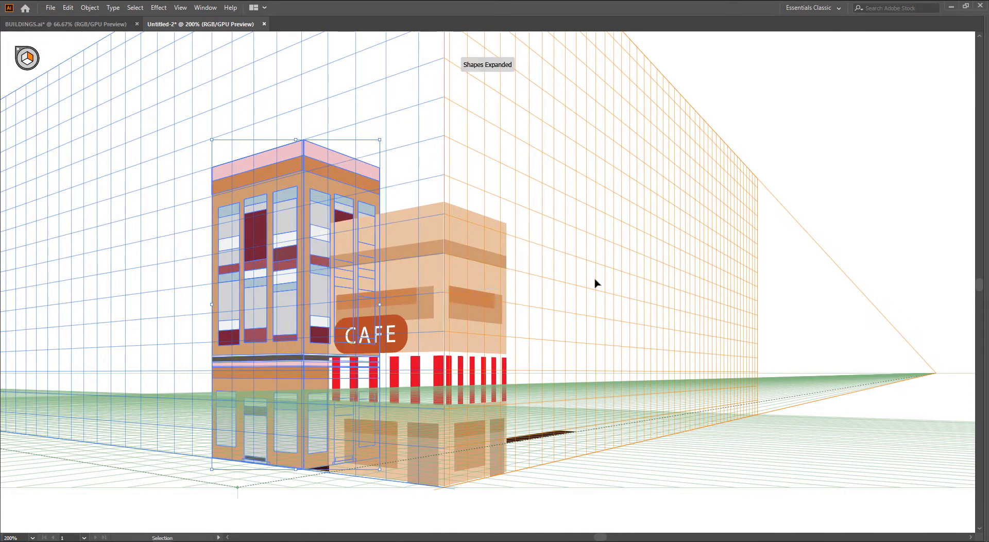
click(595, 281)
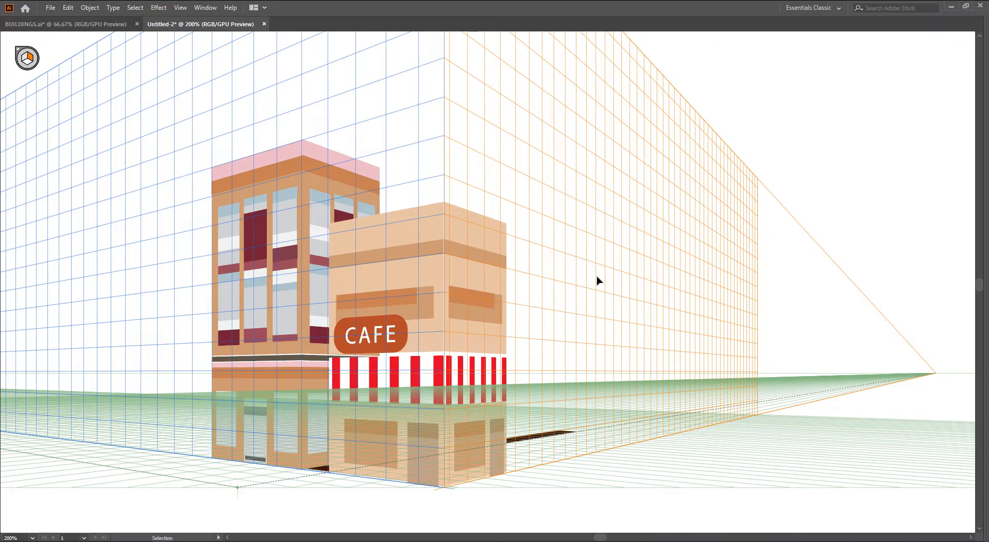
drag(580, 262, 612, 276)
scroll(376, 497, up, 4)
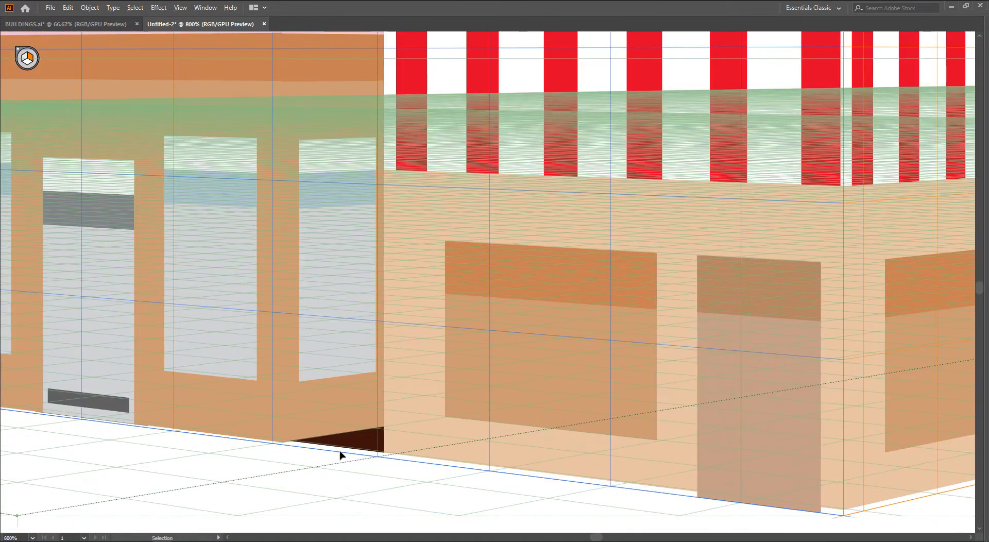
drag(339, 449, 332, 453)
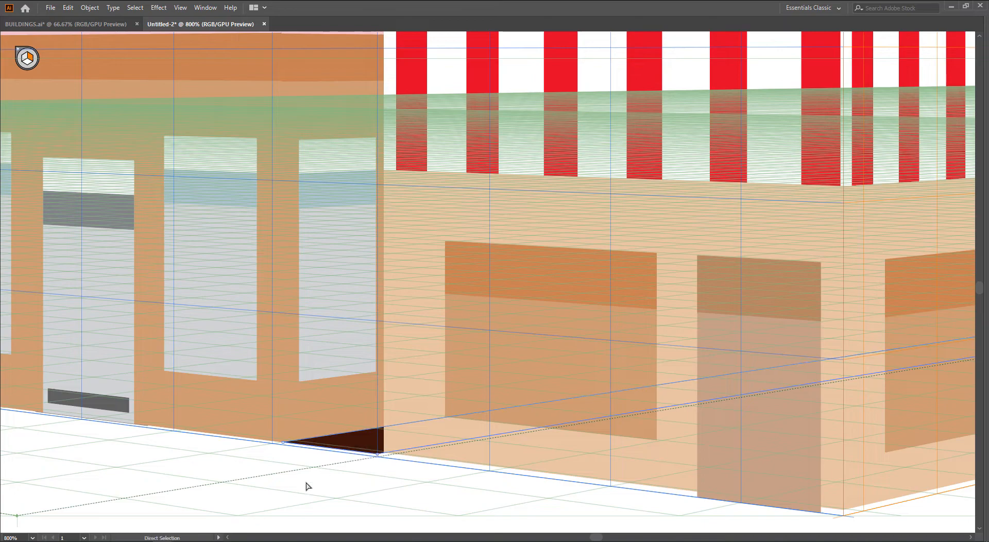
scroll(305, 486, down, 3)
scroll(249, 336, up, 1)
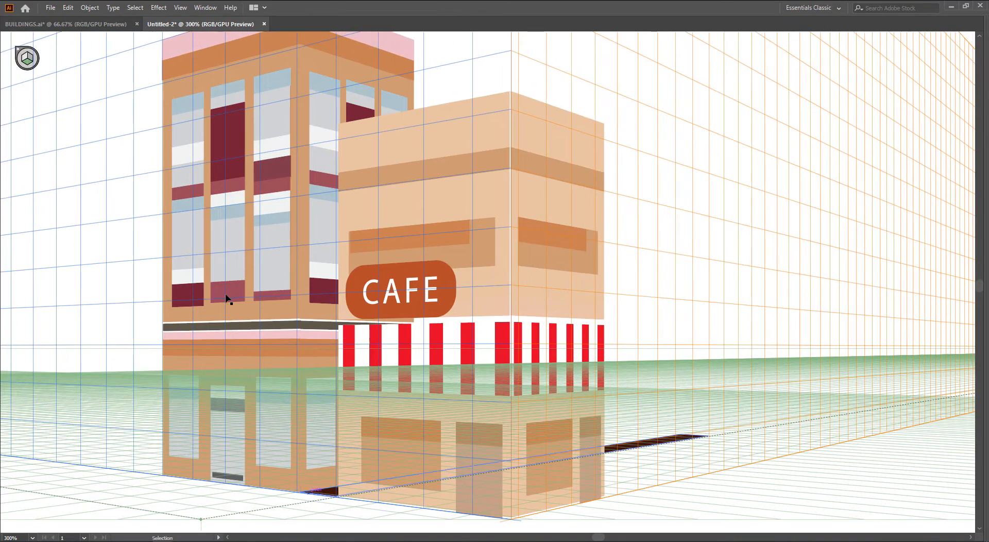
Hide the perspective grid.
click(179, 8)
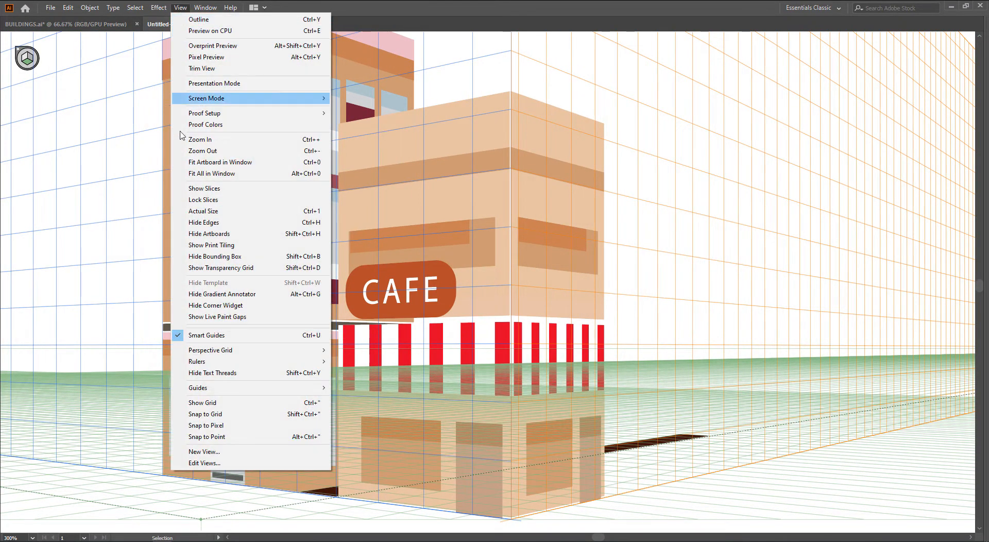
mouse_move(299, 350)
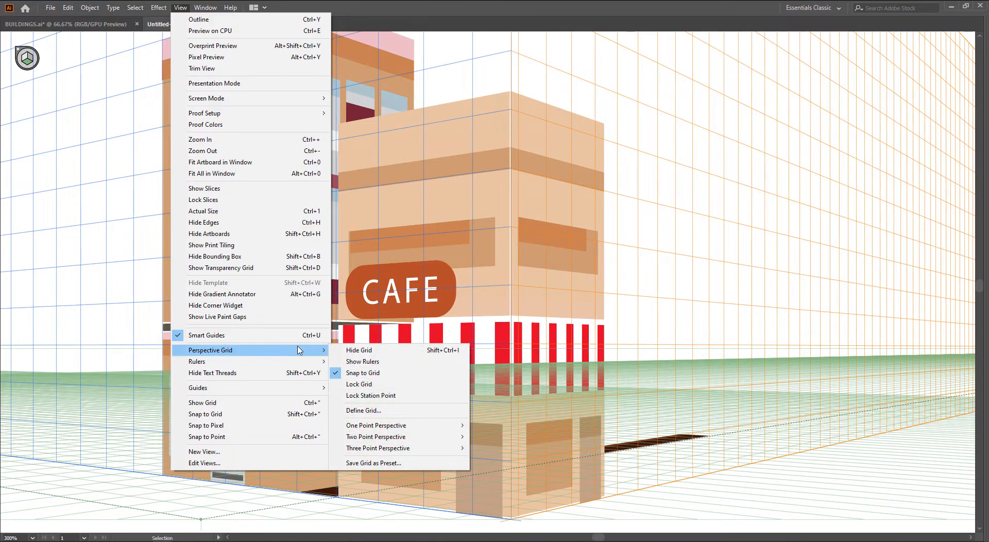
click(382, 351)
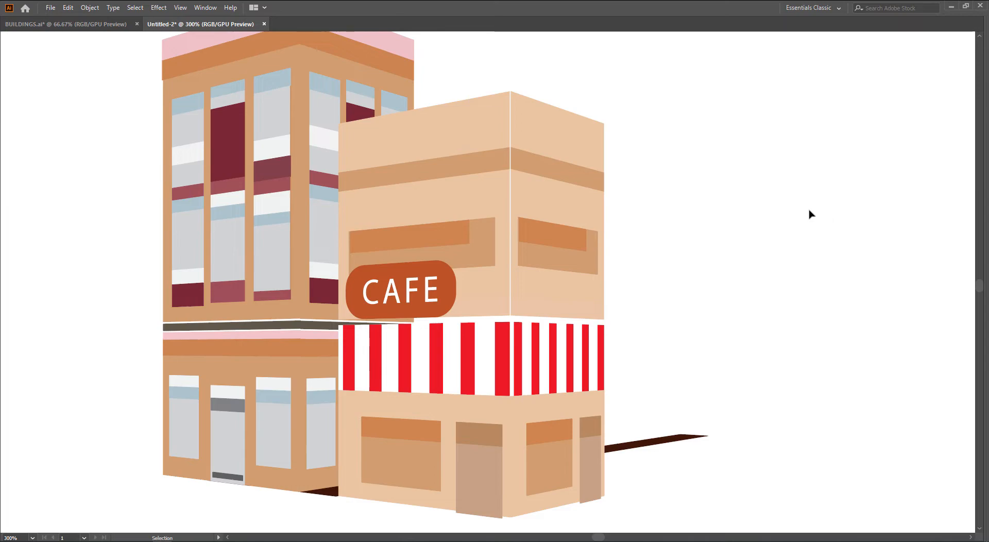
Raise the bottom edges of both cafe doors to line up with the facades' base edges, accepting the perspective expansion.
scroll(651, 450, up, 1)
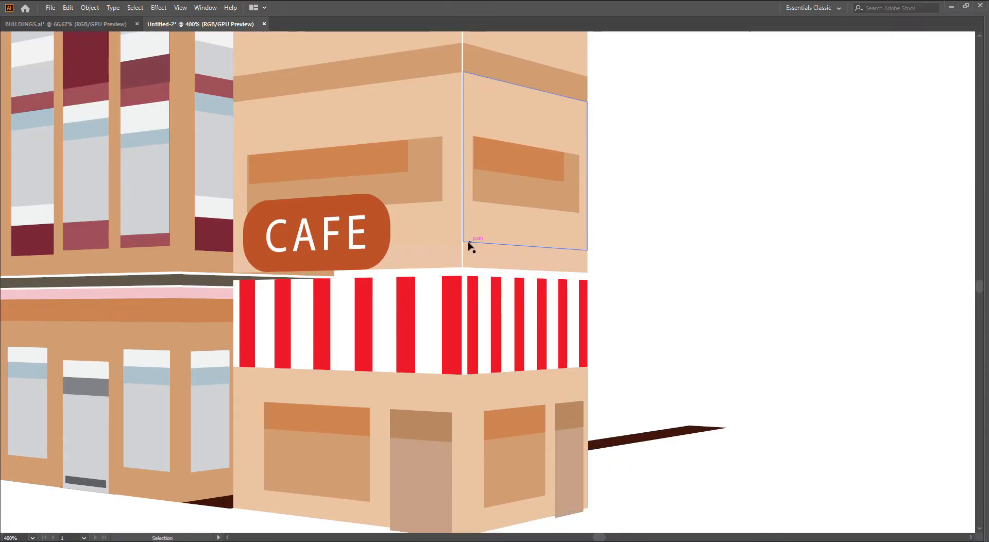
scroll(502, 322, down, 3)
scroll(475, 407, up, 3)
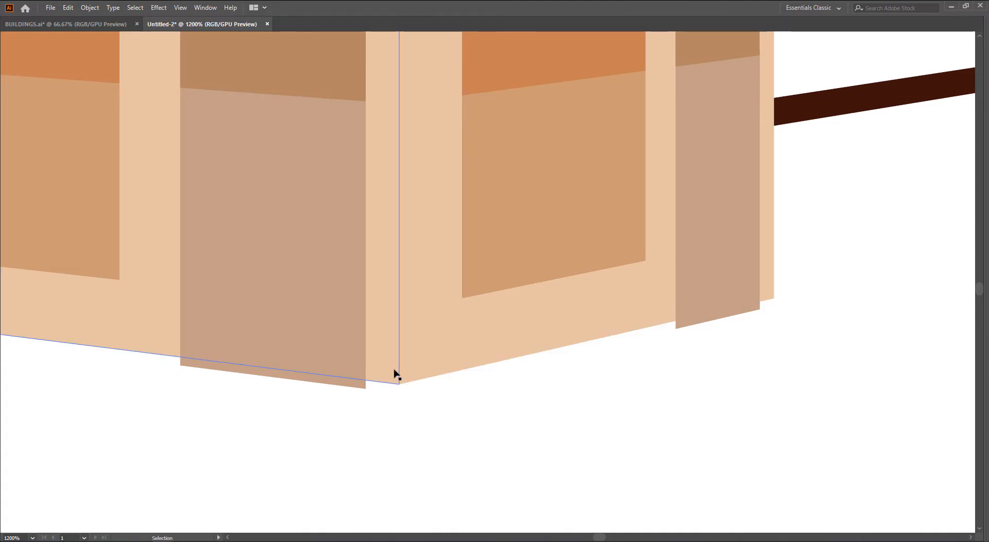
drag(302, 382, 302, 375)
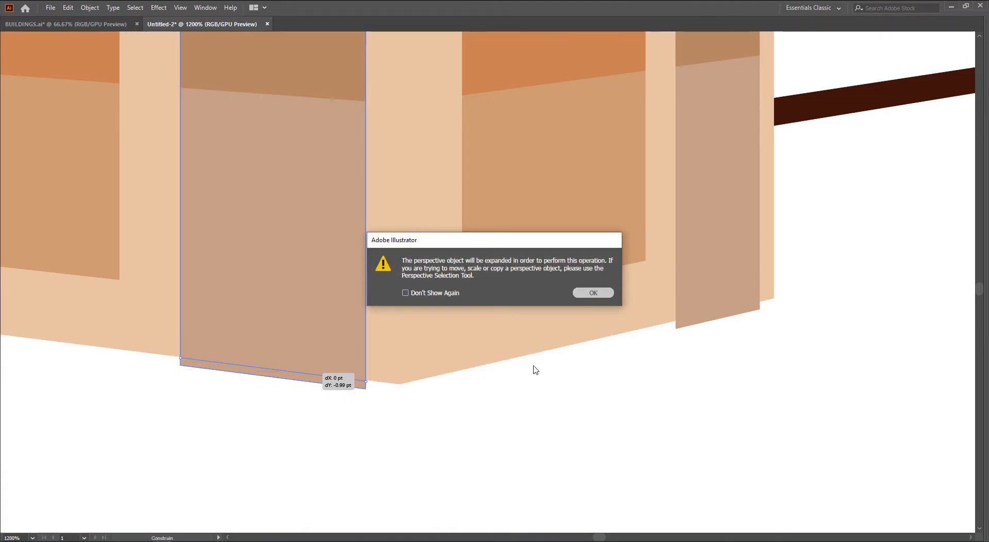
key(Return)
drag(635, 363, 378, 459)
drag(476, 411, 483, 410)
key(Return)
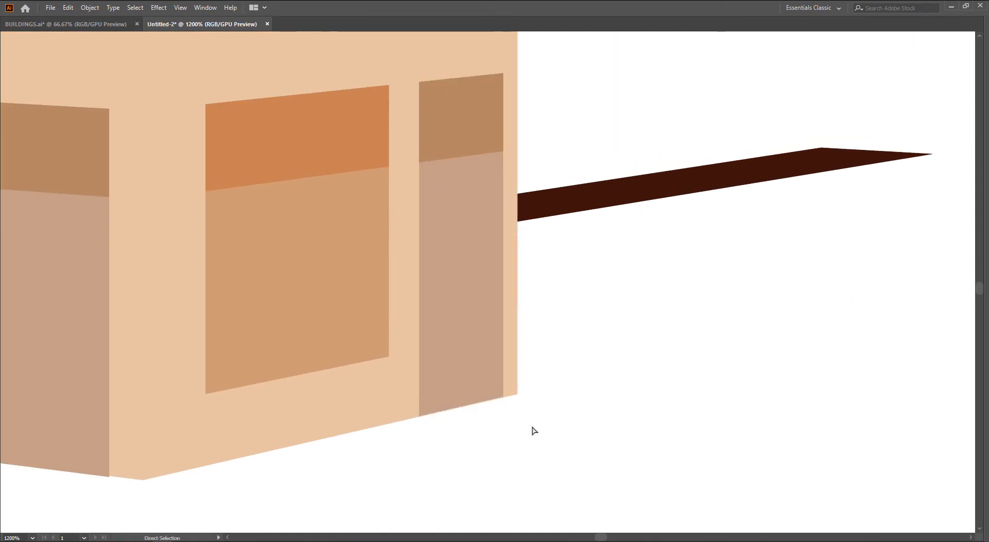
Move the corner points of the left cafe wall strip above the awning onto the right facade's edge to close the gap.
drag(188, 160, 271, 443)
drag(237, 108, 258, 506)
click(240, 343)
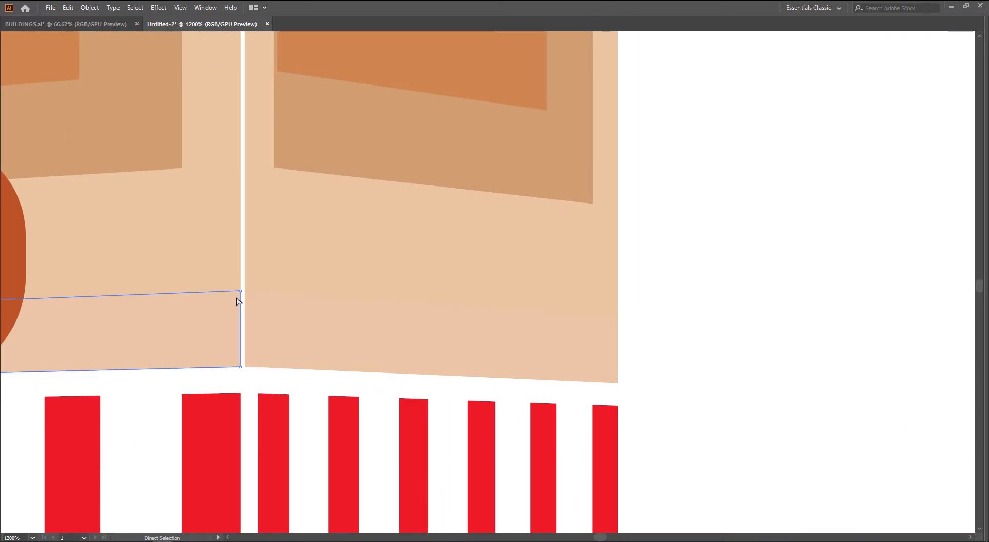
drag(241, 292, 246, 291)
drag(240, 367, 247, 363)
scroll(247, 399, up, 3)
click(243, 355)
Move the lower and upper corner points of the left facade's tan band onto the matching corners of the right facade's band.
scroll(259, 221, up, 10)
drag(268, 242, 270, 420)
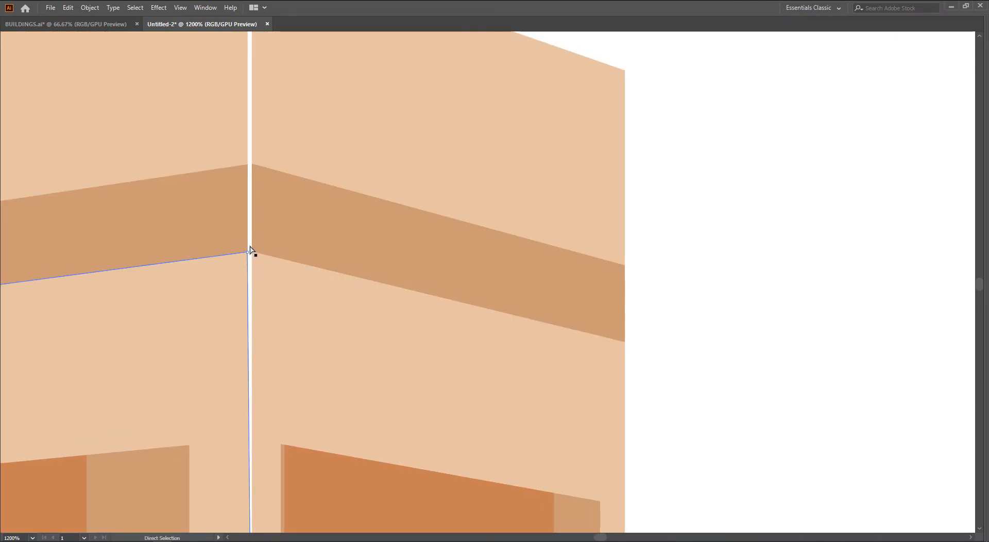
scroll(251, 254, up, 3)
click(245, 276)
drag(246, 275, 256, 273)
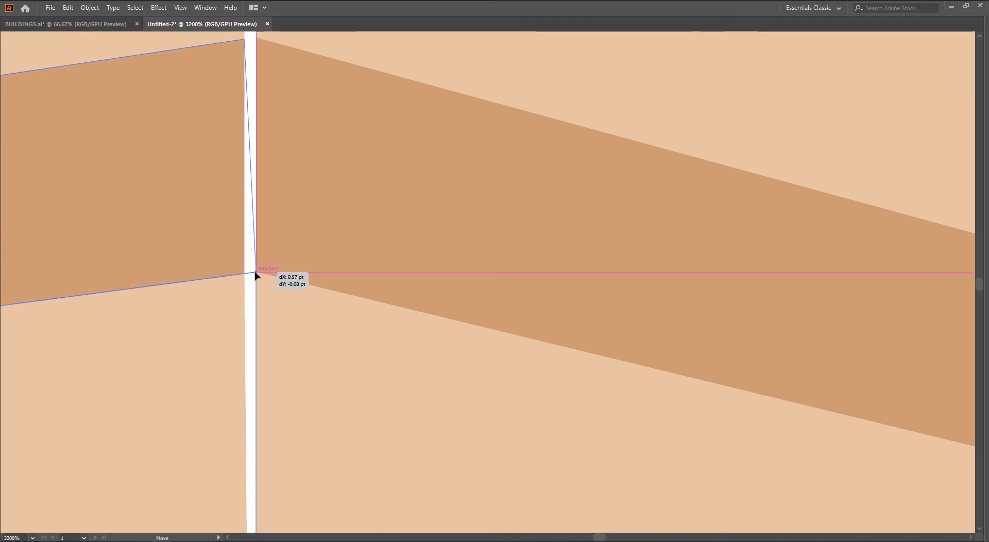
drag(294, 113, 290, 386)
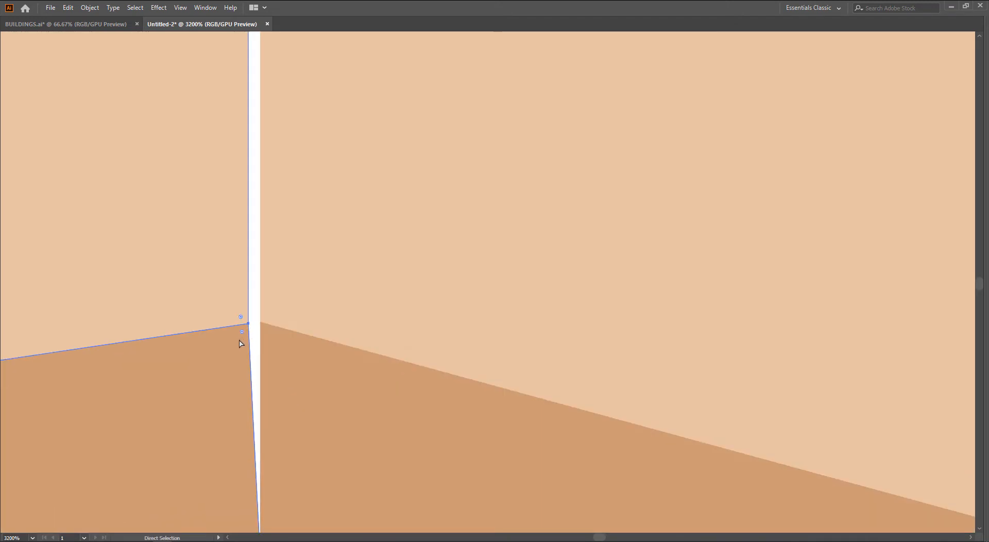
drag(249, 324, 261, 327)
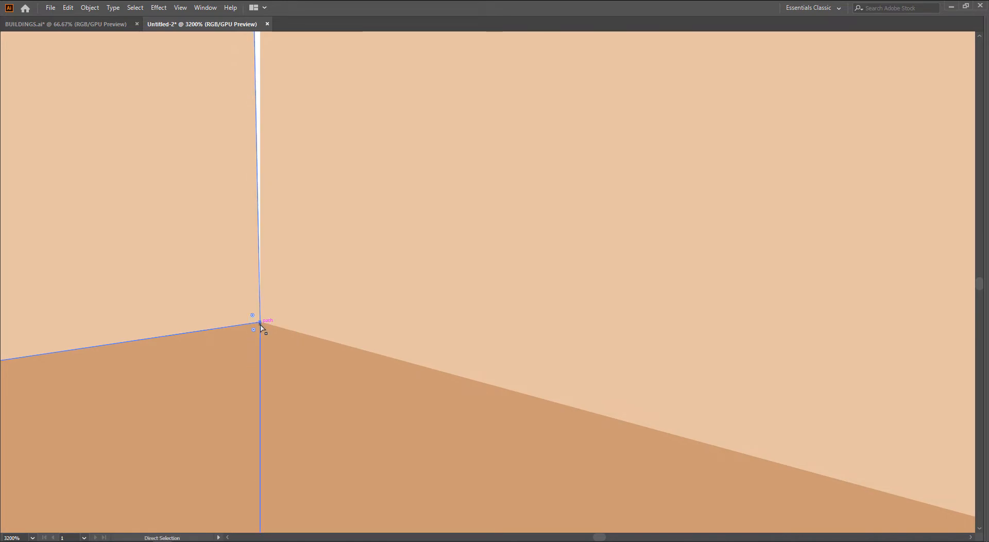
Move the top corner point of the left facade's uppermost strip onto the right facade's top corner to close the gap.
scroll(261, 326, down, 4)
scroll(281, 266, up, 2)
scroll(255, 254, up, 3)
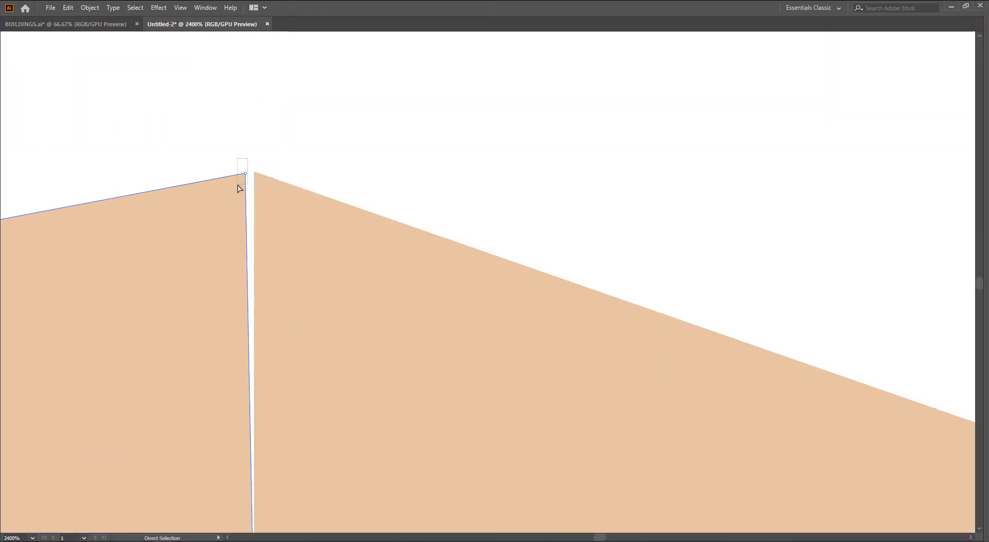
drag(247, 177, 256, 172)
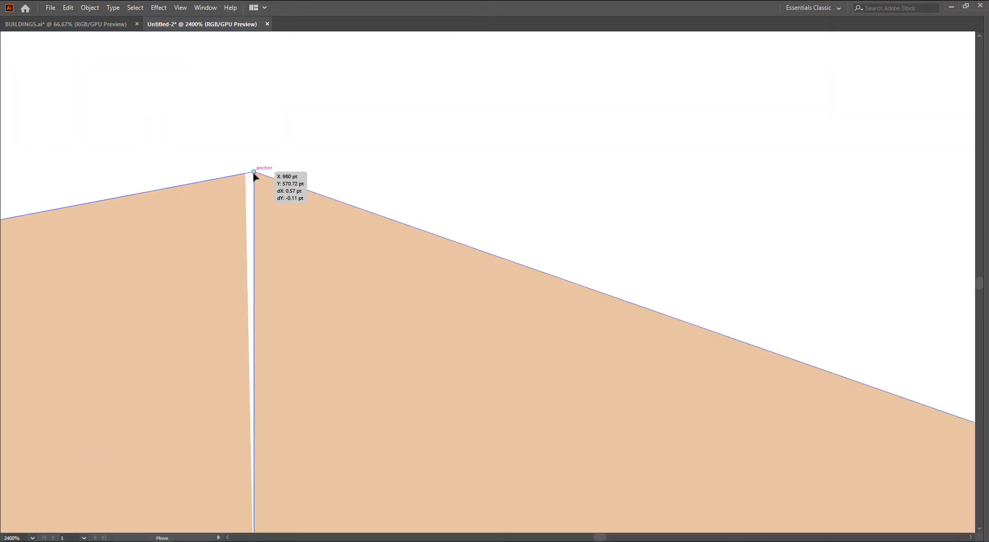
scroll(309, 356, down, 5)
scroll(396, 296, down, 3)
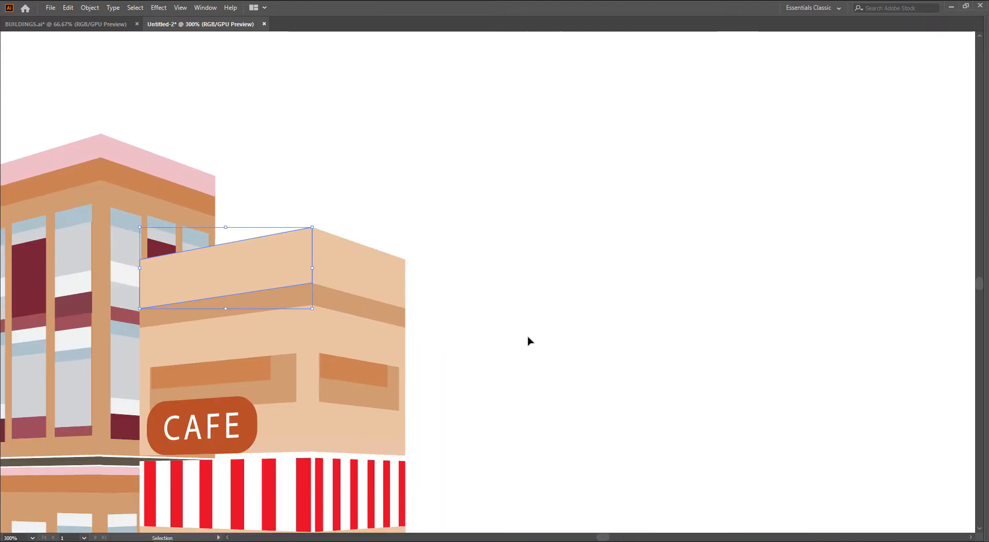
scroll(528, 361, down, 1)
drag(528, 395, 504, 289)
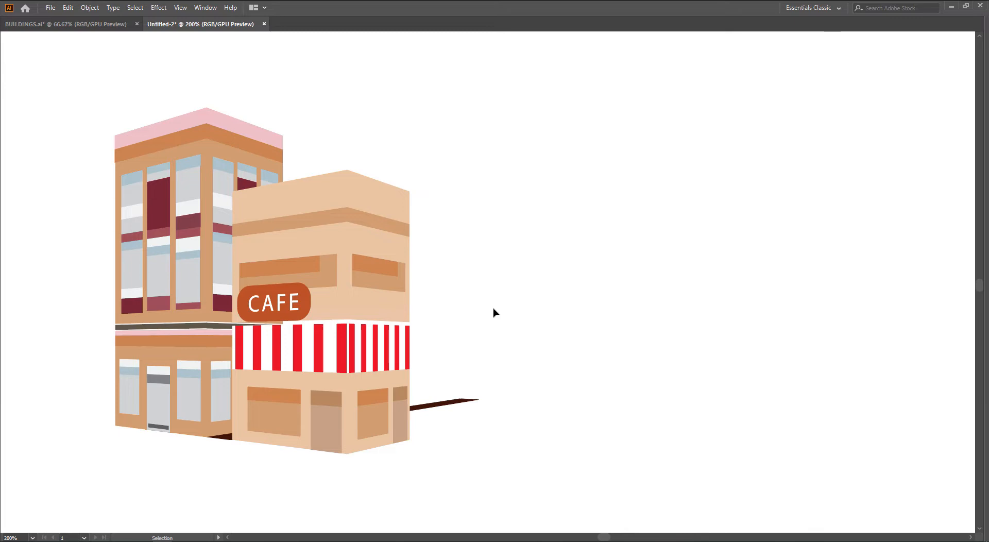
Darken the fill of the right cafe facade's uppermost strip by lowering its brightness, and move the symbol library clear of the artwork.
key(a)
click(376, 207)
scroll(379, 207, up, 1)
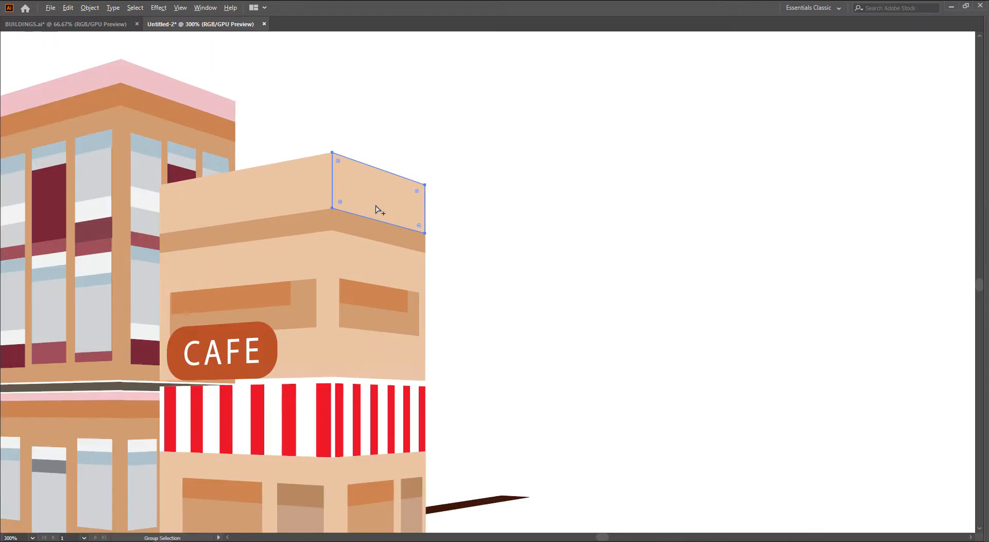
drag(390, 215, 394, 175)
key(Tab)
drag(413, 212, 551, 182)
double_click(32, 319)
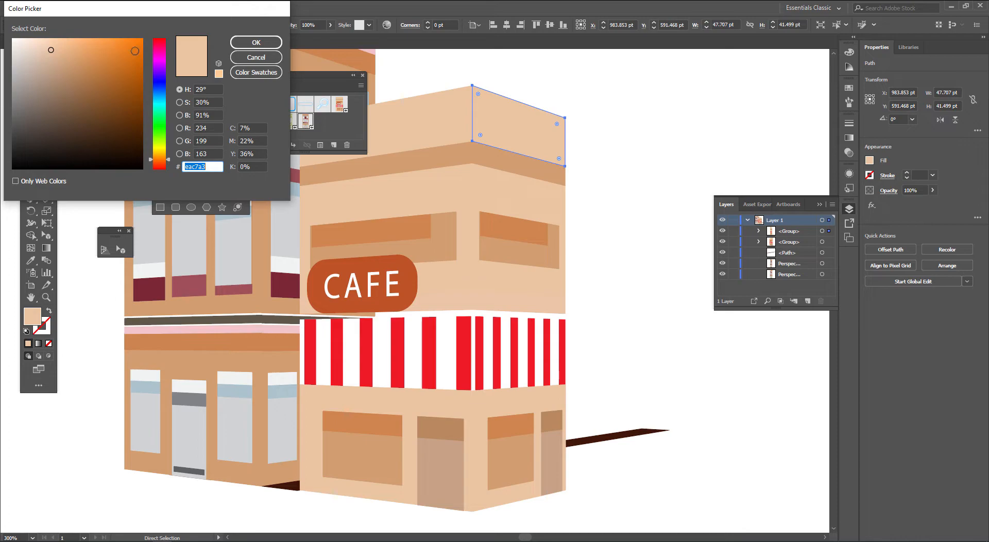
click(180, 102)
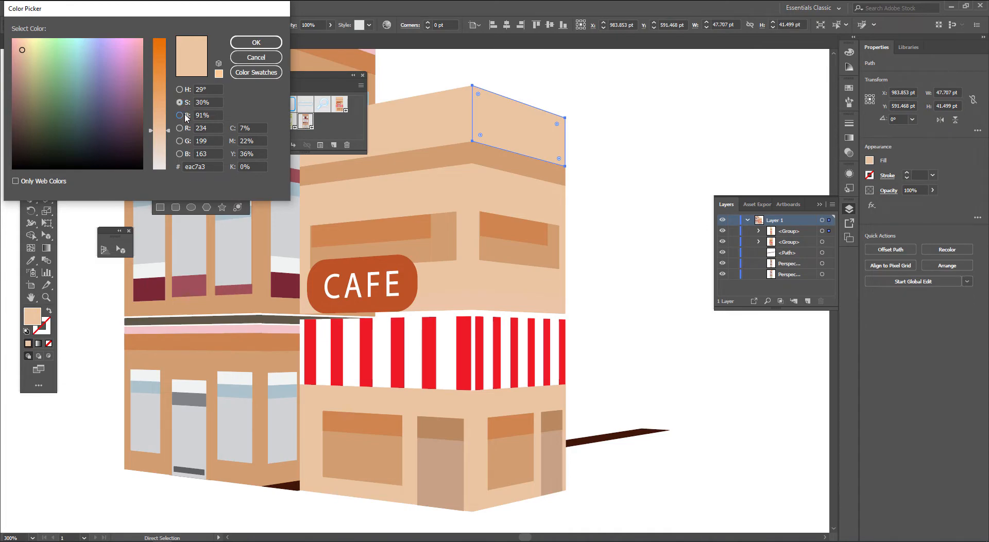
click(180, 115)
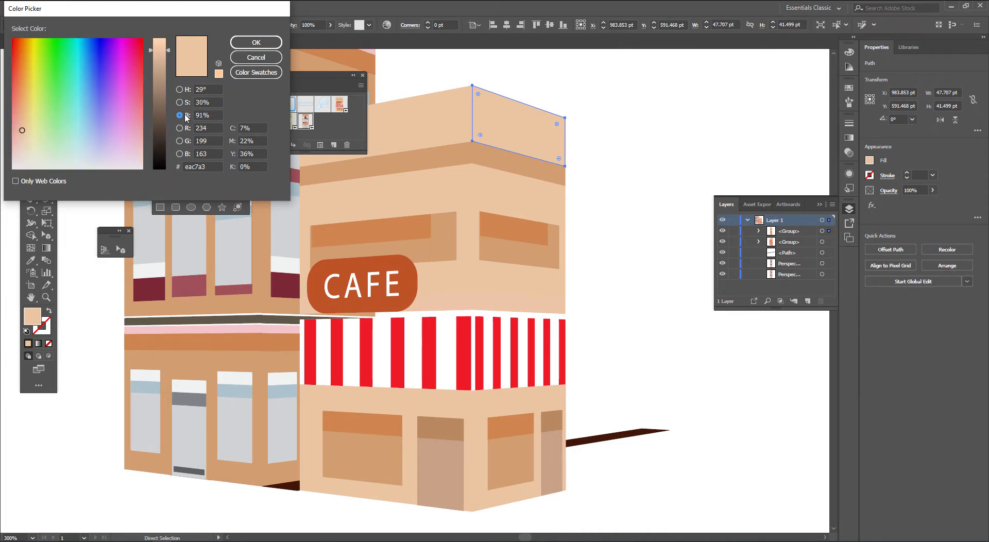
drag(168, 50, 169, 69)
click(251, 45)
click(643, 105)
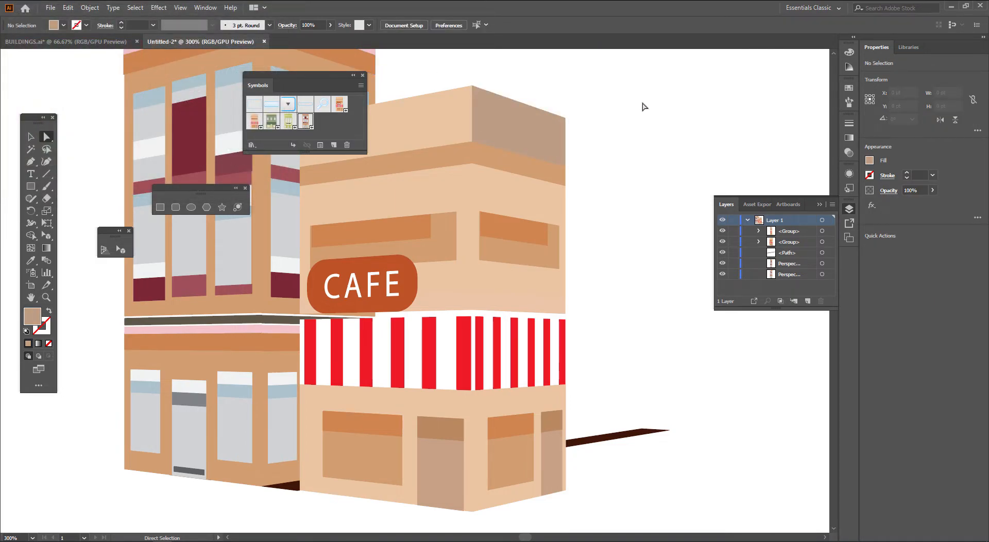
drag(307, 82, 697, 78)
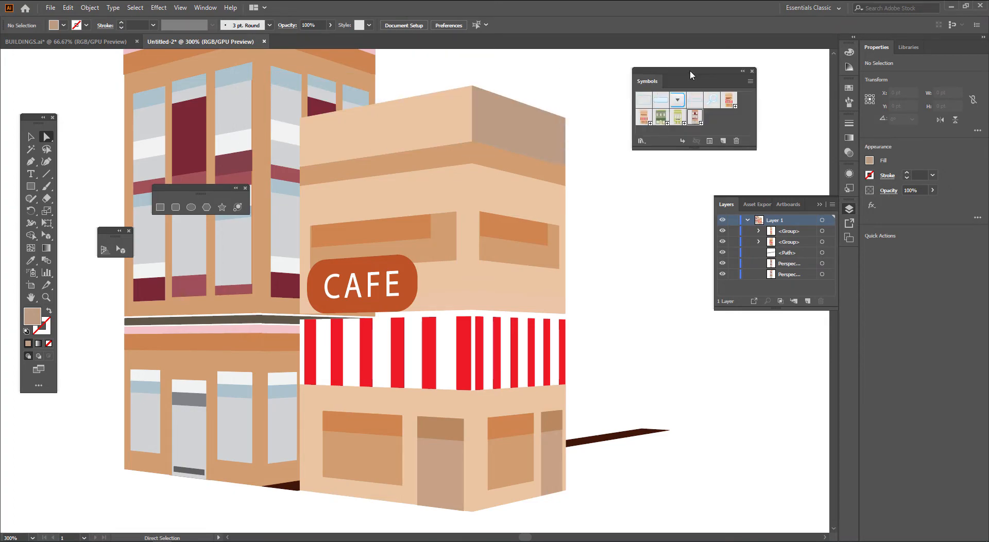
Darken the tan band on the right cafe facade by lowering its fill brightness.
click(499, 165)
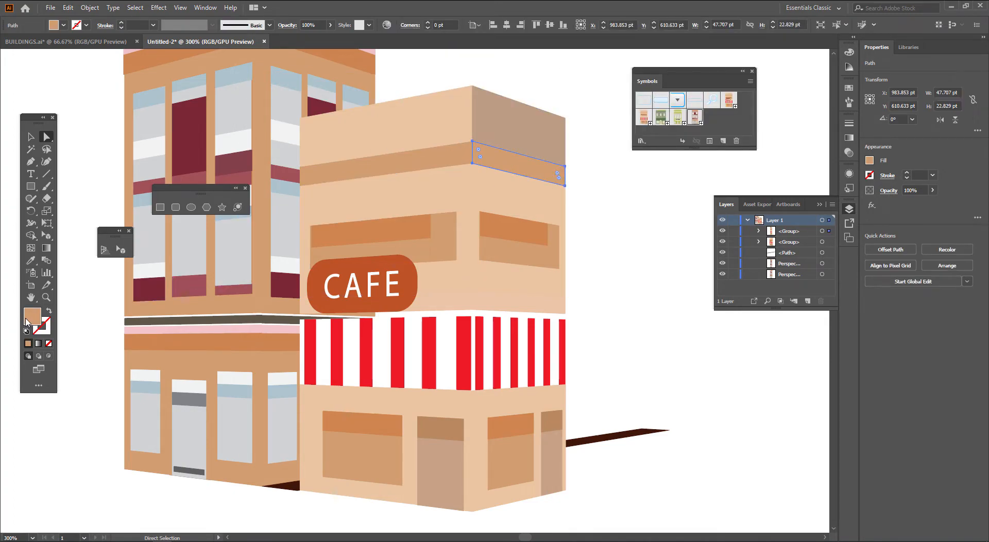
double_click(27, 320)
drag(168, 64, 170, 80)
click(248, 45)
click(625, 213)
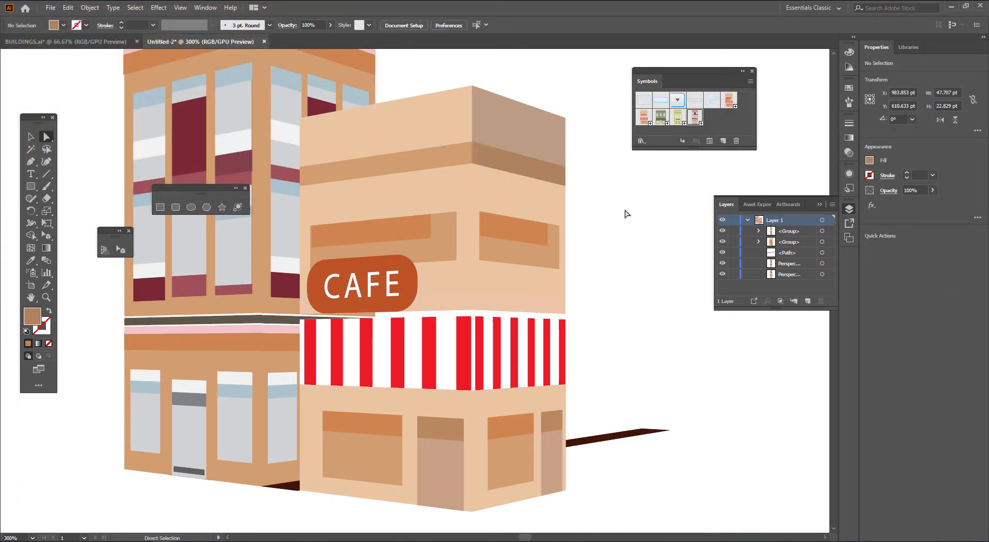
Darken the wall section around the right cafe facade's upper window by lowering its fill brightness.
click(503, 213)
double_click(38, 318)
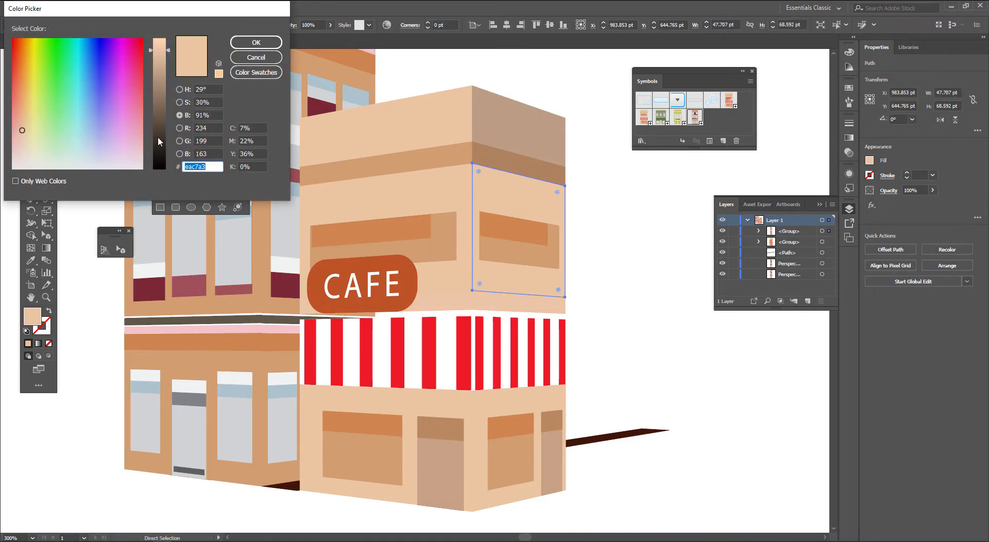
click(164, 76)
click(257, 42)
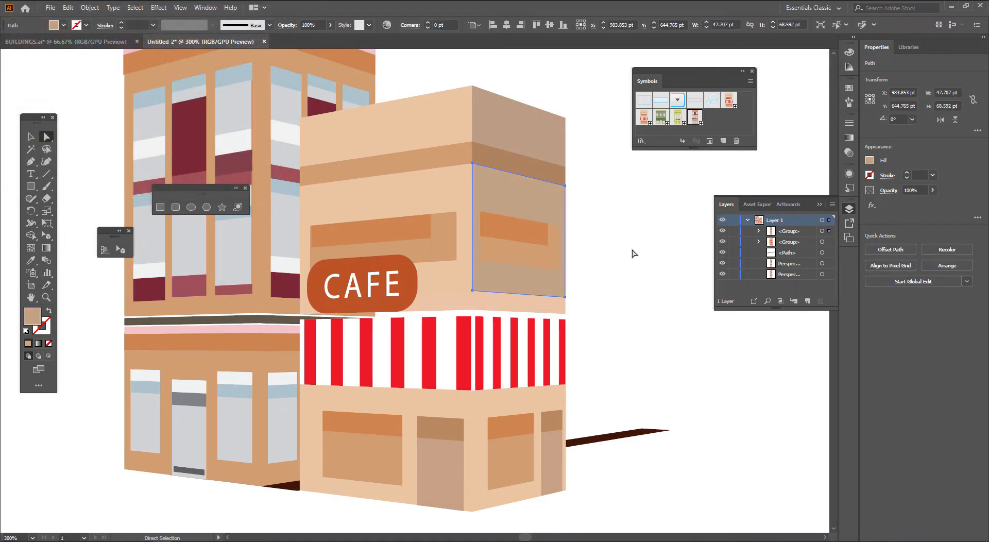
click(633, 252)
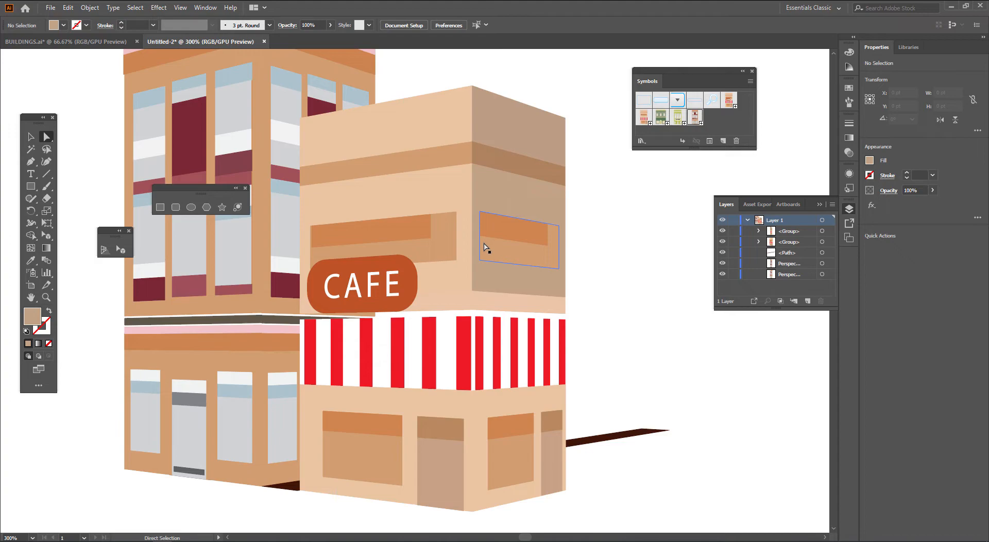
Undo the brightness changes made to the right cafe facade's strip, band and wall.
key(ctrl+z)
key(ctrl+z)
key(ctrl+z)
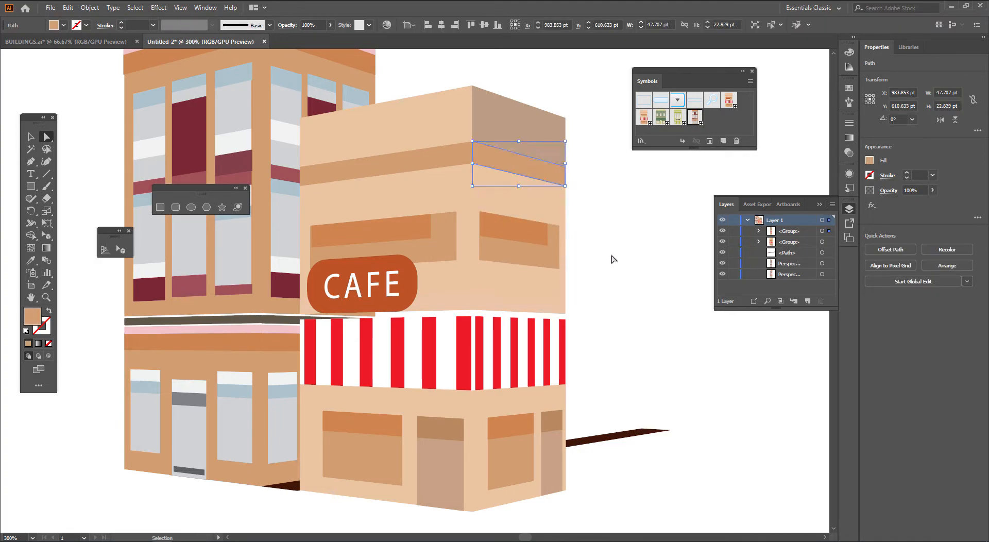
click(613, 259)
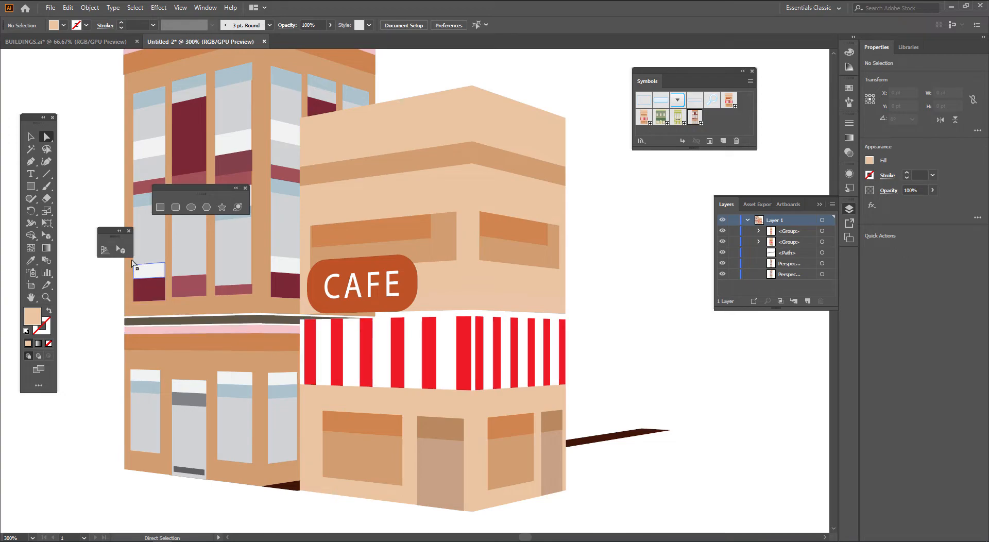
Draw a square about 16 pt wide beside the cafe and fill it with black.
click(161, 207)
drag(631, 247, 599, 278)
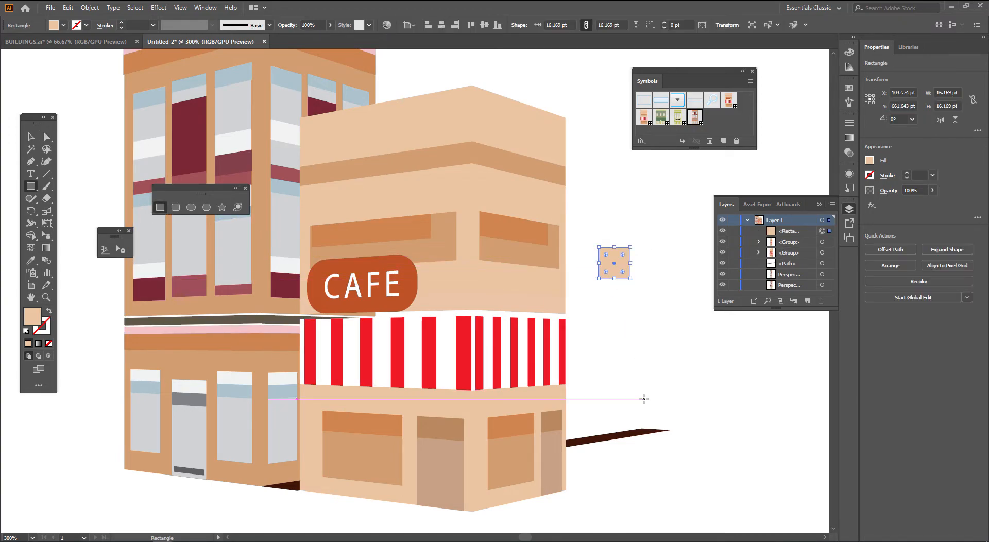
double_click(31, 315)
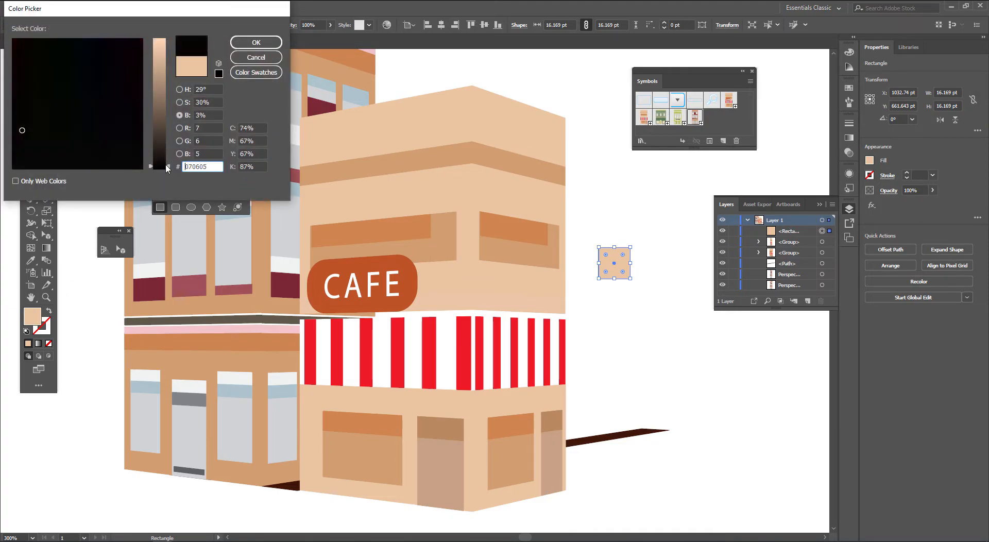
click(256, 42)
Move the black square's four corner points onto the corners of the cafe's right facade so it covers the whole side.
key(a)
drag(602, 315, 505, 345)
click(555, 282)
drag(534, 278, 468, 147)
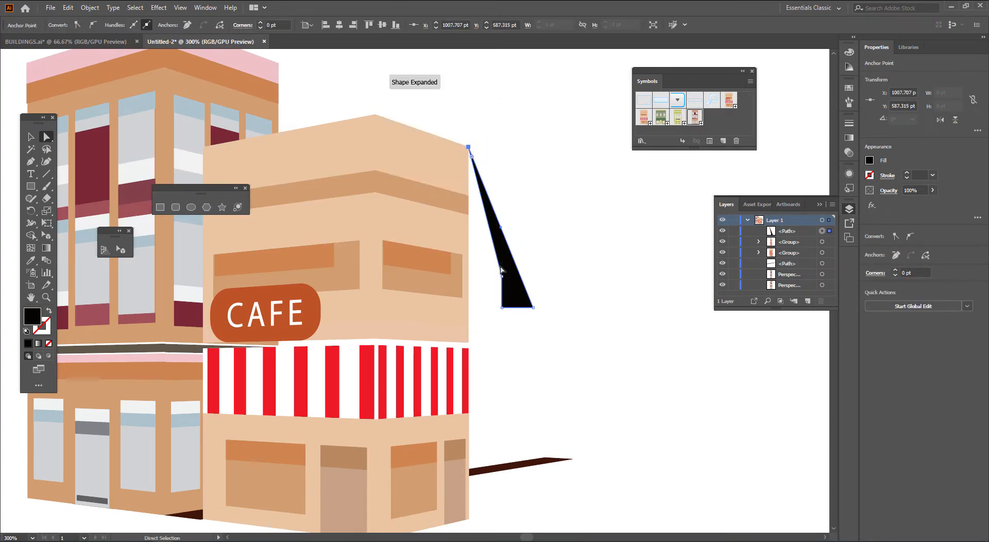
drag(502, 277, 376, 123)
scroll(448, 210, down, 3)
drag(505, 215, 379, 447)
drag(537, 212, 472, 425)
click(548, 416)
drag(602, 249, 617, 363)
Set the opacity of the black shape over the cafe's right facade to 10%.
key(v)
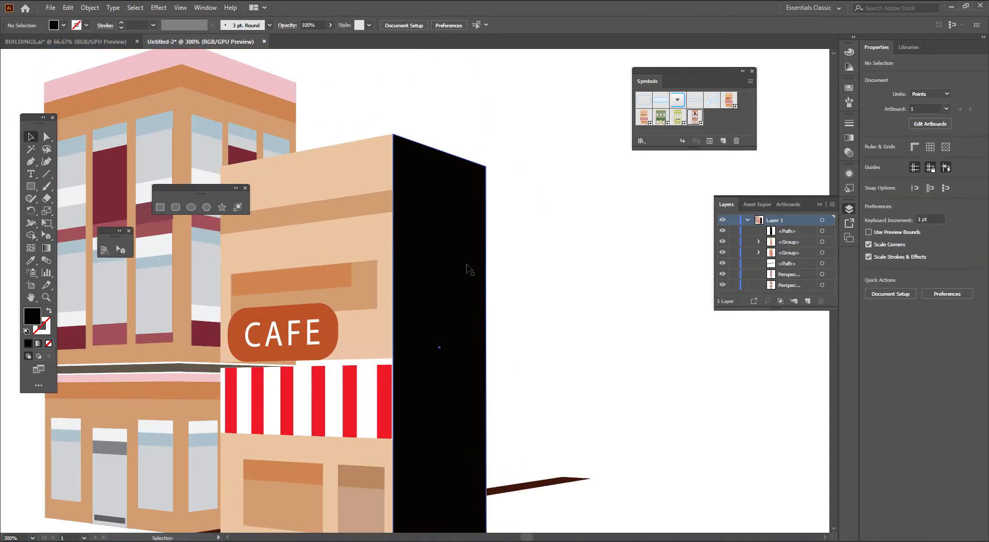
click(470, 265)
drag(470, 266, 483, 221)
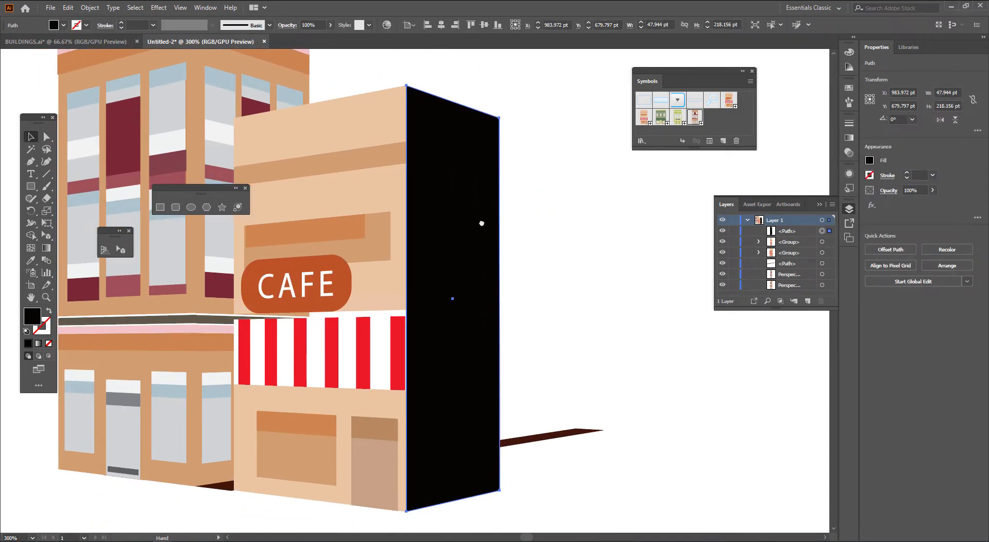
double_click(307, 25)
text(10)
key(Tab)
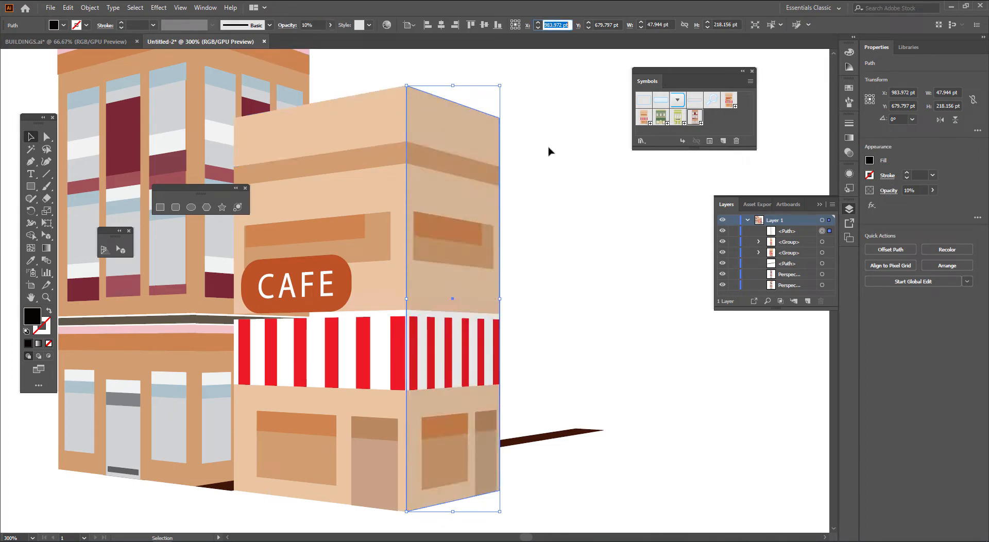
click(560, 179)
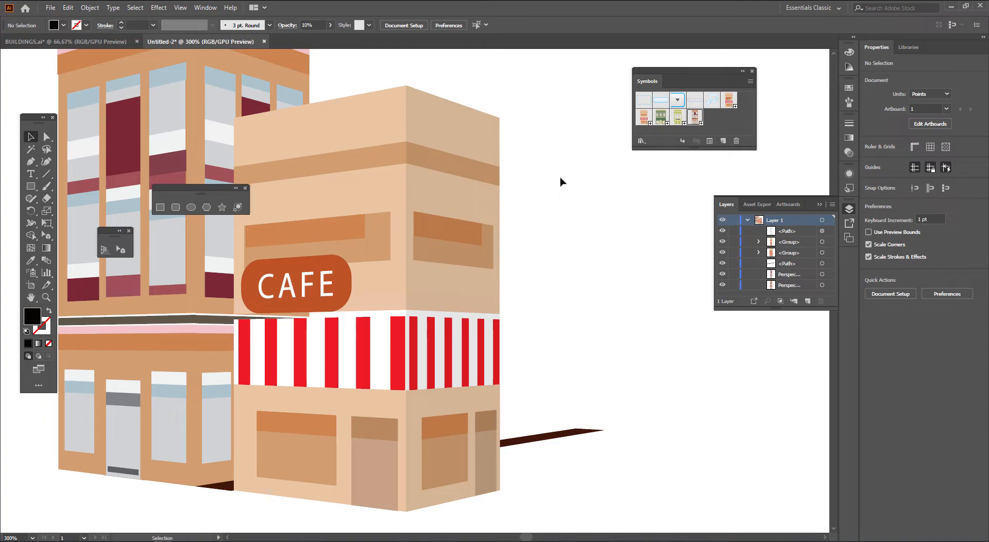
Shift the shading overlay partly off the cafe's right facade for comparison, and undo the move.
drag(481, 195, 563, 215)
click(587, 247)
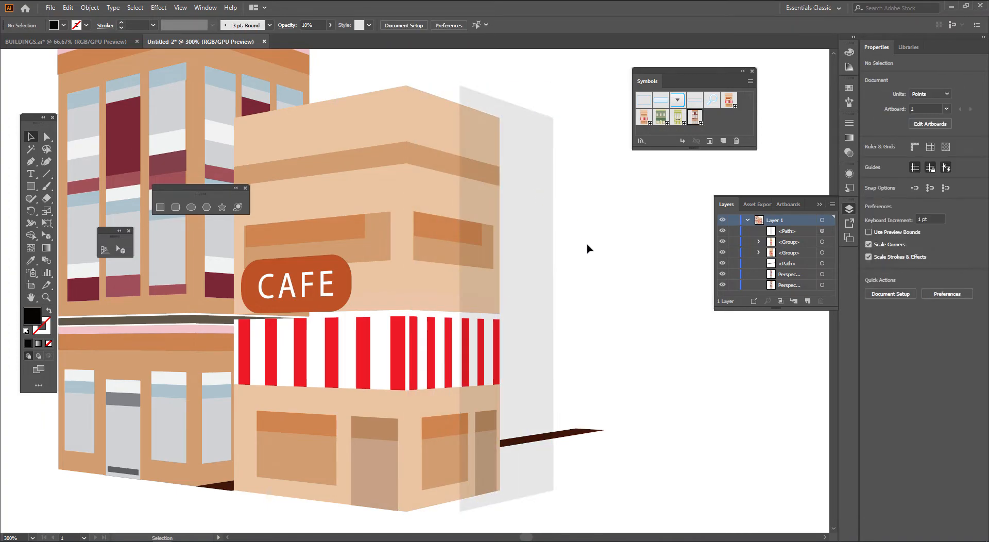
key(ctrl+z)
drag(587, 249, 634, 253)
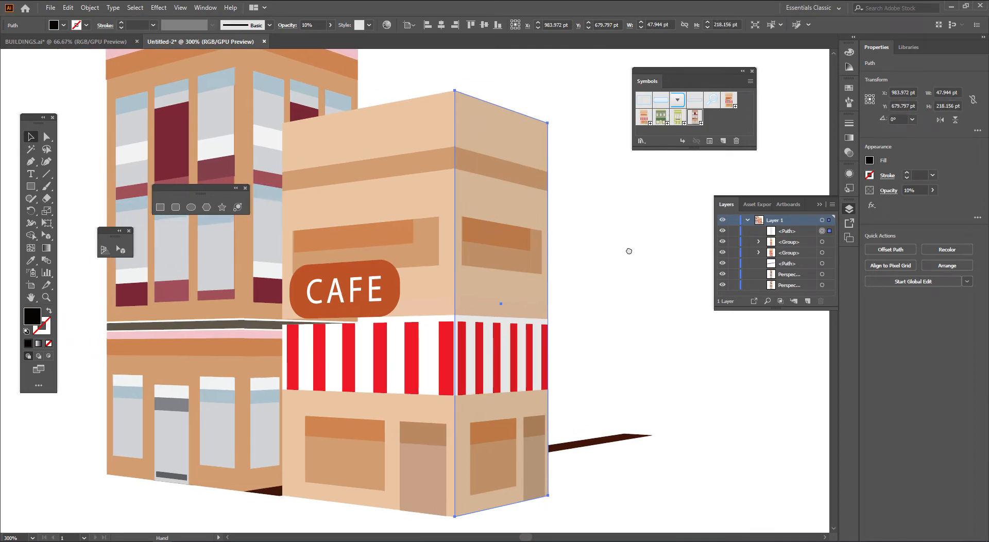
Move the floating shape tools and perspective tools clear of the buildings.
drag(205, 200, 52, 510)
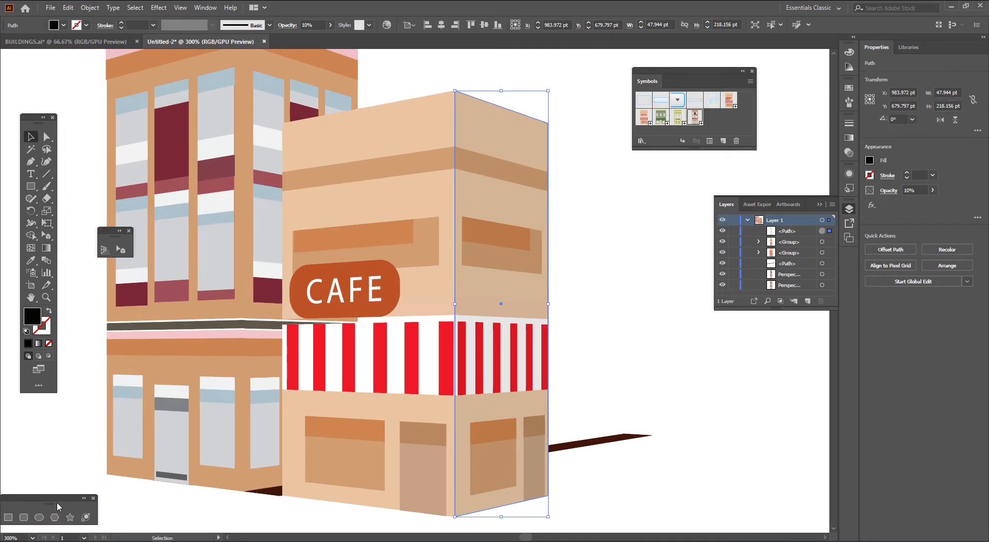
drag(113, 242, 34, 456)
click(55, 437)
drag(80, 402, 124, 406)
drag(350, 75, 369, 181)
scroll(367, 134, down, 1)
key(v)
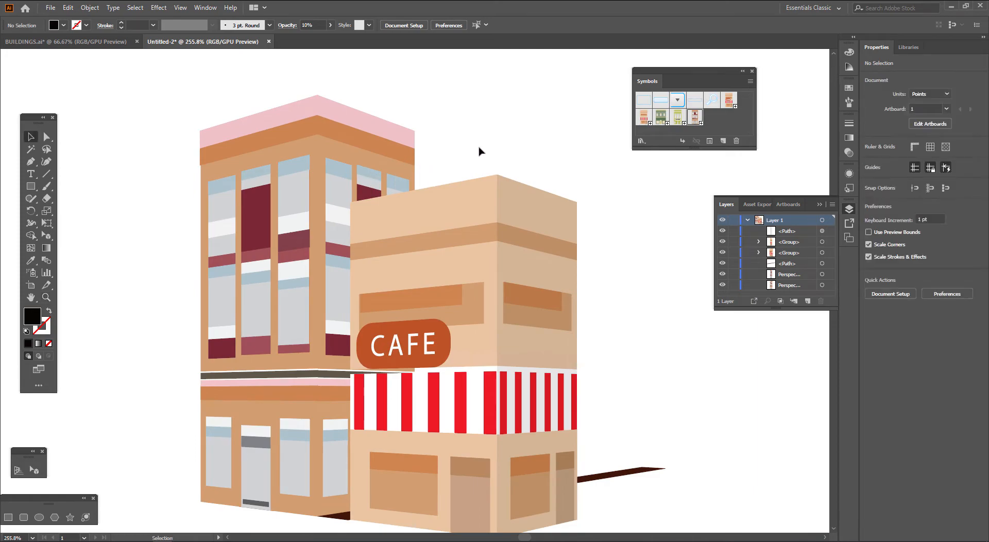
Duplicate the shading overlay onto the taller building's right facade and fit its upper corner points to the facade's top corners.
click(533, 214)
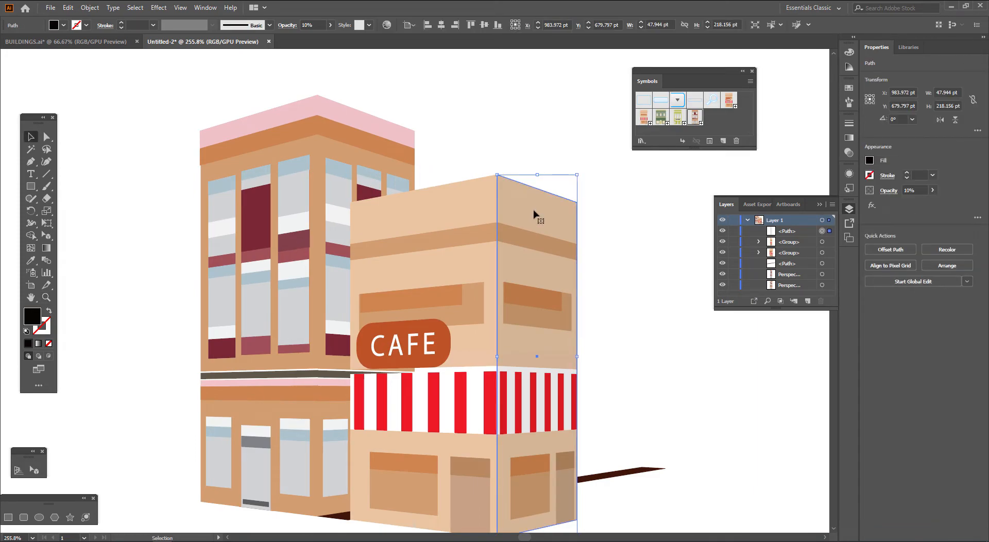
drag(534, 214, 413, 130)
key(a)
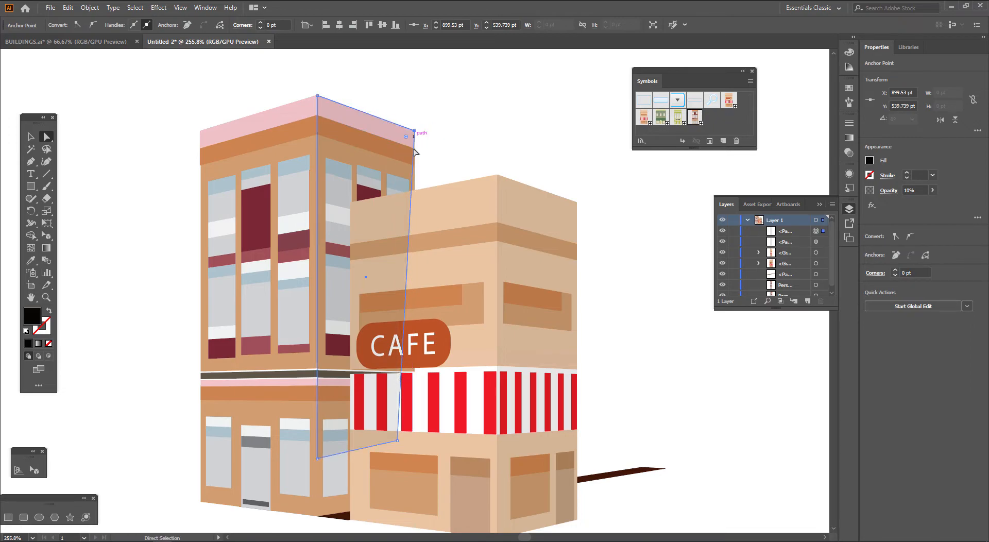
Move the copied overlay's lower corner points onto the taller building's base corners, using outline view to locate the hidden corner.
scroll(364, 146, down, 5)
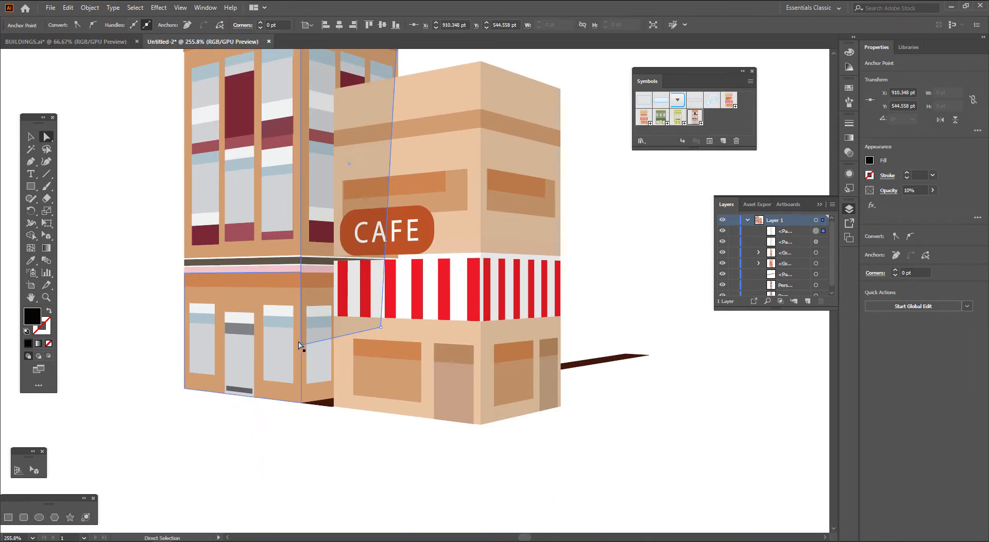
drag(302, 349, 302, 403)
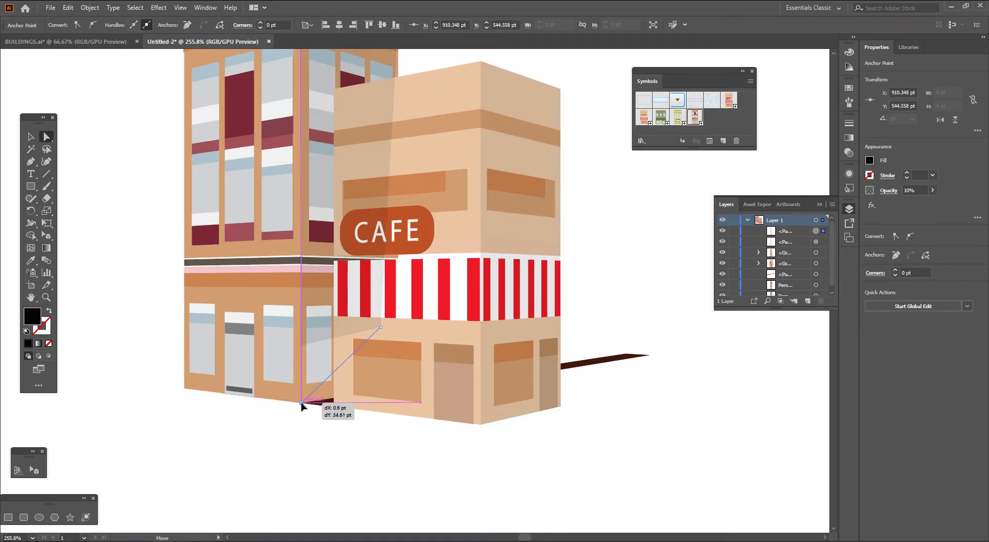
key(ctrl)
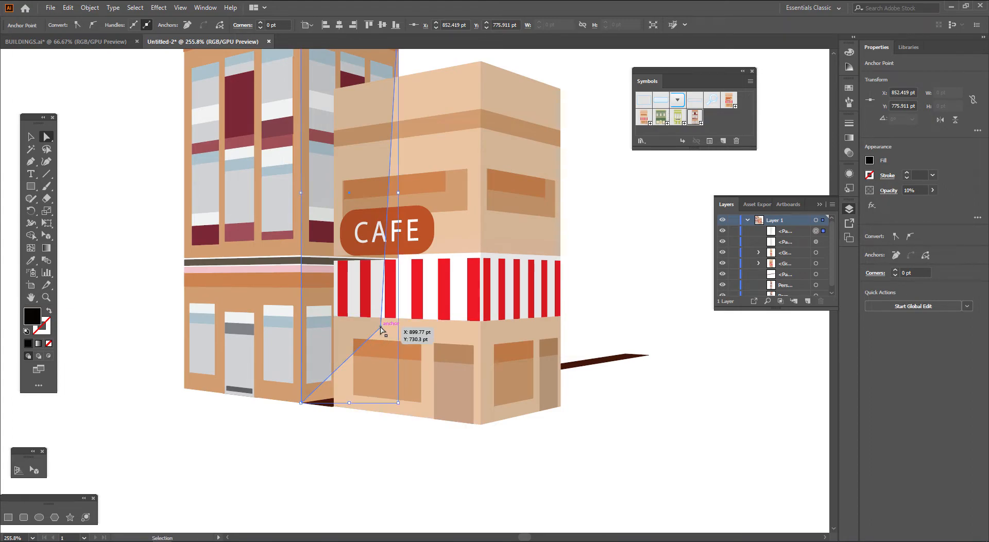
key(ctrl+y)
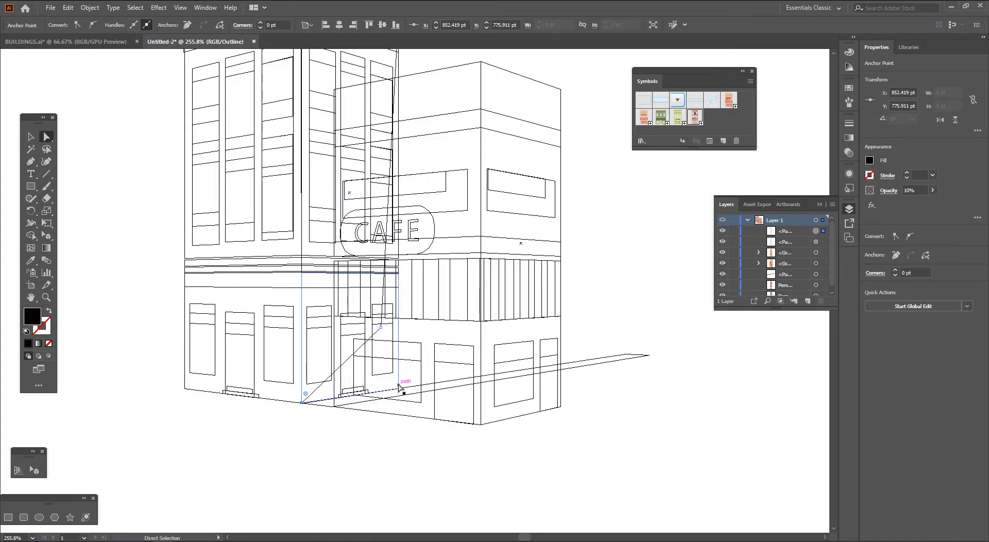
mouse_move(399, 384)
mouse_down()
mouse_move(379, 325)
mouse_move(399, 390)
mouse_up()
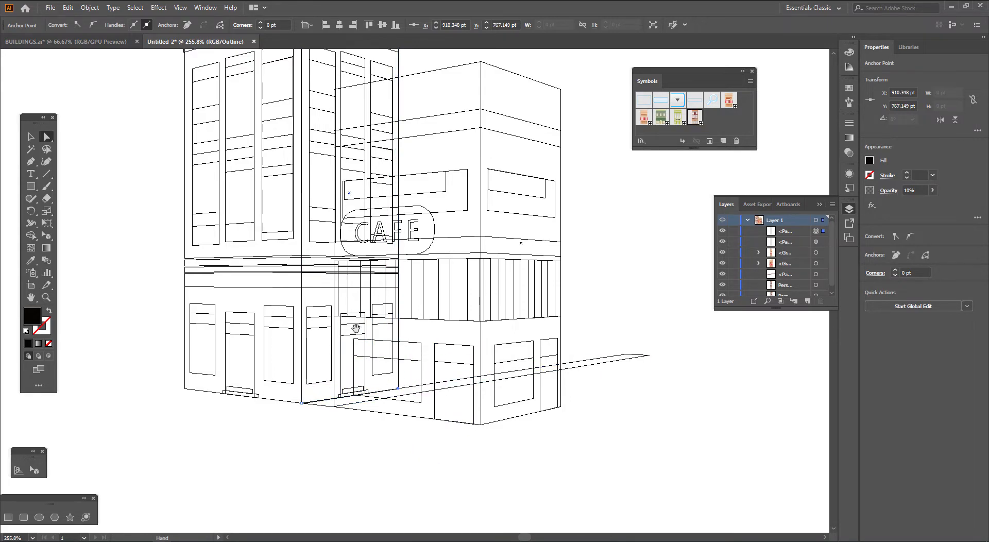
Return the artwork to full-colour preview and deselect the taller building's shading overlay.
drag(354, 329, 373, 418)
click(375, 419)
key(ctrl+y)
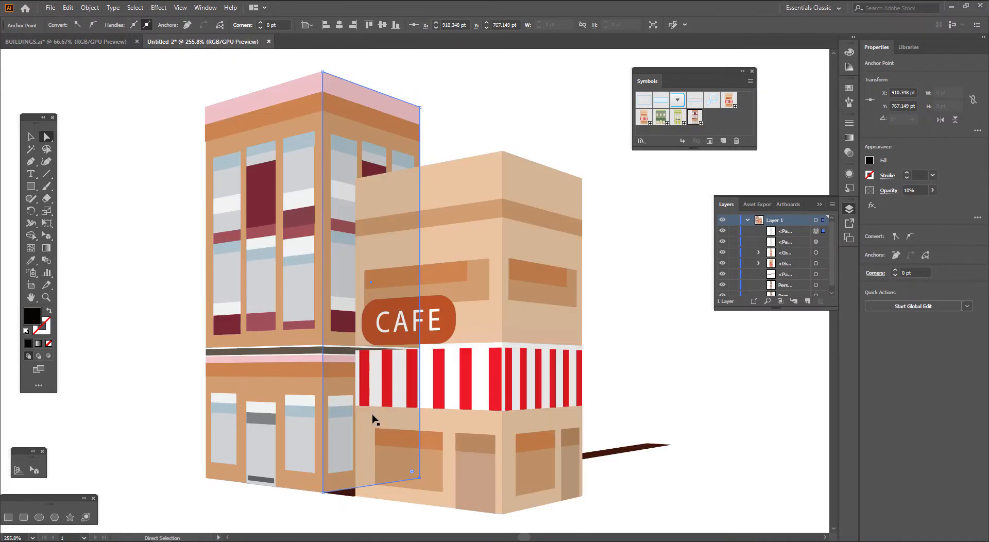
key(v)
click(92, 169)
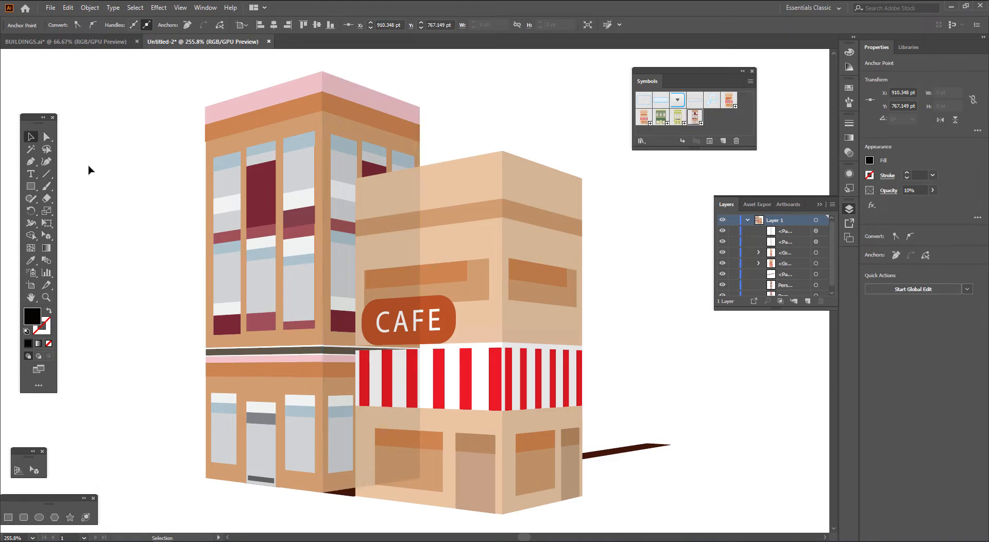
Bring the cafe's facades together with their shading overlay in front of the taller building's overlay.
click(411, 233)
shift+click(515, 187)
right_click(543, 215)
mouse_move(625, 336)
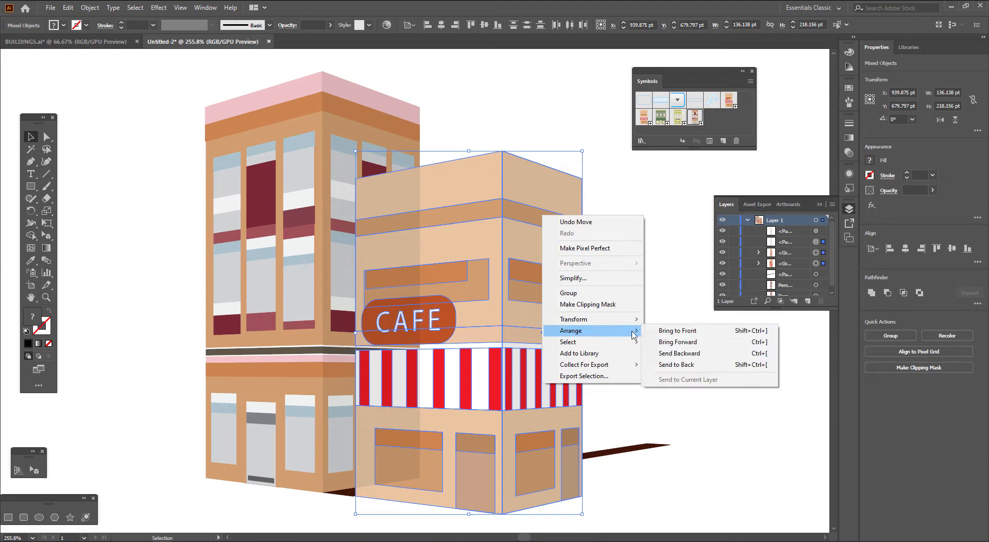
click(670, 331)
click(680, 342)
drag(683, 368, 652, 364)
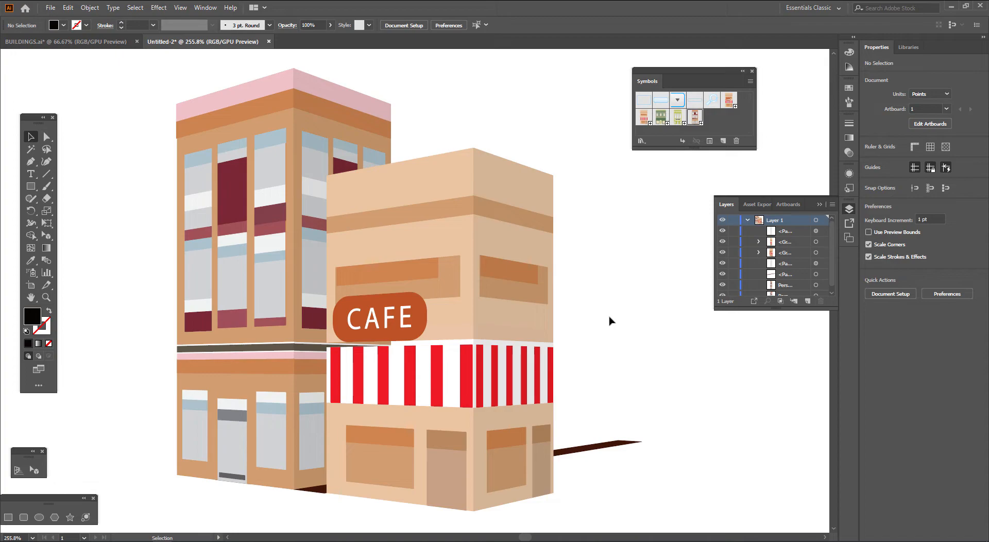
Draw a narrow upright black rectangle about 14 × 148 pt beside the buildings and give it an 8-pixel Gaussian Blur.
click(30, 186)
drag(96, 164, 120, 411)
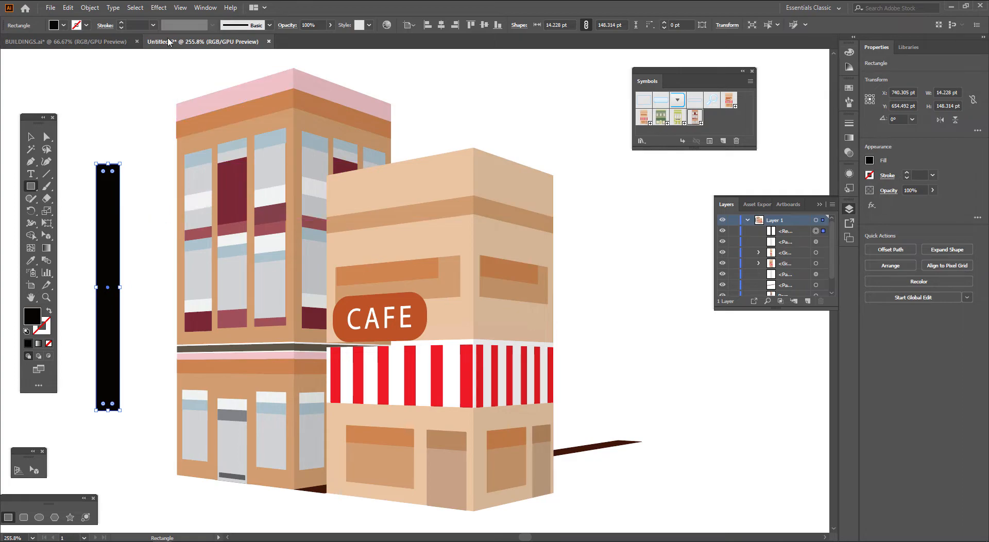
click(160, 8)
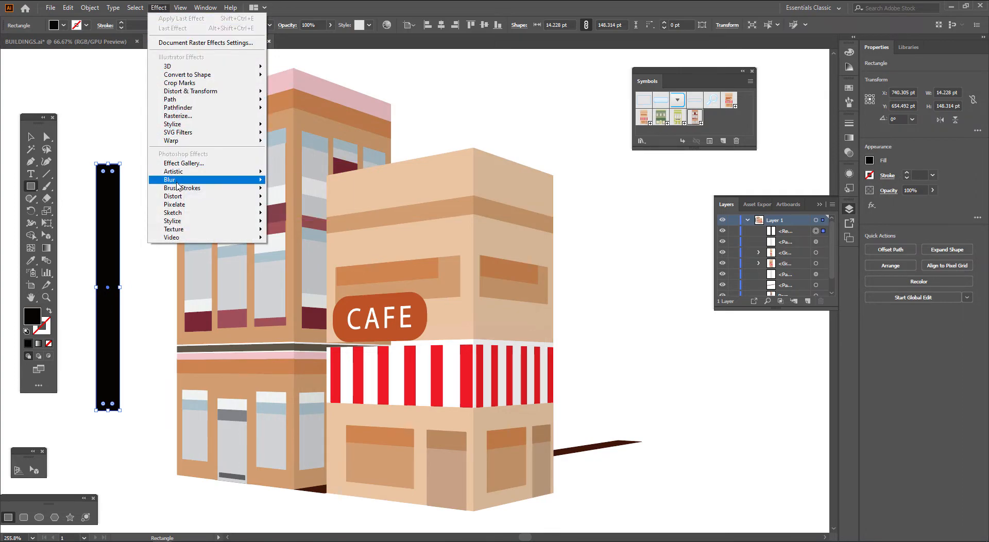
mouse_move(178, 185)
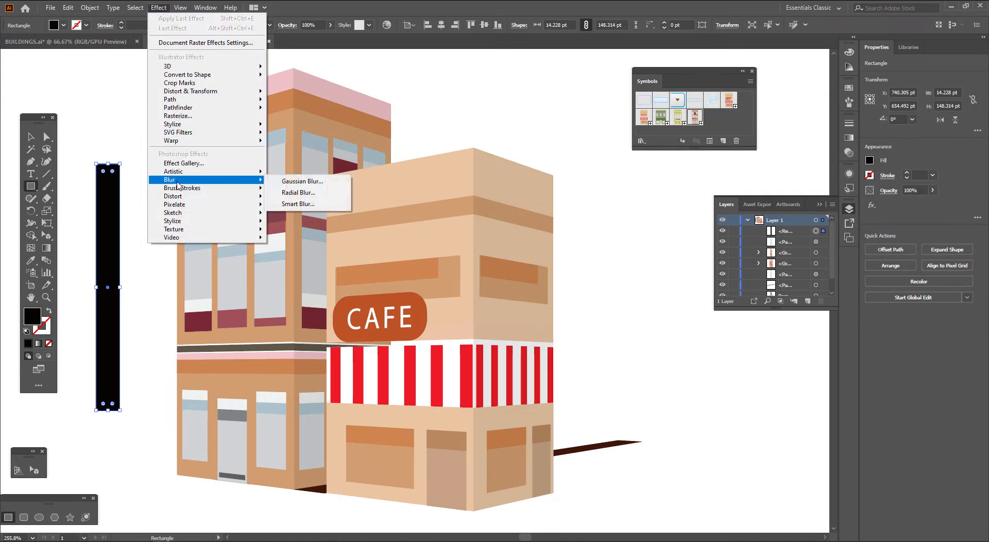
click(302, 181)
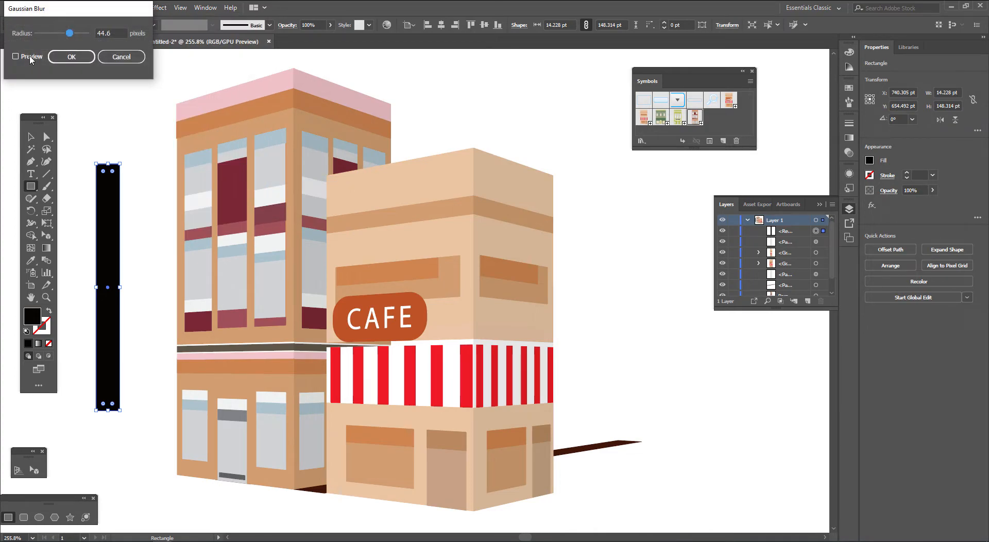
click(16, 56)
drag(69, 33, 56, 35)
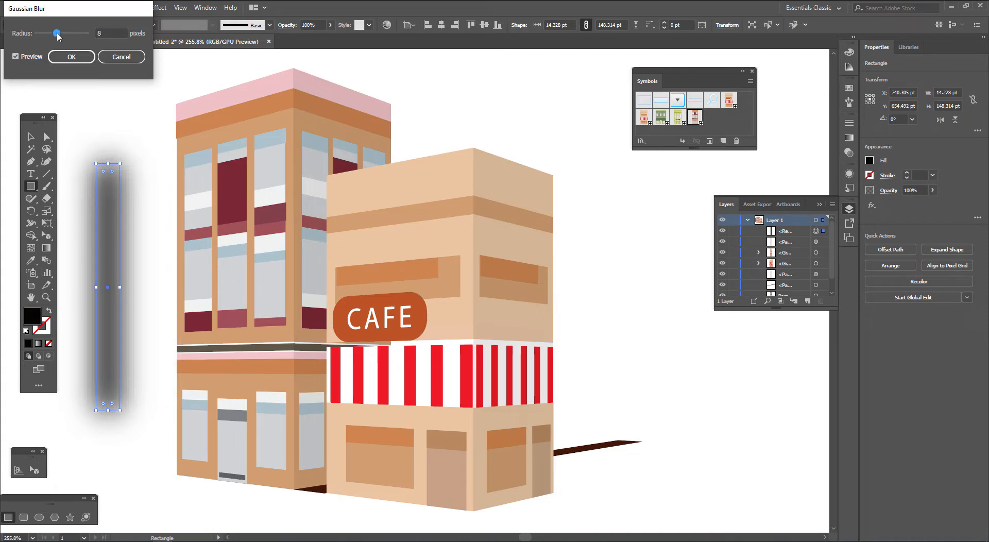
click(75, 56)
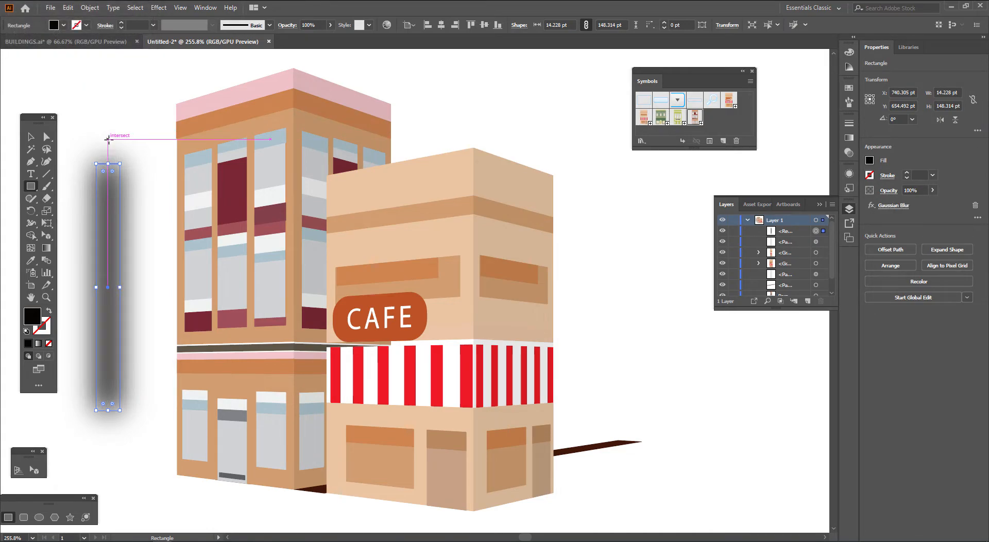
Move the blurred rectangle onto the cafe's edge beside the taller building and bring the cafe in front of it.
key(v)
drag(115, 206, 365, 206)
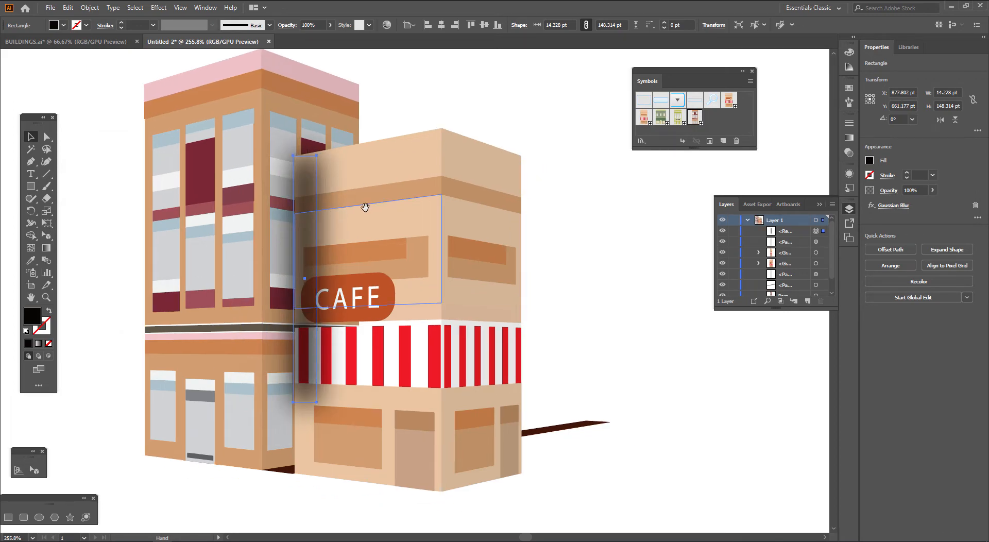
drag(483, 96, 423, 161)
right_click(423, 162)
mouse_move(467, 278)
click(603, 277)
click(608, 280)
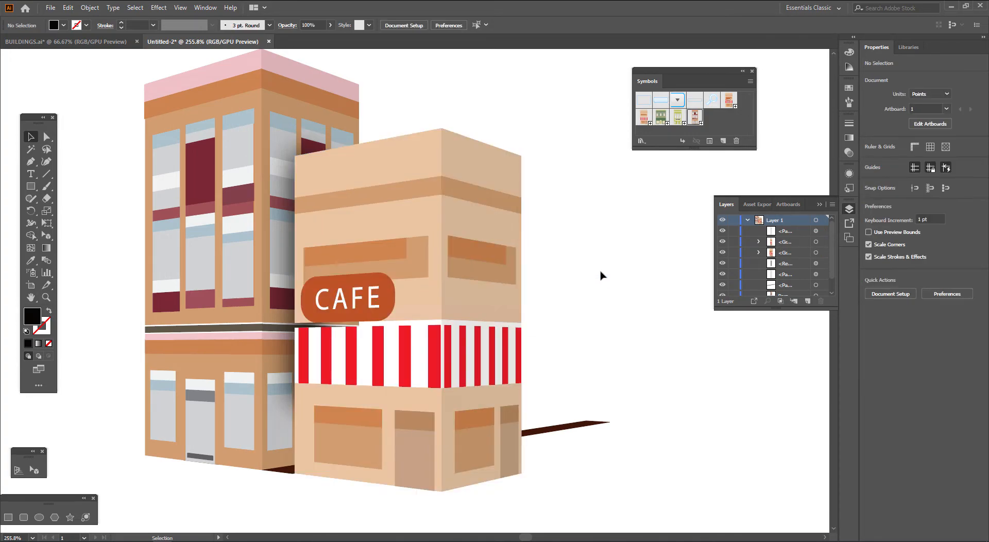
Nudge the blurred shadow 3 pt further behind the cafe and stretch it down to the cafe's base, about 190 pt tall.
click(293, 236)
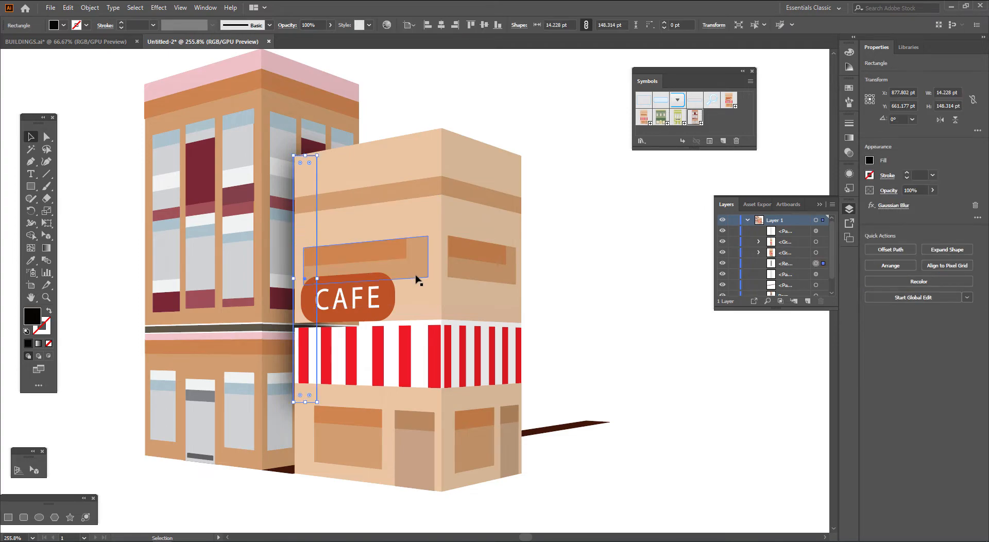
key(Right)
key(Right)
key(Right)
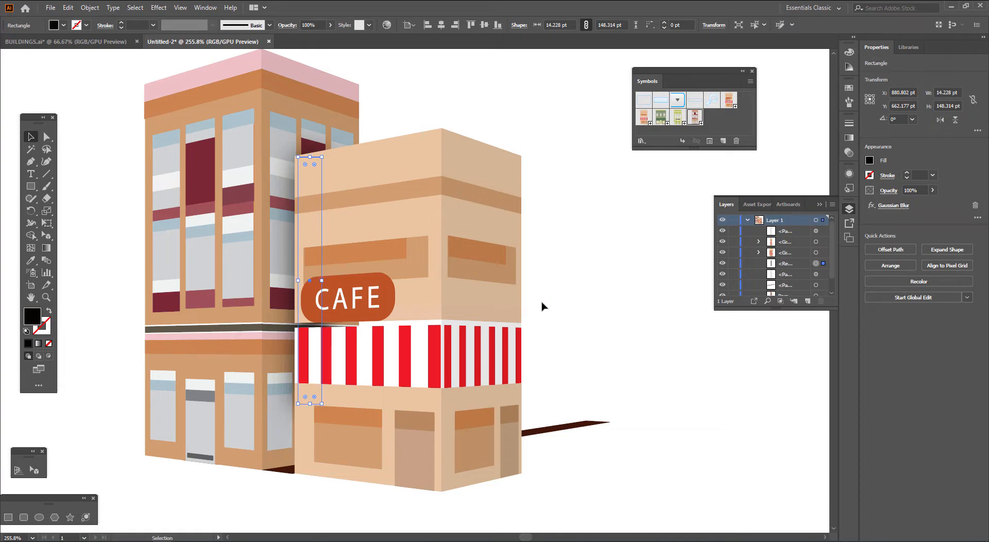
drag(310, 404, 311, 473)
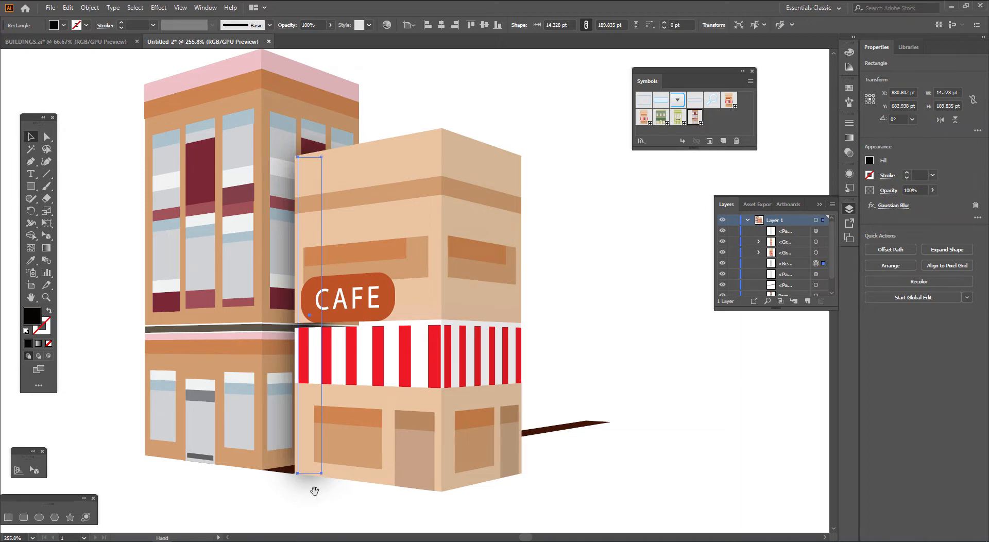
drag(314, 490, 316, 489)
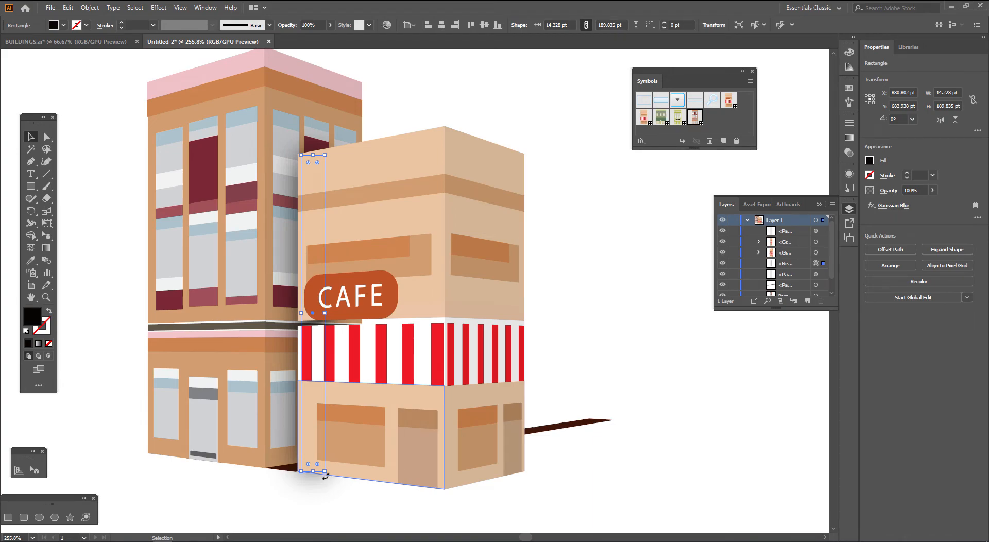
scroll(323, 475, left, 1)
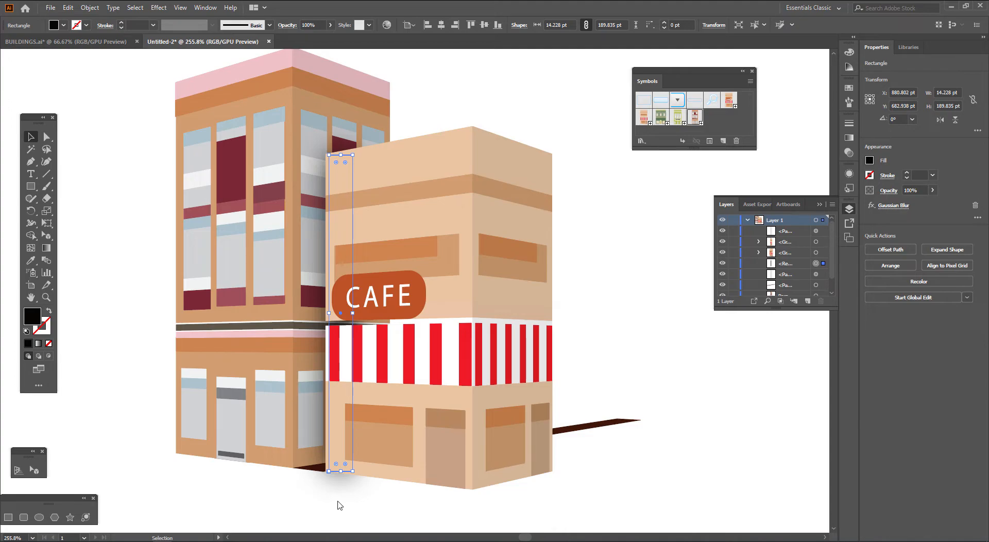
click(366, 510)
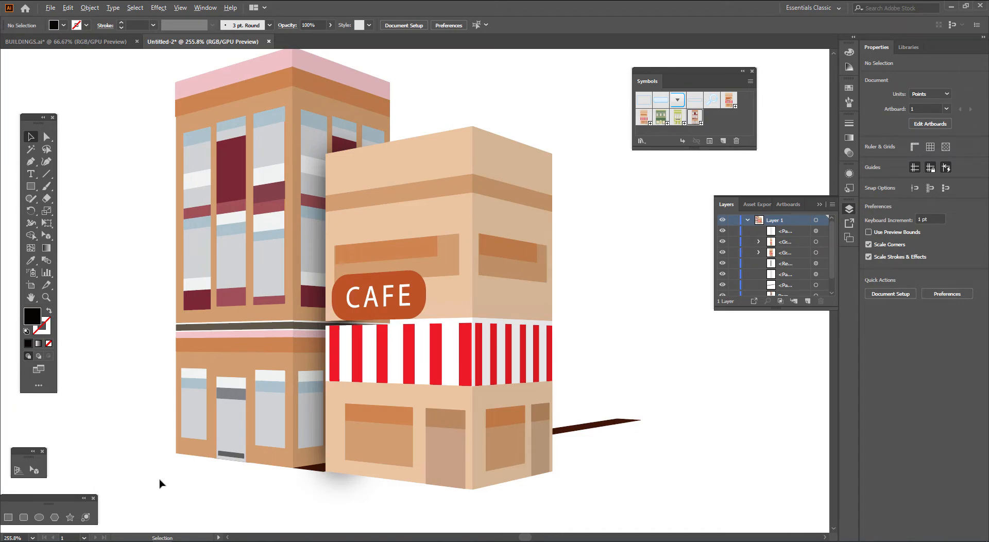
Show the perspective grid and draw a ground-plane road rectangle from the cafe's front corner along the street facades, about 471 × 130 pt overall.
key(ctrl+minus)
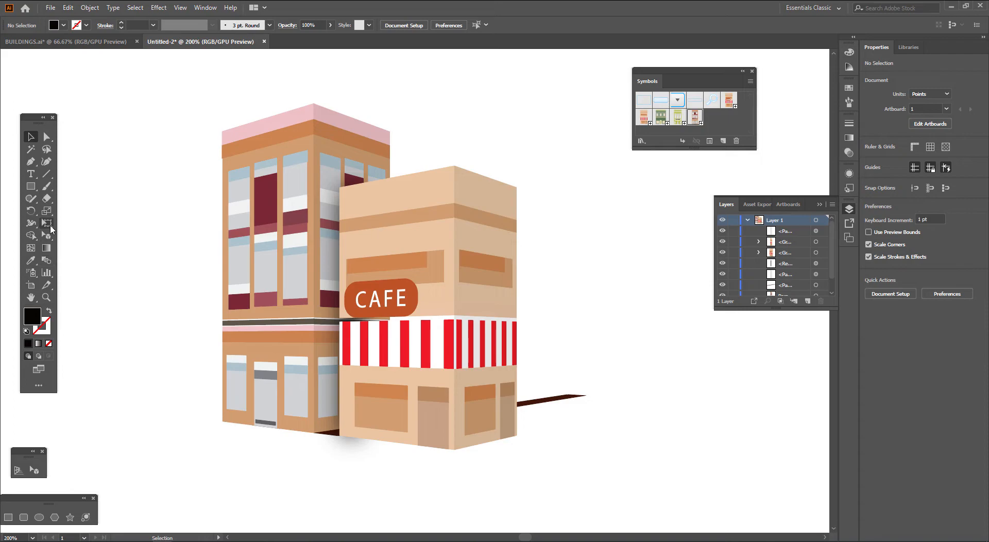
click(17, 470)
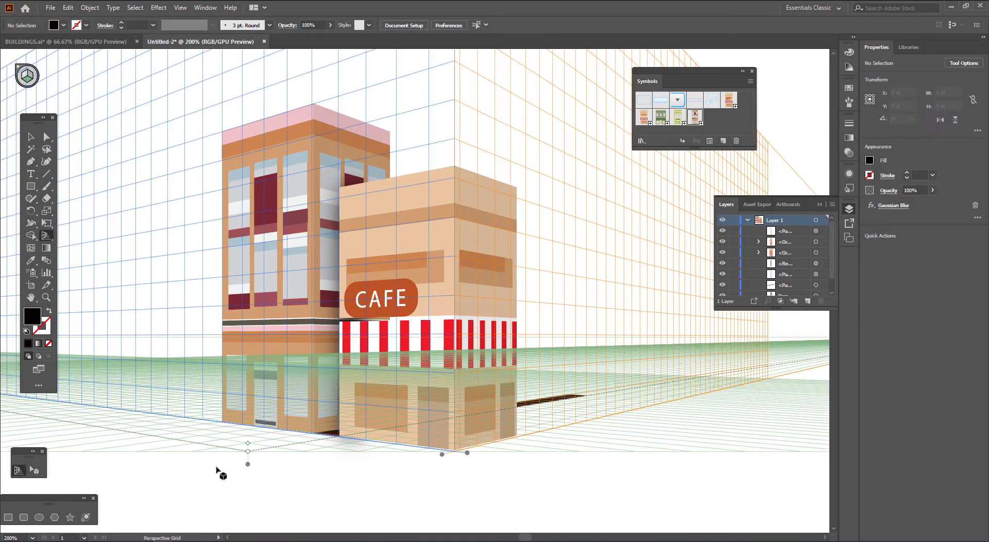
drag(292, 456, 335, 418)
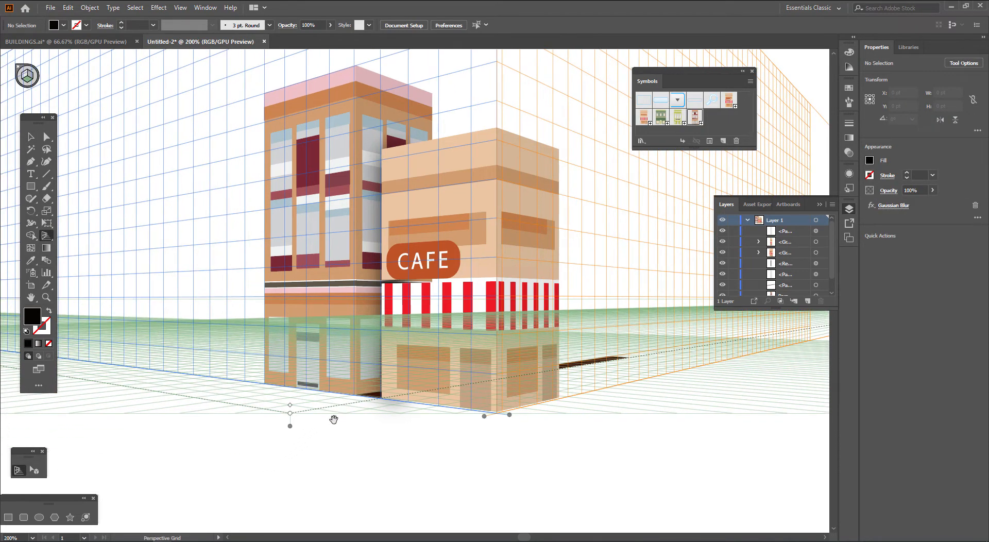
click(35, 189)
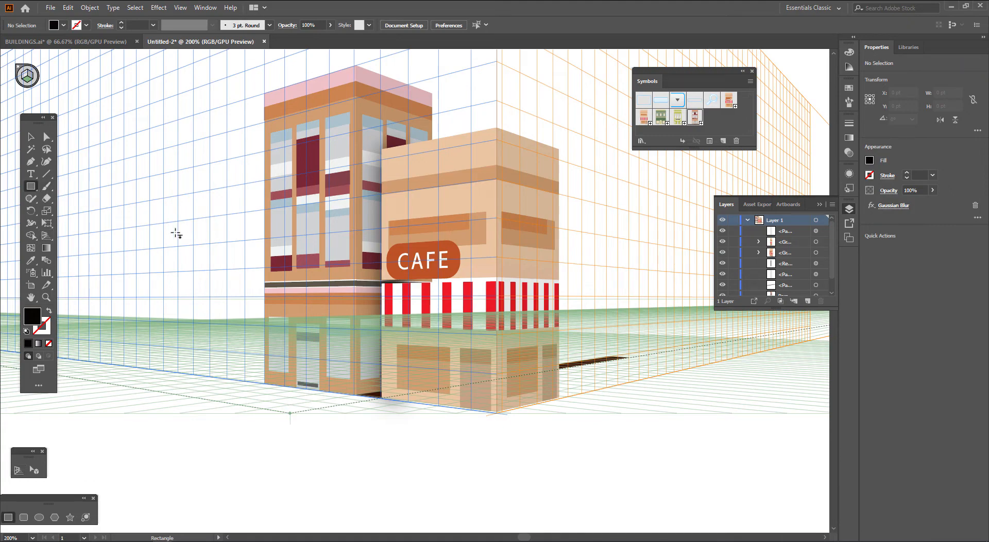
drag(495, 415, 57, 378)
key(v)
Set the ground-plane rectangle's fill to dark grey #2d2d2d and deselect it.
double_click(33, 322)
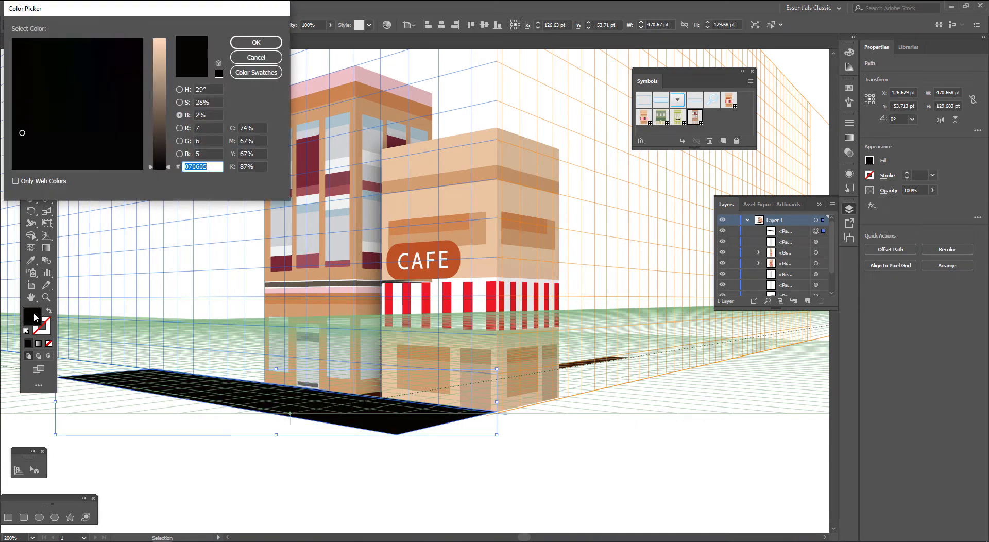
drag(166, 162, 167, 150)
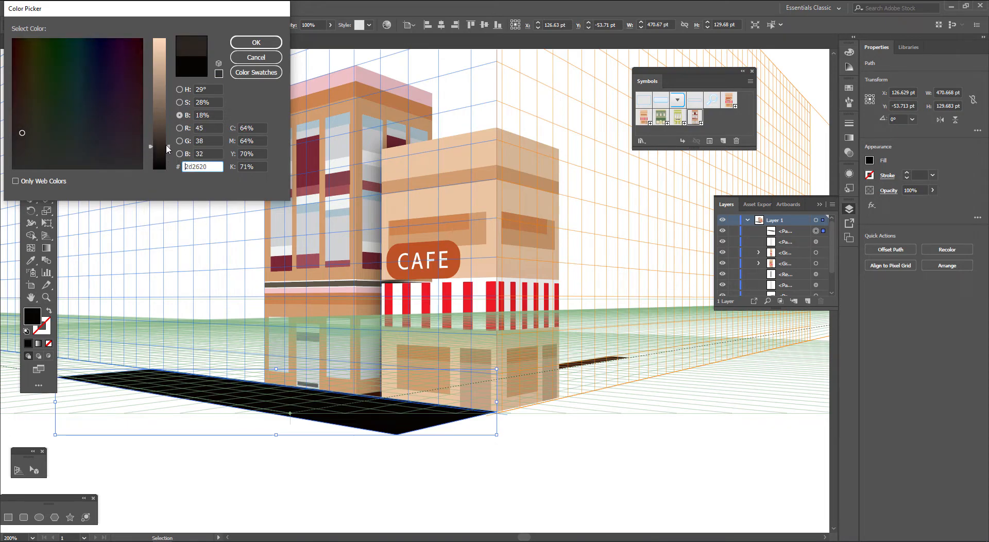
click(180, 89)
drag(41, 156, 12, 146)
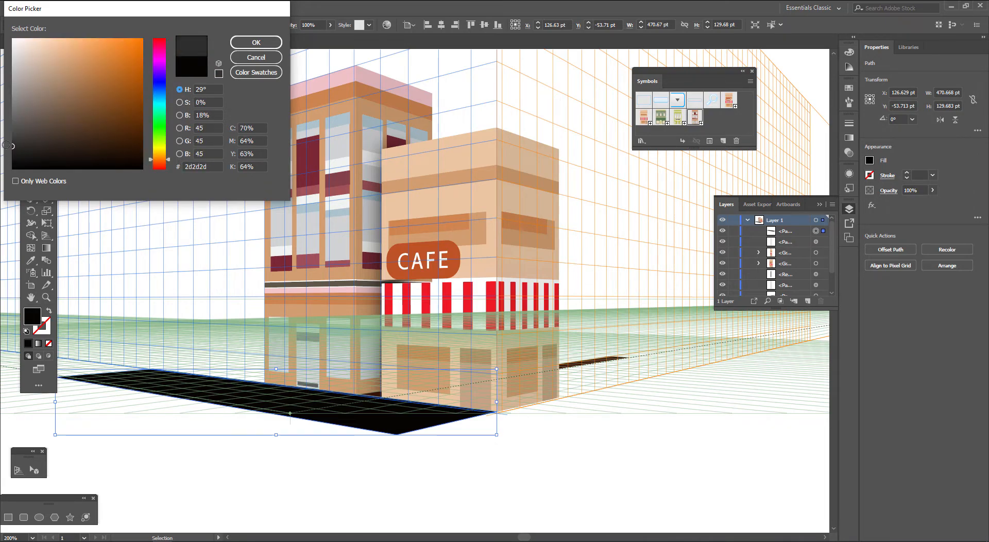
click(256, 43)
click(274, 457)
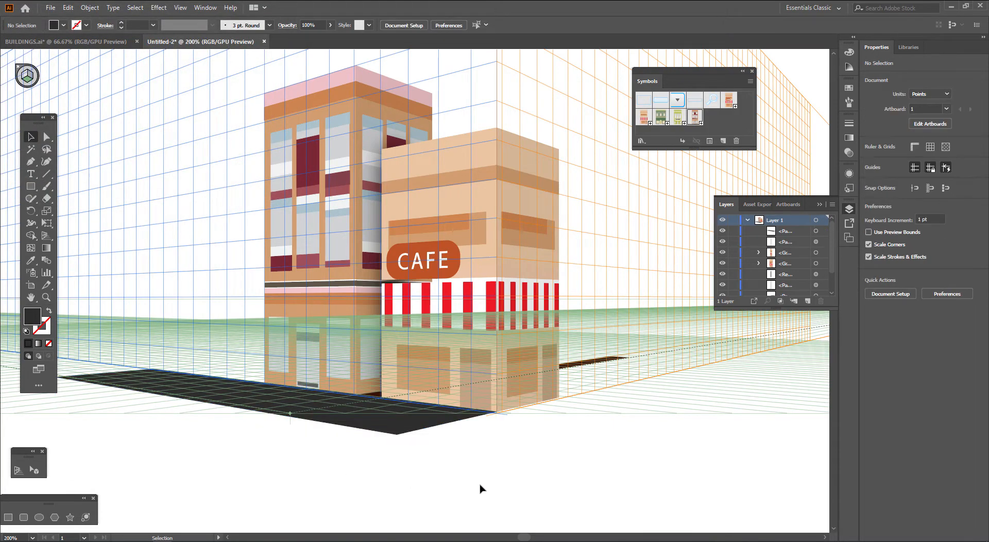
Hide the perspective grid to leave only the buildings and the road displayed.
drag(485, 484, 490, 491)
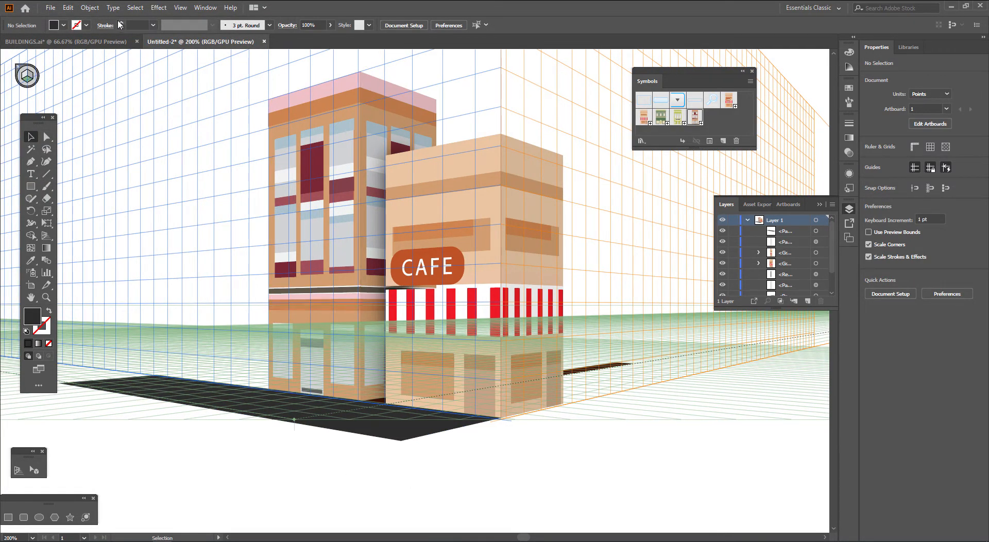
click(179, 11)
mouse_move(307, 352)
click(359, 350)
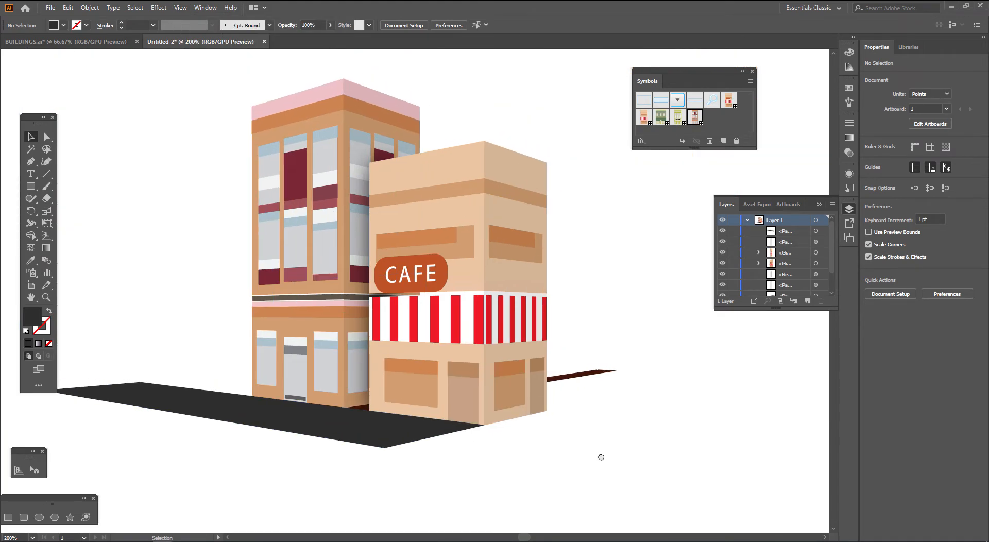
scroll(412, 449, up, 1)
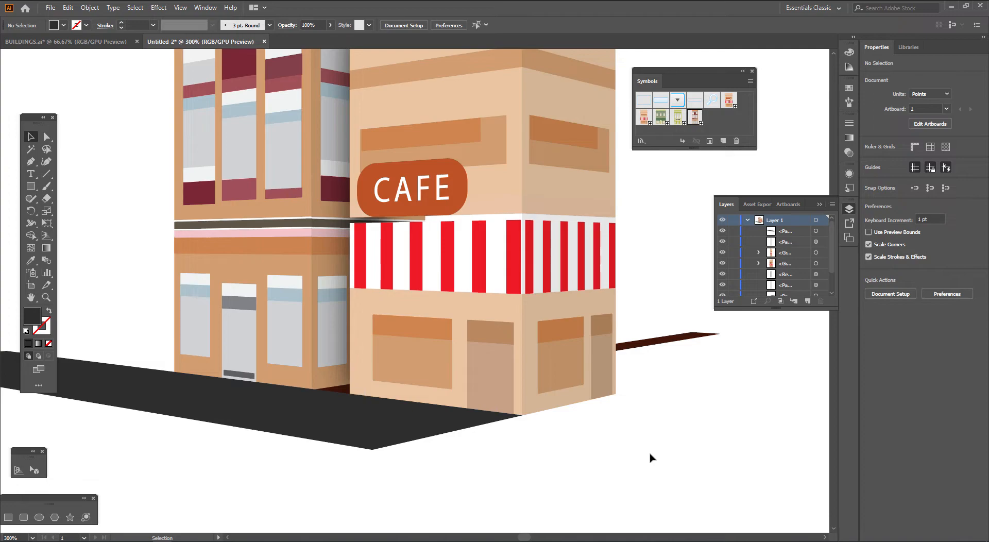
drag(519, 255, 543, 354)
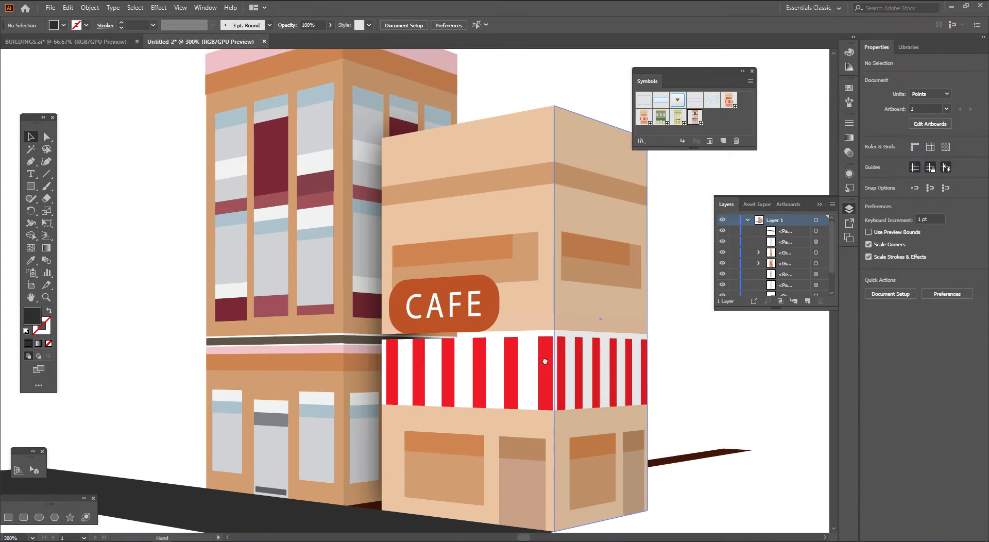
scroll(462, 333, down, 3)
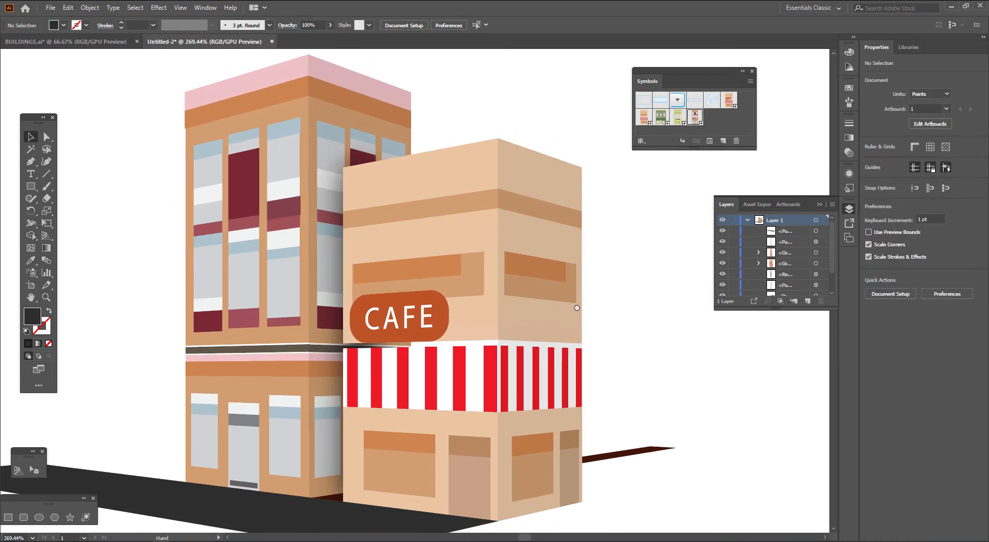
drag(571, 306, 580, 309)
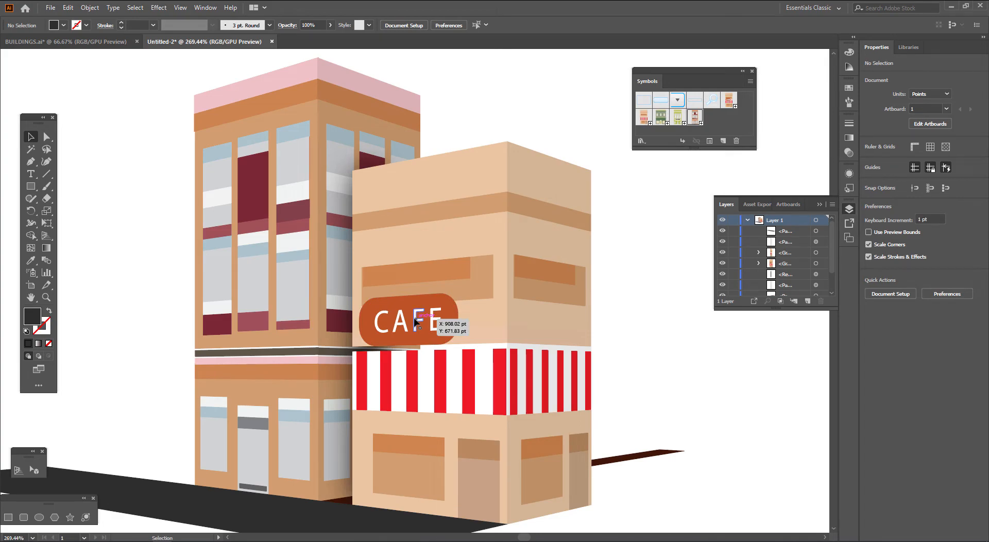
Switch to the BUILDINGS.ai document and place a copy of the cafe building beside the original.
key(ctrl+Tab)
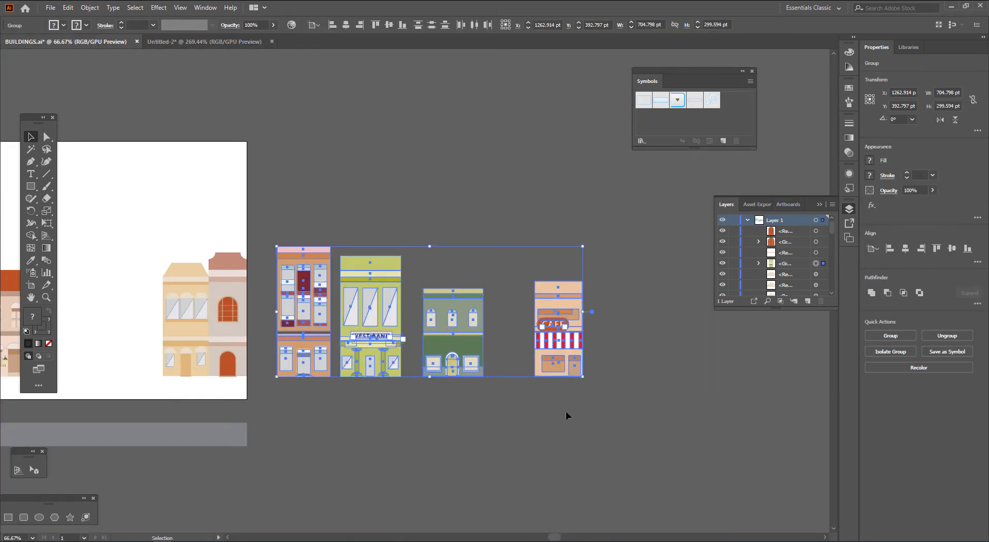
click(564, 405)
key(space)
drag(591, 432, 371, 432)
drag(361, 356, 503, 357)
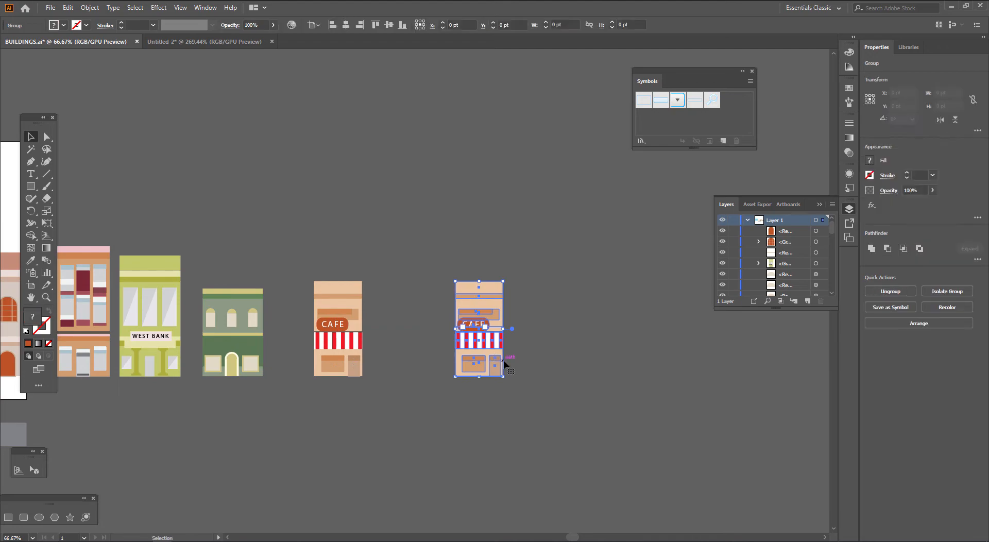
Delete the CAFE lettering and the rounded sign behind it from the cafe copy, leaving isolation mode when done.
scroll(505, 364, up, 3)
double_click(424, 251)
click(424, 255)
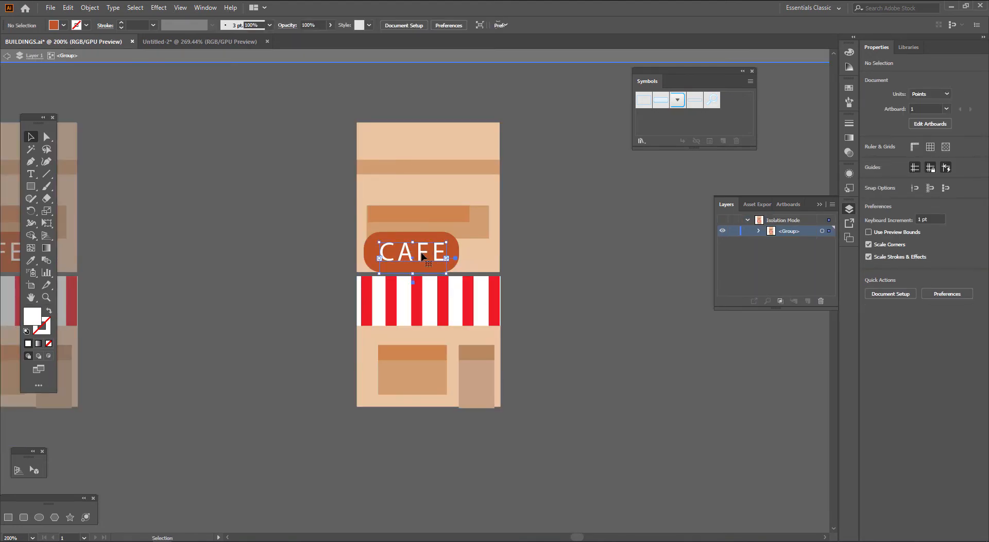
key(Delete)
key(a)
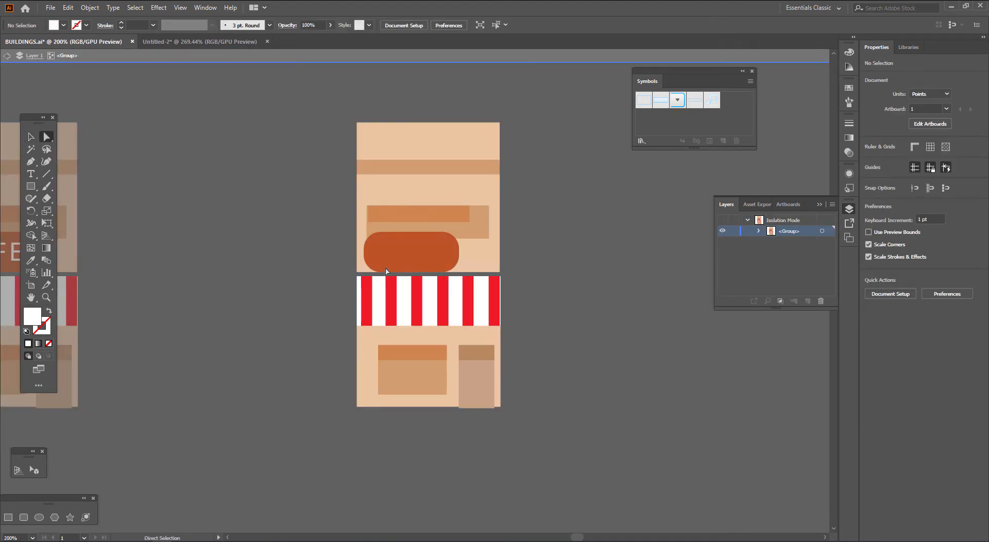
click(398, 257)
key(Delete)
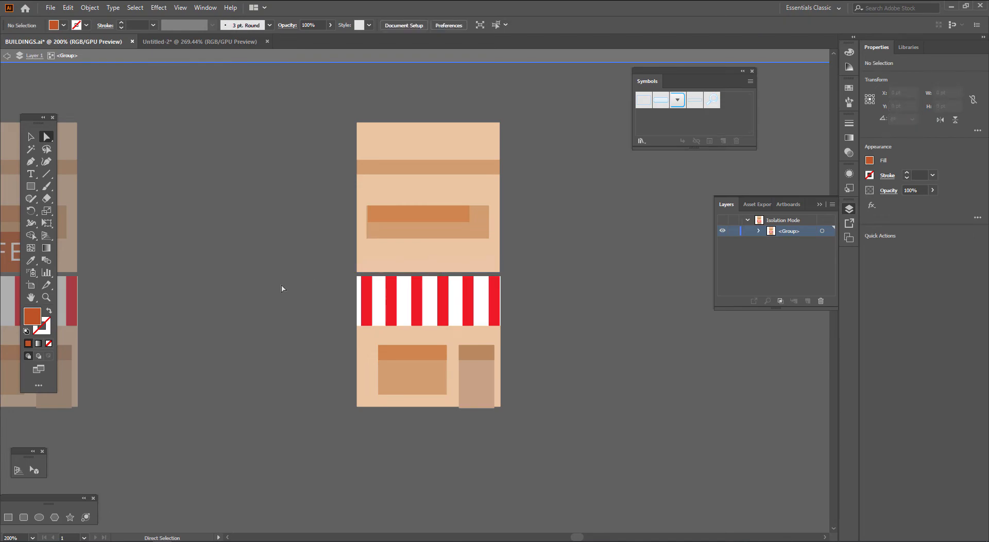
double_click(282, 289)
Fill the middle wall rectangle of the cafe copy with mint green #a3e8d4.
click(411, 256)
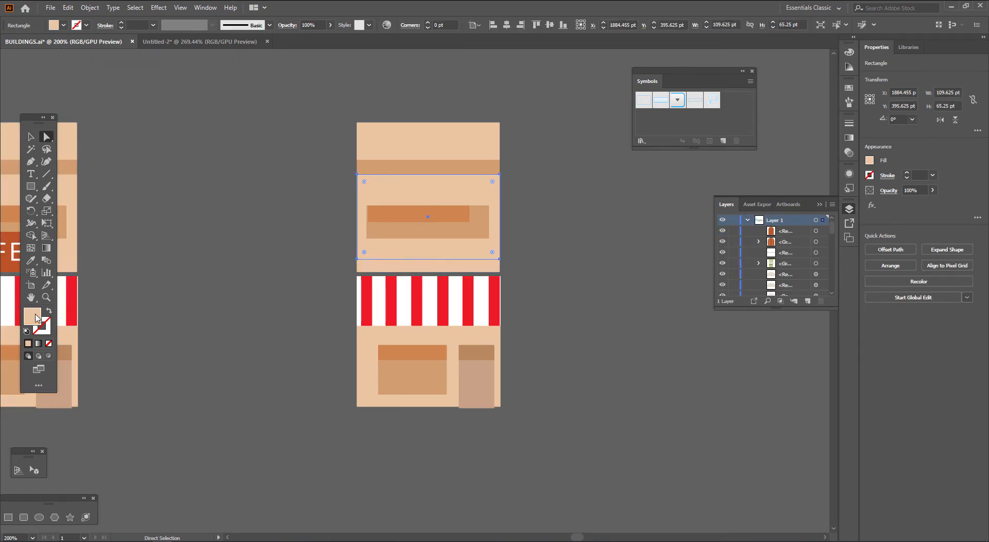
double_click(36, 318)
click(160, 111)
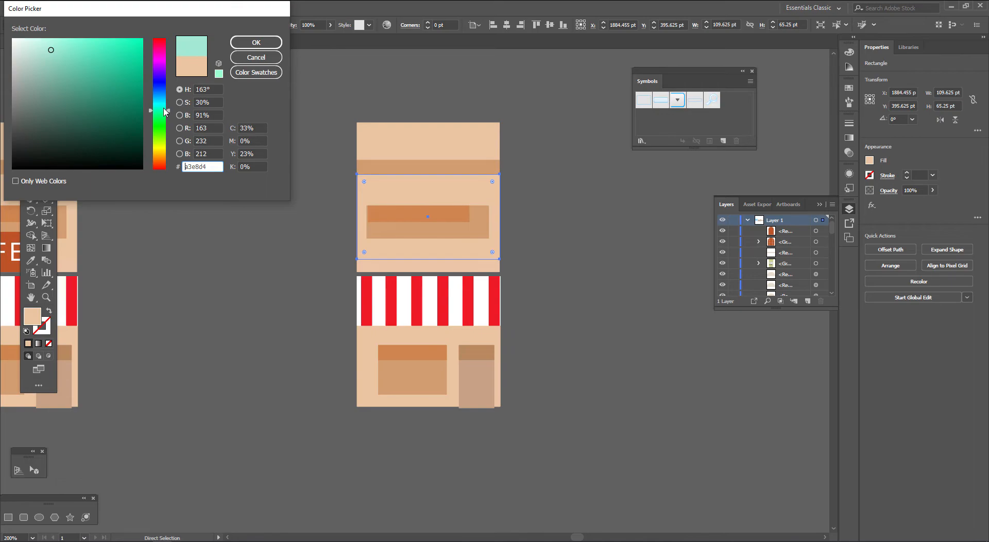
click(256, 43)
click(220, 233)
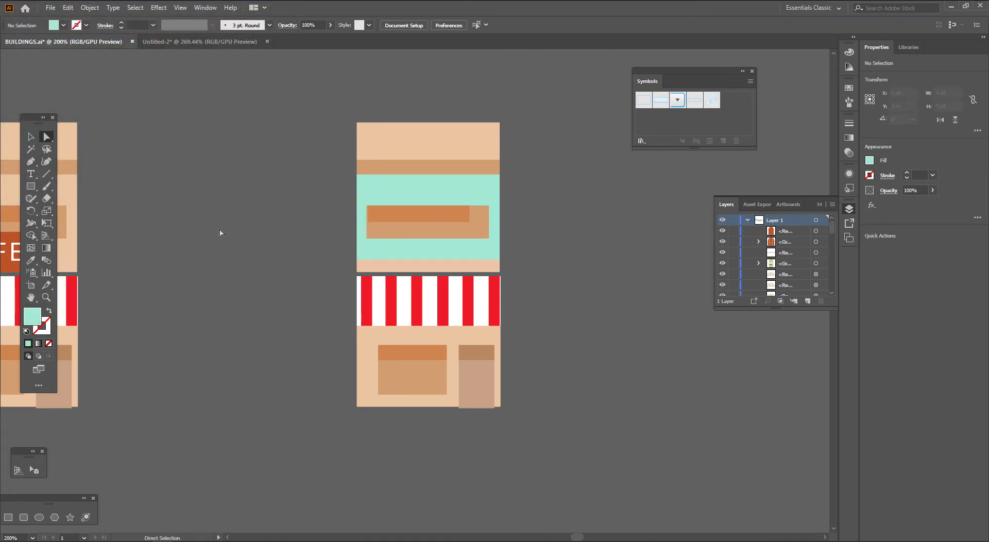
Sample the middle wall's mint green onto the top and ground-floor wall rectangles of the cafe copy.
drag(205, 250, 362, 259)
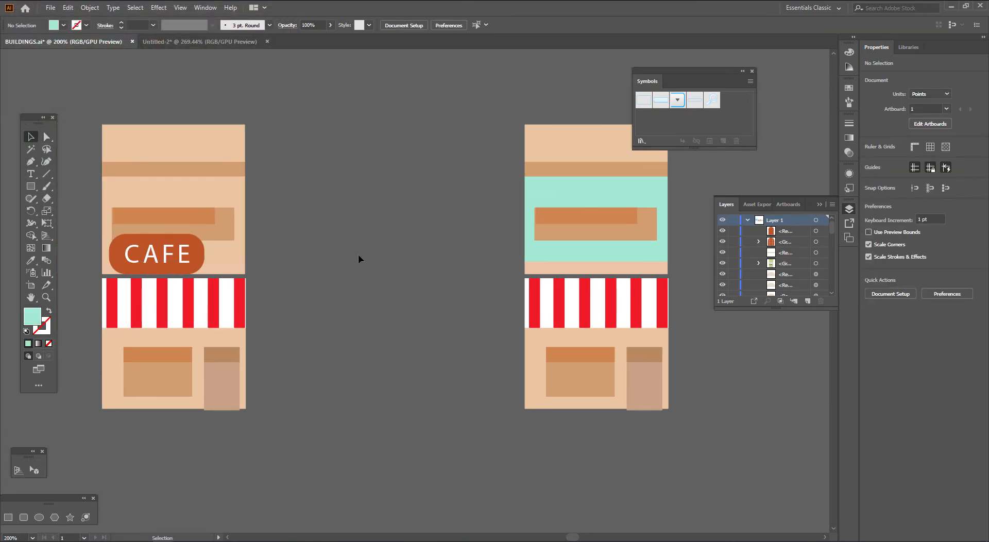
click(582, 150)
click(582, 150)
key(i)
click(579, 191)
key(a)
click(484, 215)
click(538, 355)
key(i)
click(564, 256)
key(a)
click(508, 247)
Fill the darker strip of the cafe copy's upper window with teal #52cca9.
drag(561, 230, 488, 230)
click(512, 220)
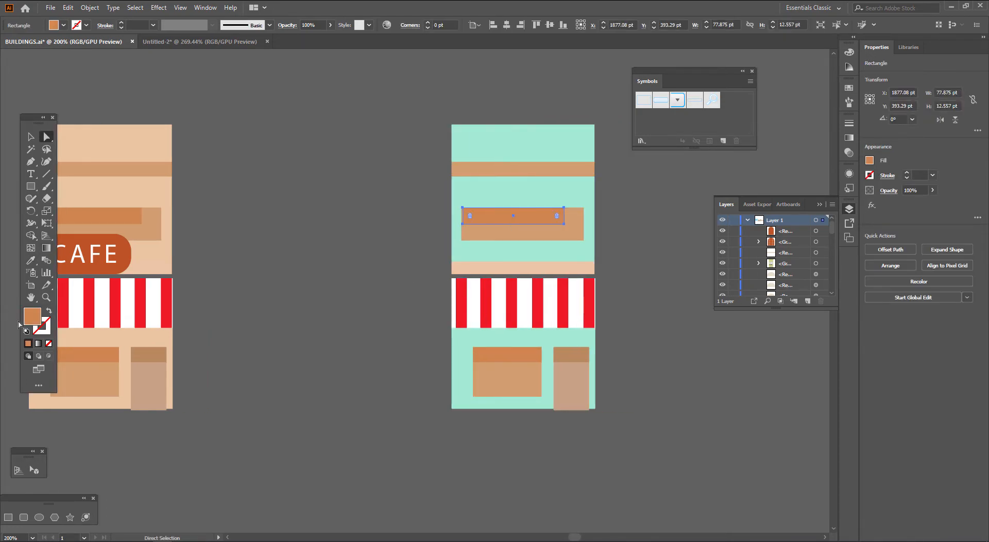
double_click(32, 315)
drag(165, 129, 165, 110)
click(249, 50)
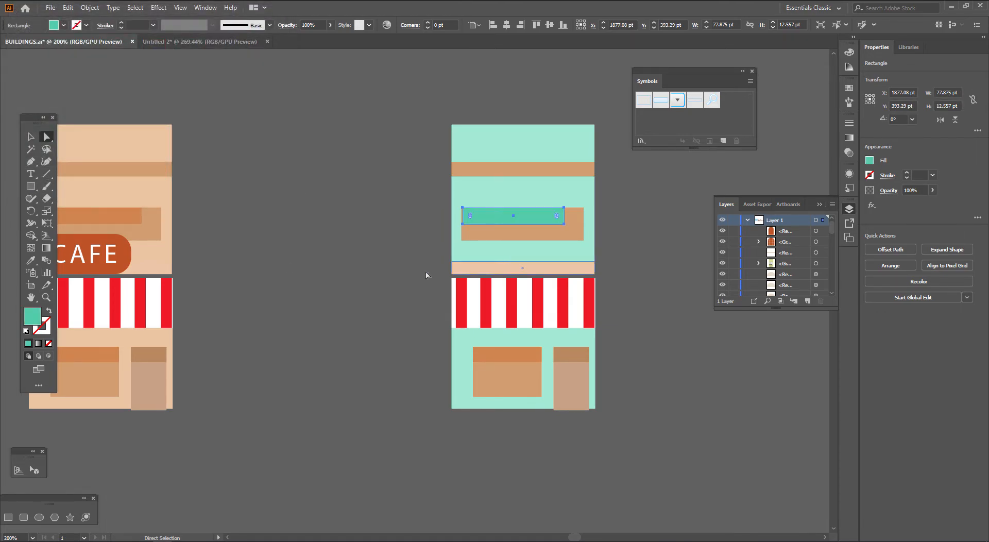
Recolor the larger rectangle of the cafe copy's upper window to a muted green and deselect it.
click(565, 257)
click(570, 235)
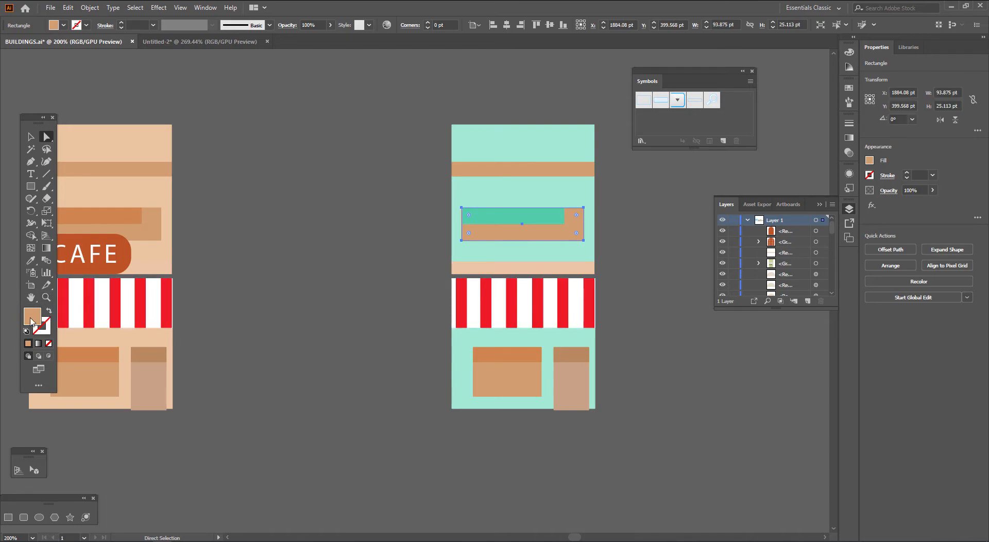
double_click(31, 316)
click(163, 106)
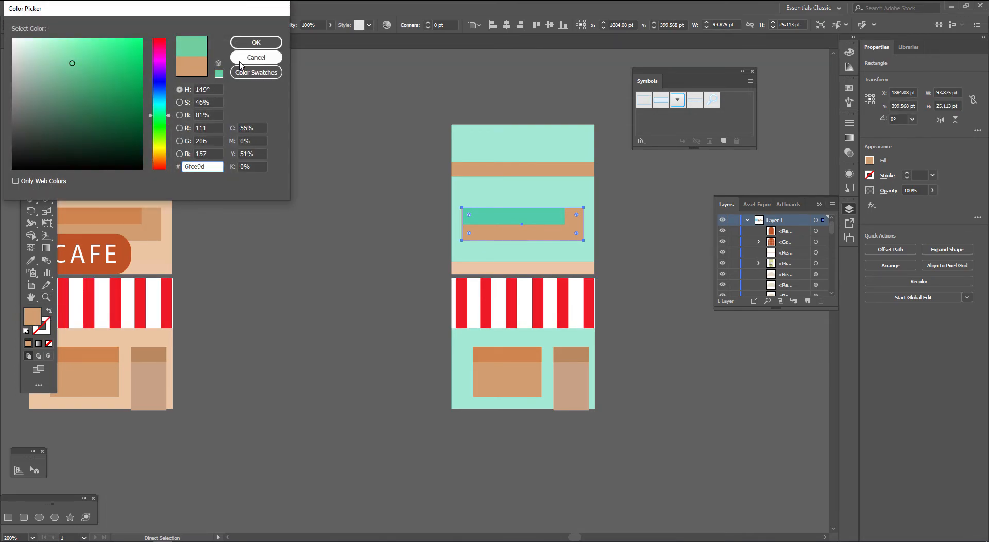
click(256, 57)
double_click(32, 316)
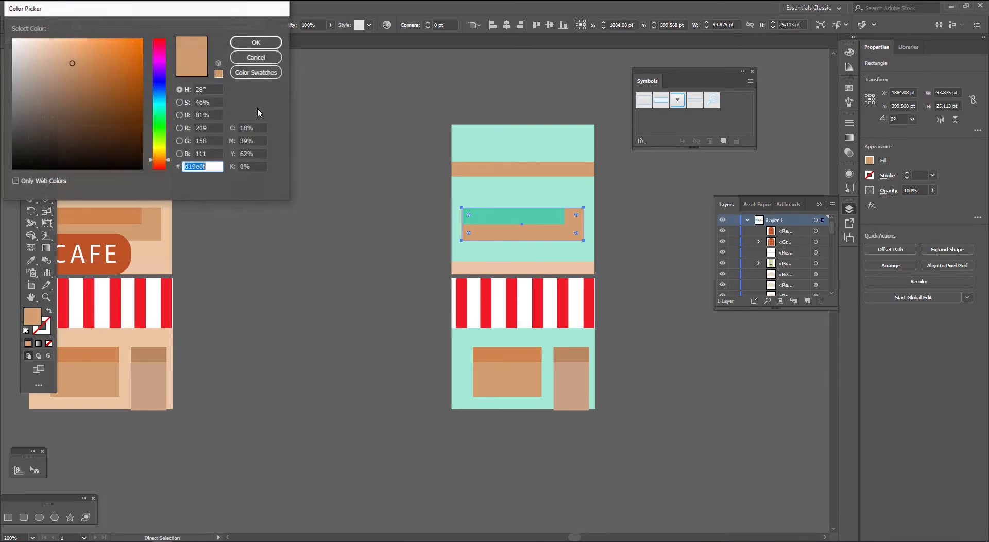
click(163, 114)
click(256, 43)
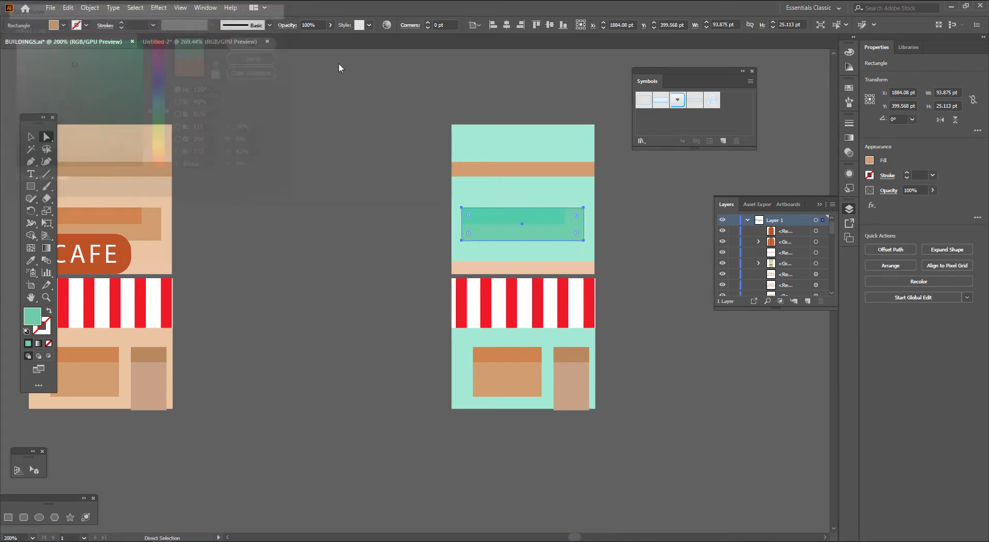
click(331, 189)
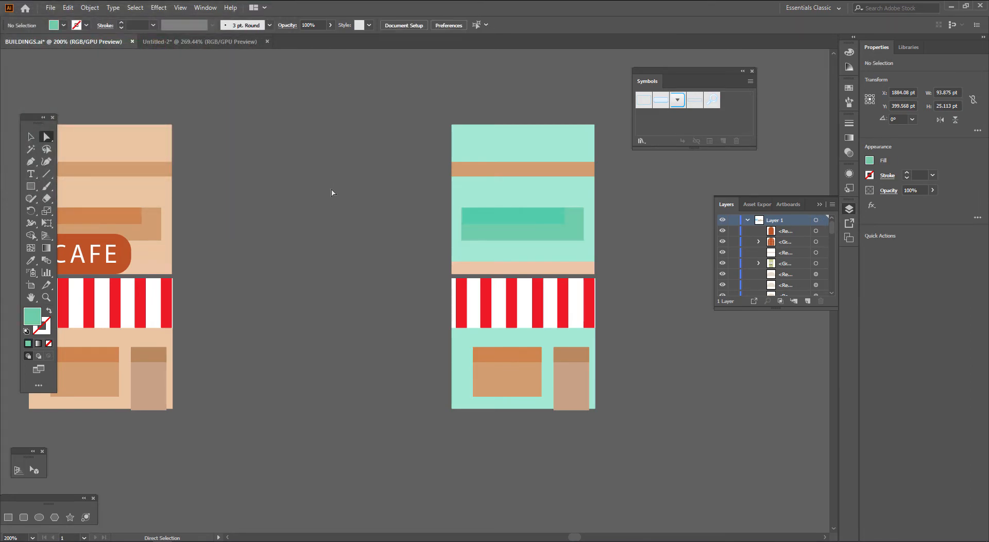
Set the fill of the upper window's darker strip to green #54cc96 and deselect it.
click(557, 219)
double_click(35, 315)
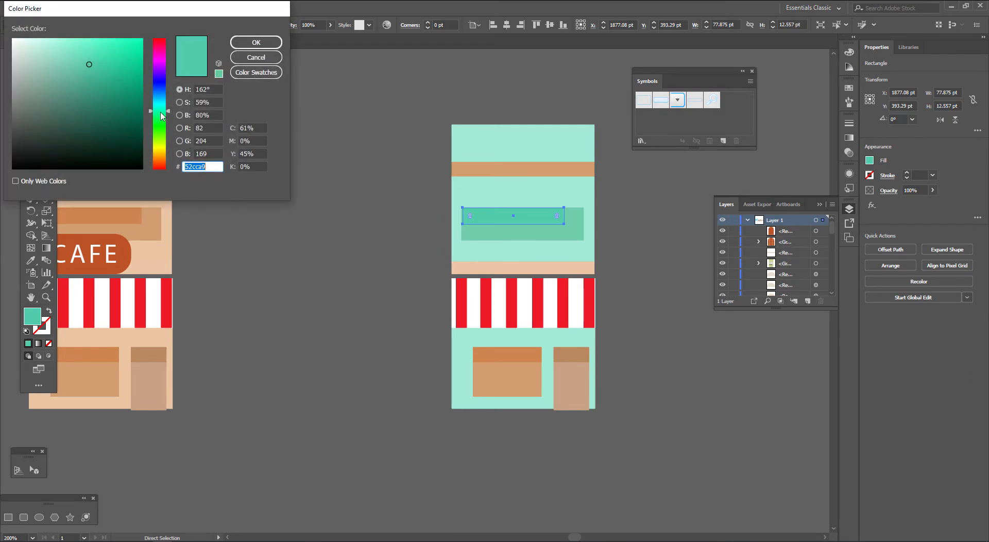
click(257, 43)
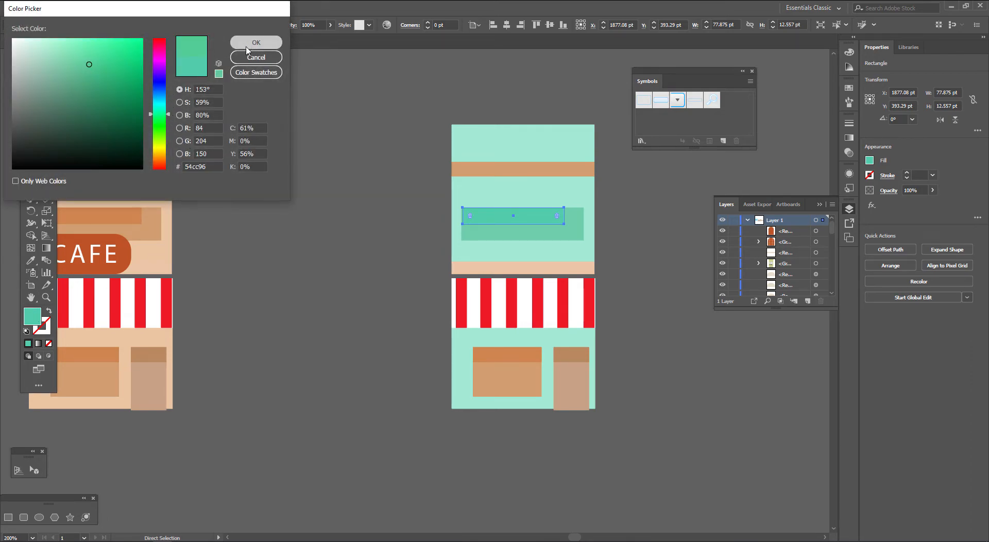
click(347, 249)
Move the mint building copy closer to the original cafe so the two stand side by side.
key(v)
drag(250, 305, 315, 311)
drag(574, 271, 356, 278)
click(558, 328)
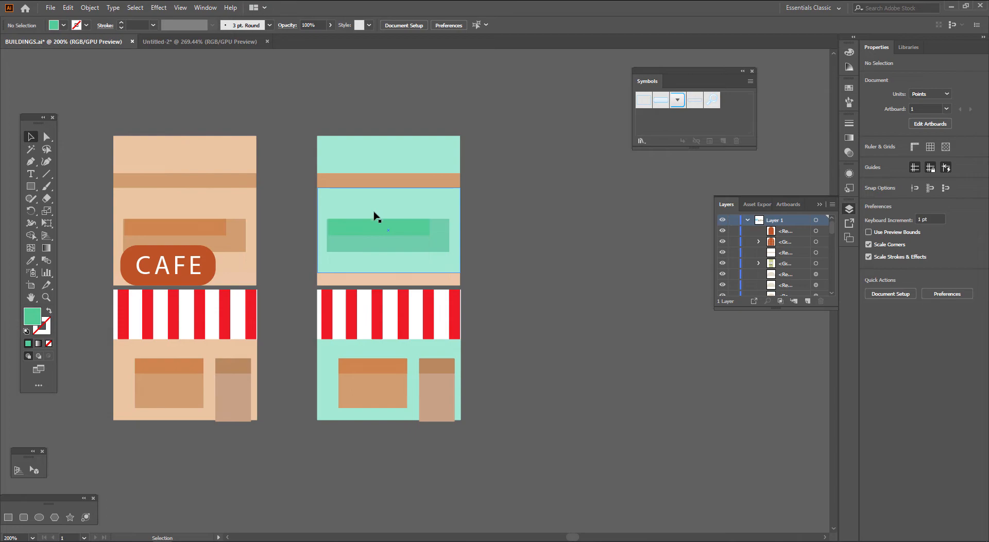
Ungroup the cafe building and place it on empty canvas apart from the mint building.
click(249, 271)
right_click(240, 274)
click(292, 360)
click(301, 329)
drag(270, 312, 348, 324)
drag(367, 292, 307, 285)
drag(123, 419, 19, 421)
drag(88, 362, 502, 408)
drag(506, 409, 358, 390)
click(532, 390)
Pull the CAFE lettering, rounded sign, two red awning stripes and middle wall rectangle away from the ungrouped cafe.
click(354, 277)
drag(354, 279, 215, 267)
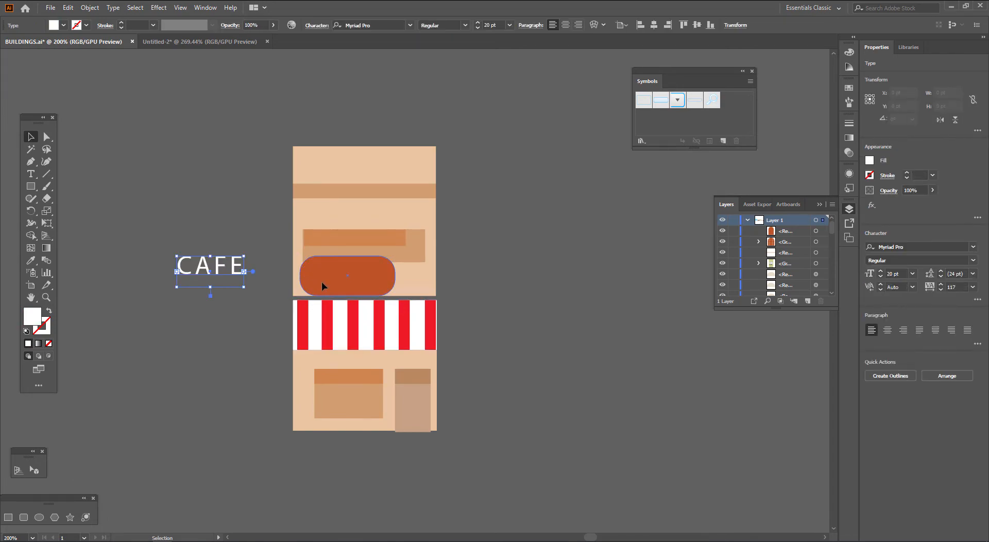
drag(325, 283, 534, 310)
drag(380, 317, 228, 342)
drag(327, 322, 537, 432)
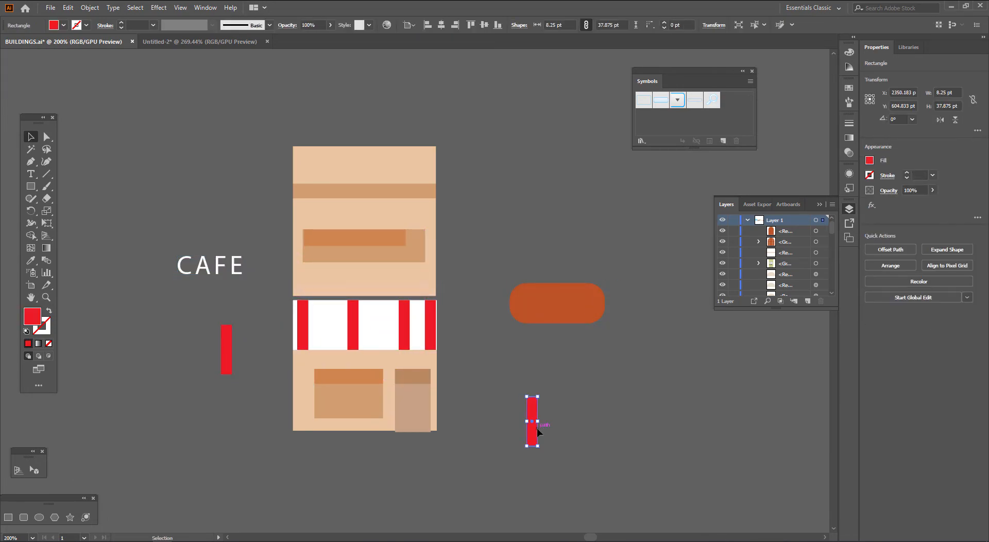
drag(399, 222, 575, 177)
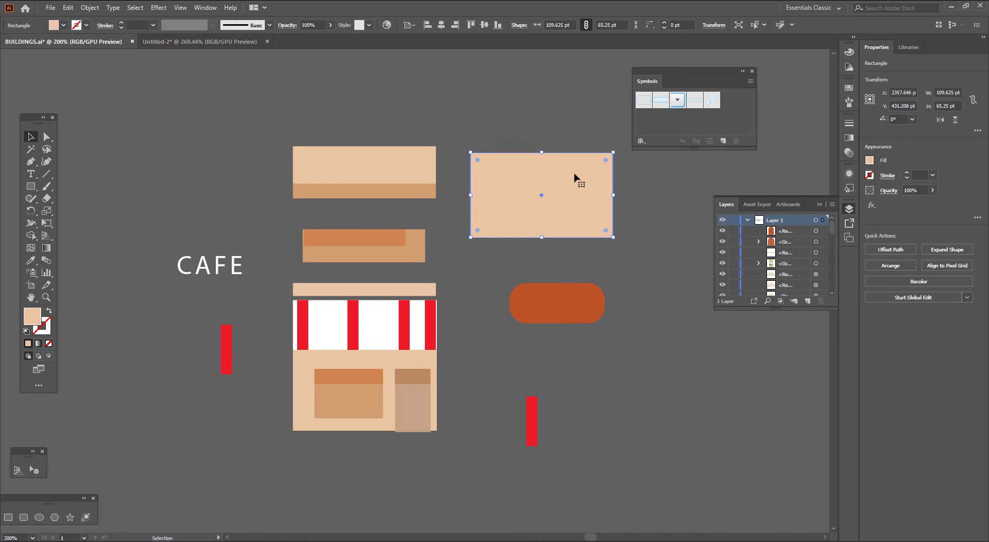
click(605, 94)
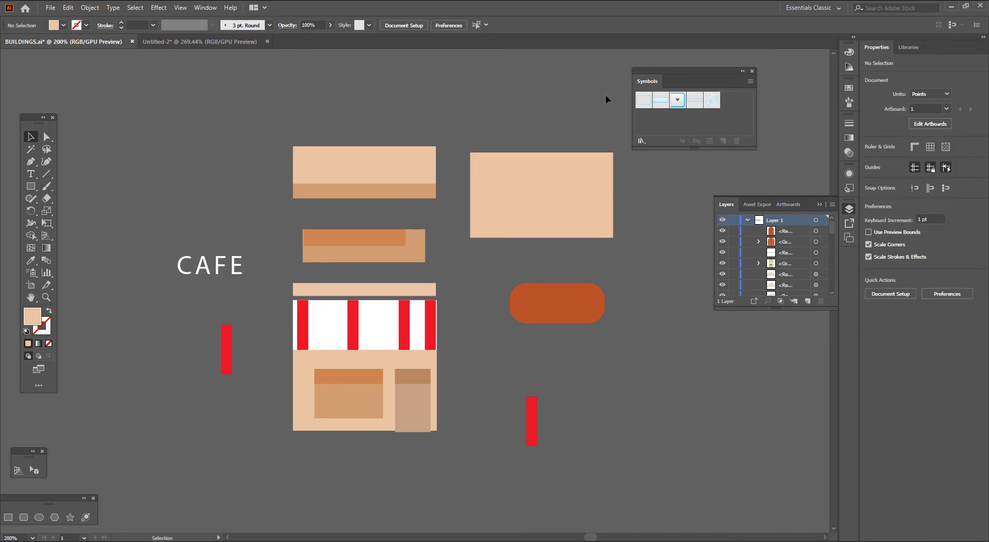
Select all the scattered cafe parts and group them.
drag(616, 92, 464, 308)
drag(142, 437, 126, 461)
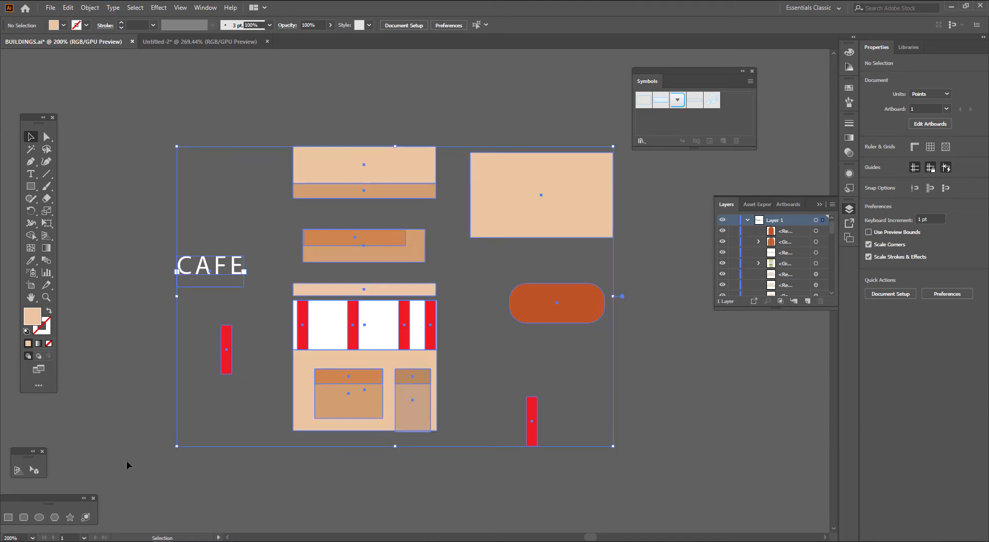
right_click(412, 335)
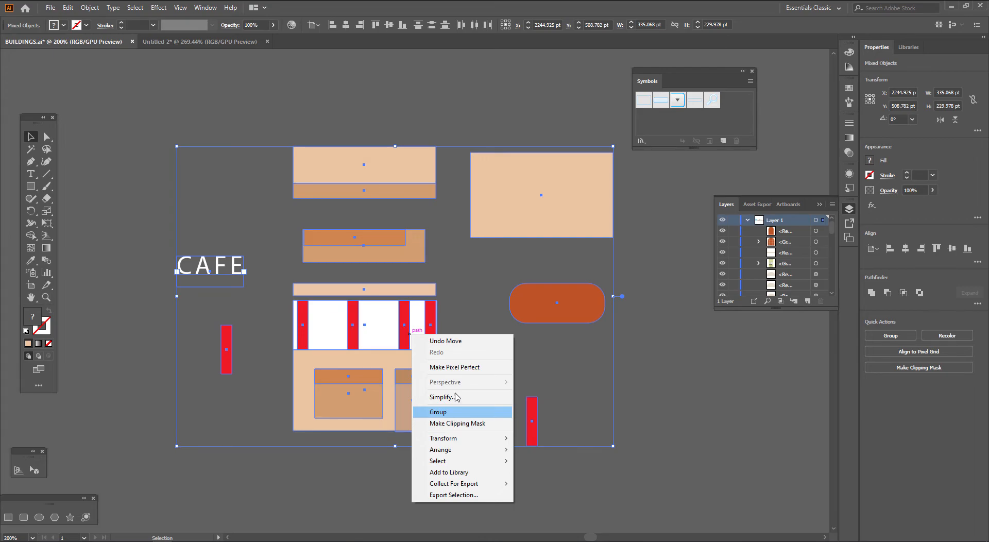
key(Escape)
key(a)
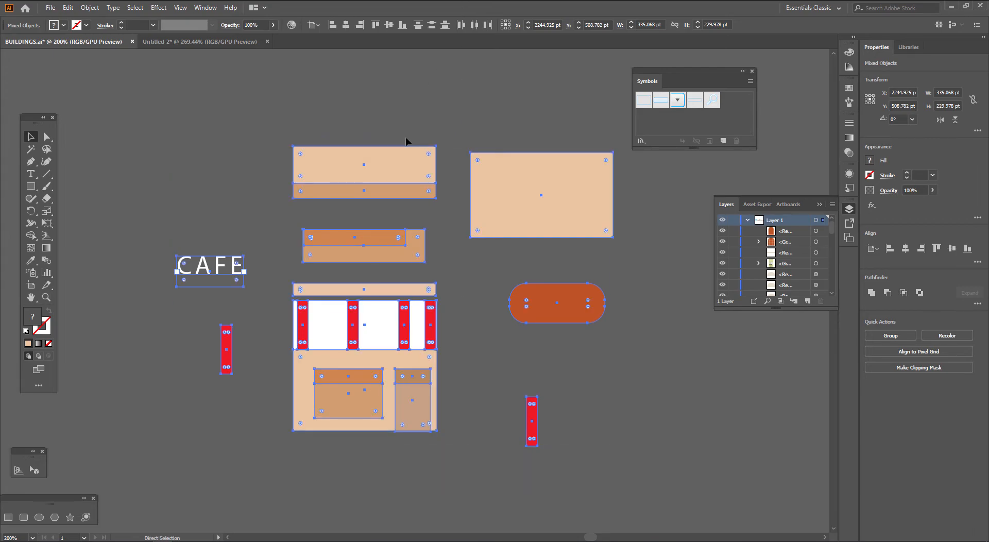
key(ctrl+g)
key(v)
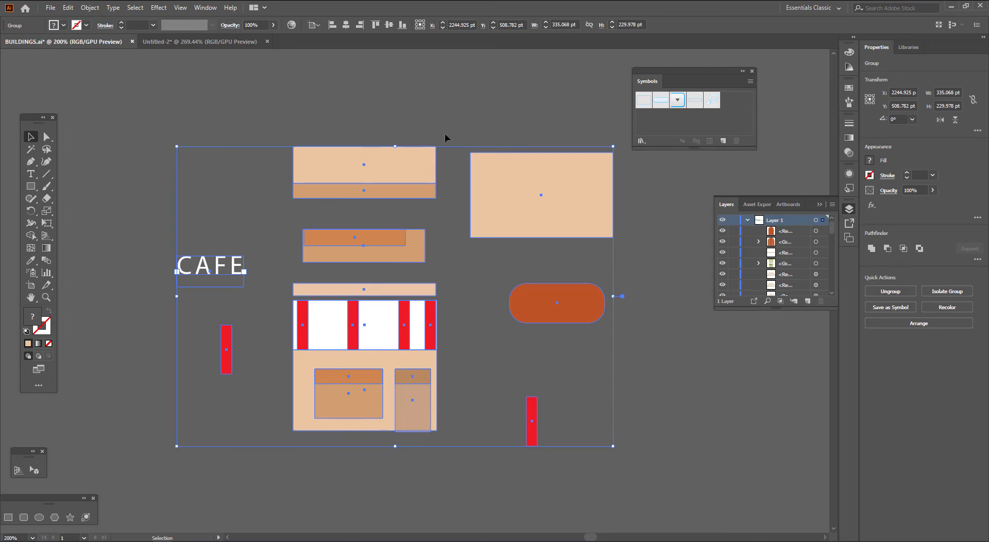
Move the grouped cafe parts as one unit about 23 pt right and 19 pt up.
click(439, 155)
click(392, 170)
drag(392, 170, 421, 146)
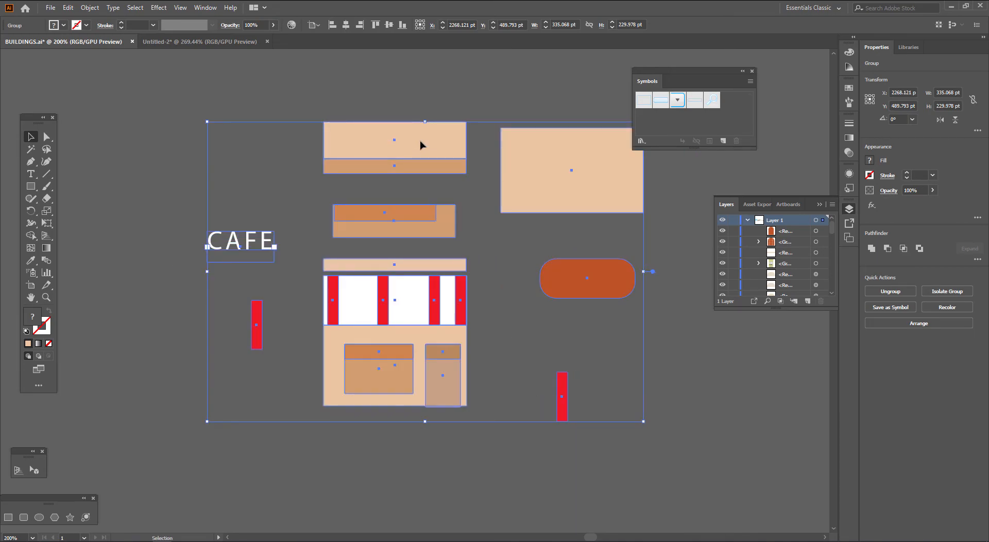
right_click(420, 142)
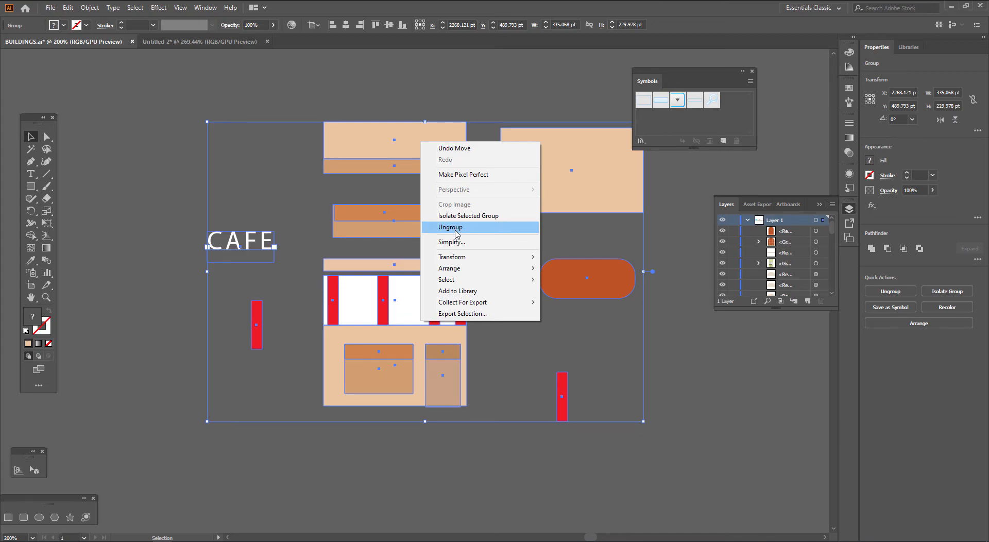
click(488, 2)
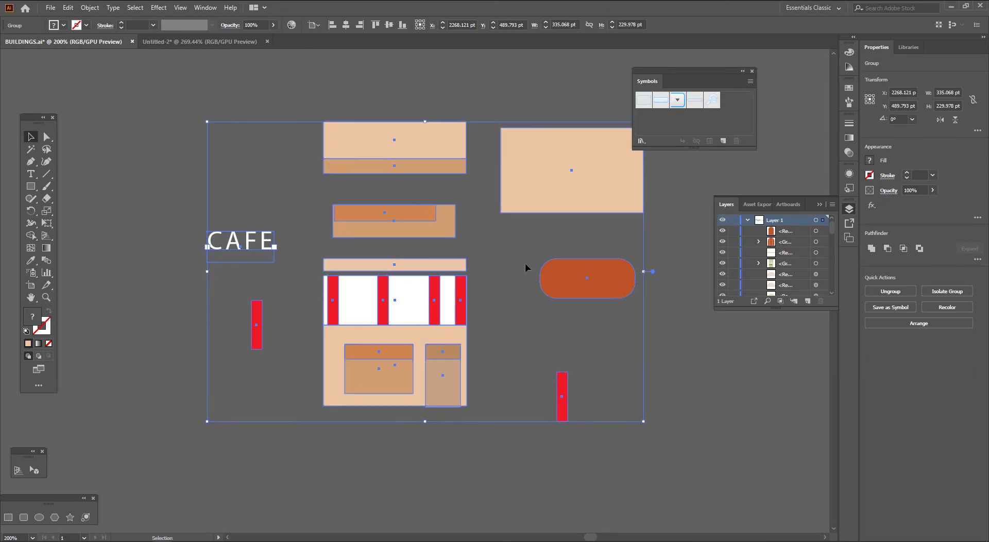
Lengthen the layer list and cut the grouped cafe parts from the drawing.
drag(776, 309, 776, 472)
key(ctrl+x)
Create a new A4 document, 210 × 297 mm, and bring empty canvas beside the artboard into view.
click(52, 8)
click(69, 19)
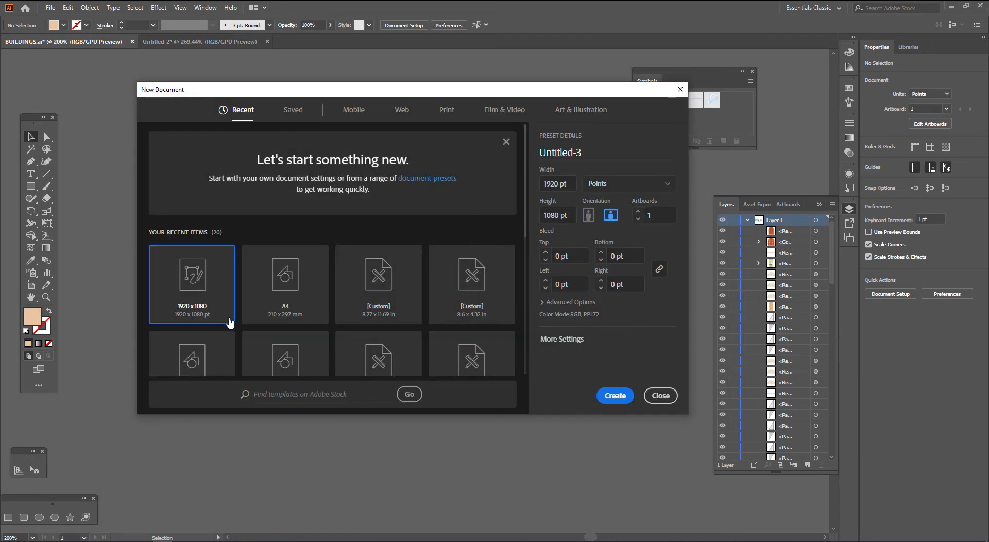
click(278, 321)
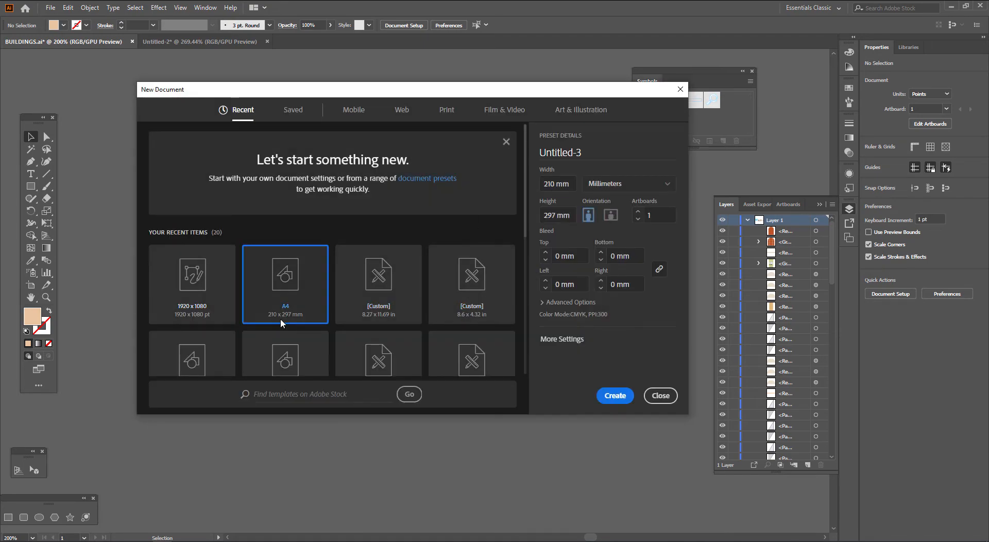
click(598, 395)
drag(324, 323, 599, 292)
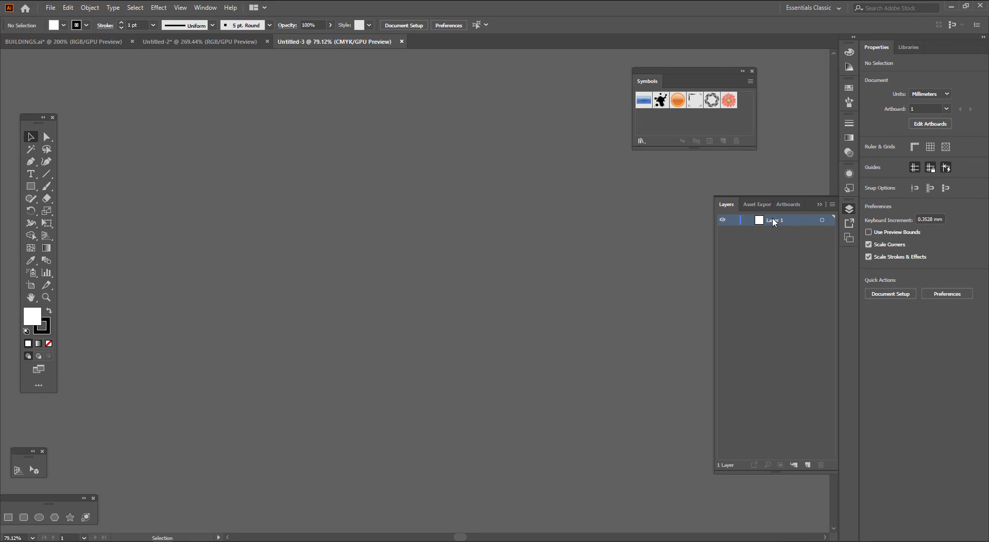
Draw four separate squares in a row, increasing in size, the largest about 71 mm per side.
click(31, 186)
drag(137, 138, 183, 183)
drag(211, 138, 259, 185)
drag(283, 128, 353, 197)
drag(371, 109, 475, 212)
key(v)
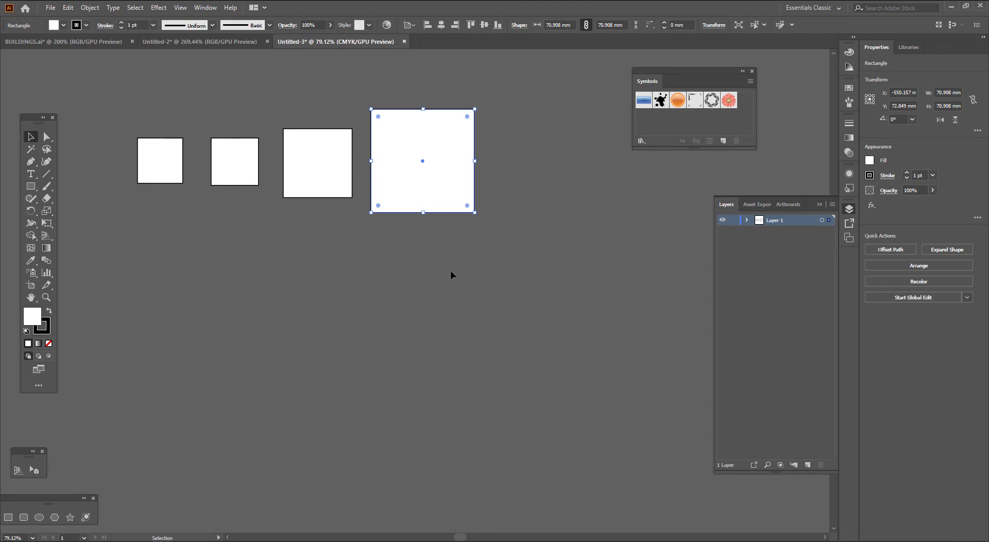
Expand Layer 1 and select individual squares to examine their separate entries in the layer list.
click(747, 220)
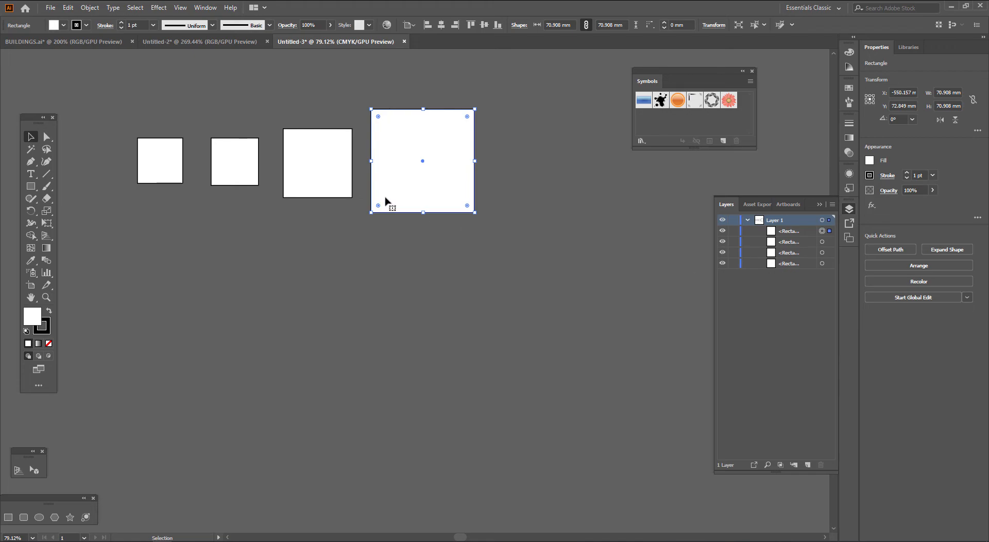
click(197, 171)
click(161, 170)
click(229, 168)
click(251, 222)
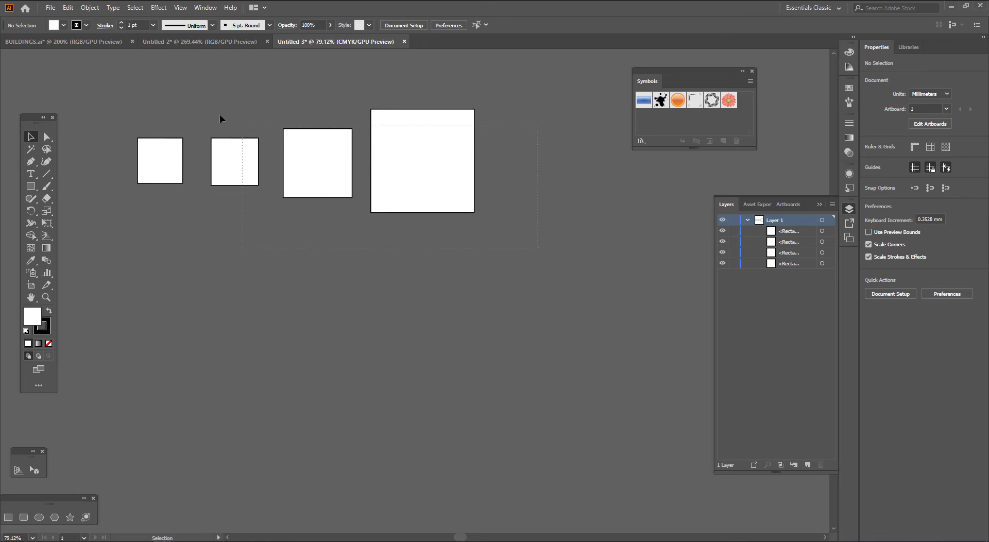
Group the four squares and deselect them.
drag(122, 80, 456, 138)
right_click(453, 136)
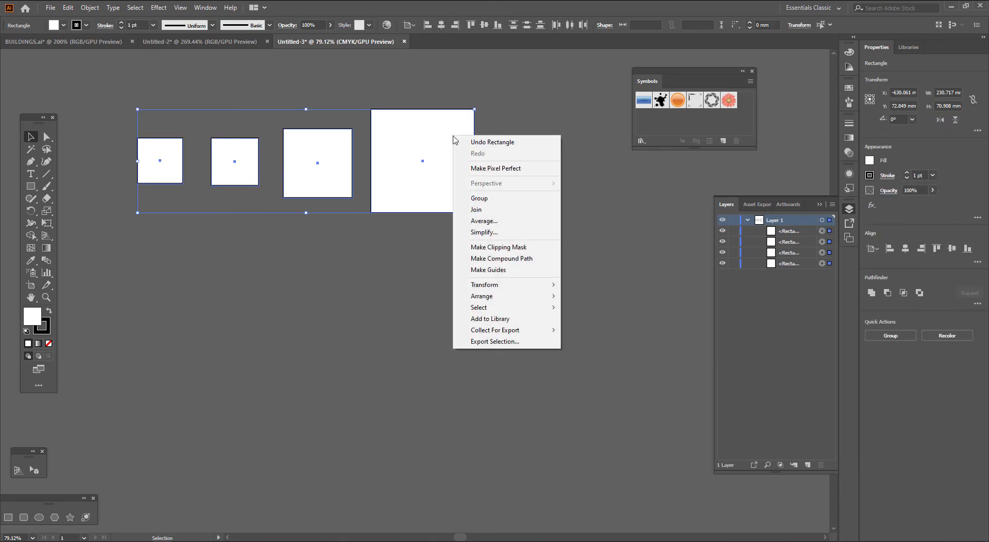
click(505, 199)
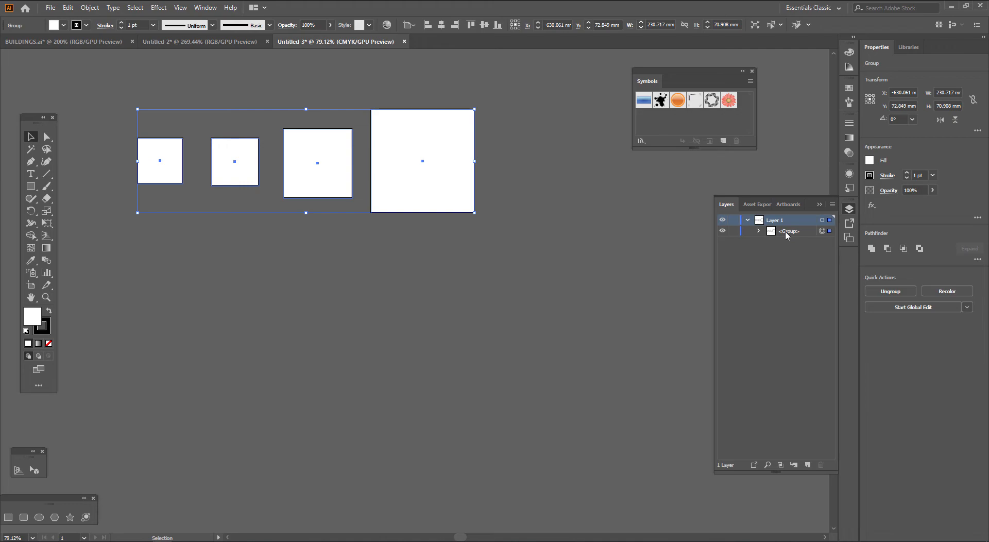
click(488, 244)
click(422, 193)
Draw a separate square about 25.4 mm per side below the row of grouped squares.
click(9, 518)
drag(259, 332, 296, 369)
key(v)
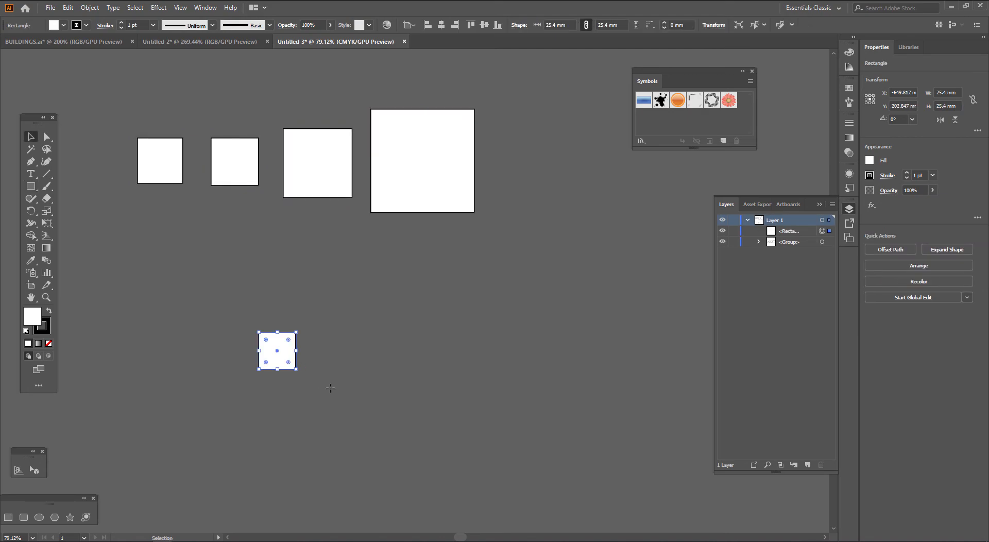
click(330, 388)
Select the separate square and the grouped squares in turn to compare them, closing the system error dialogs.
click(274, 338)
click(335, 173)
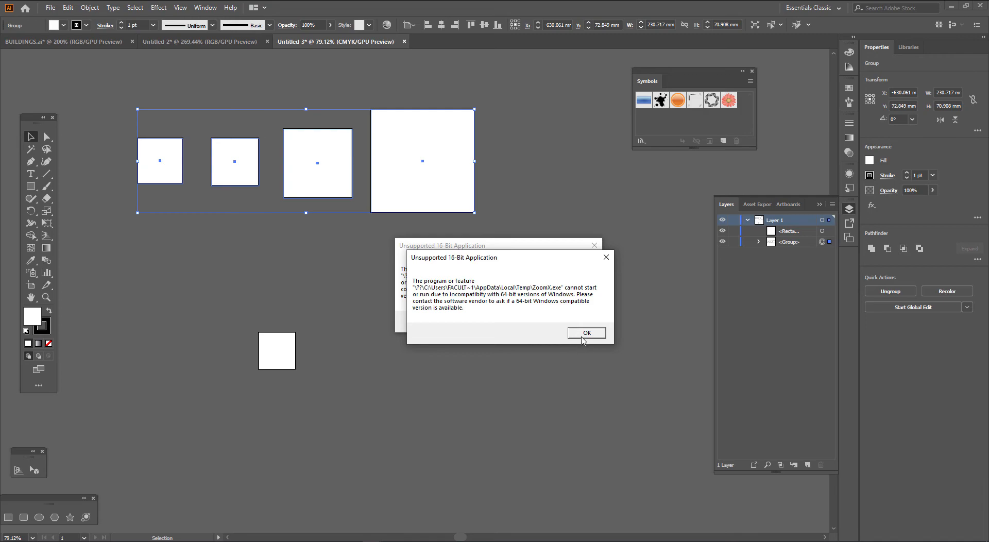
click(576, 321)
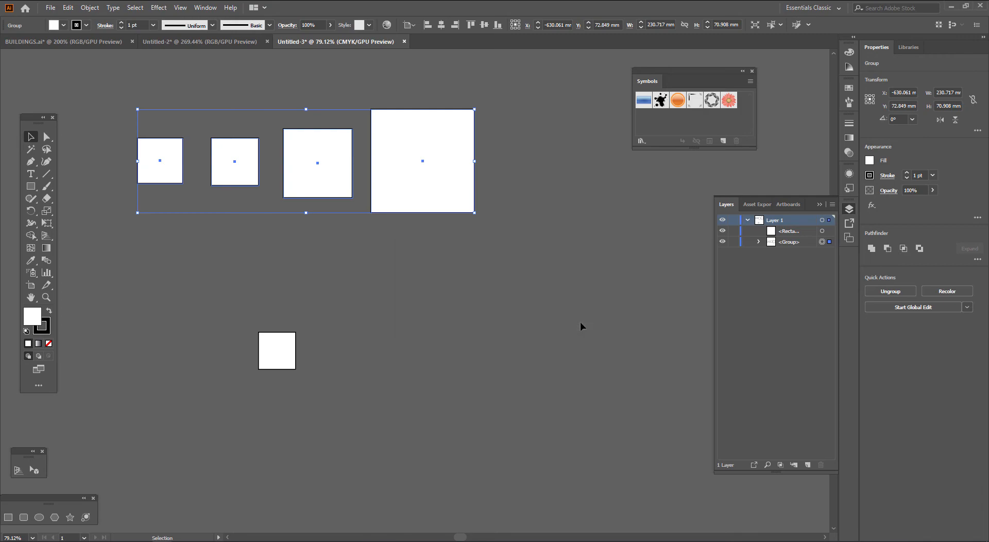
Move the 25.4 mm square into the existing group through the layer list, and ungroup all the squares.
click(287, 358)
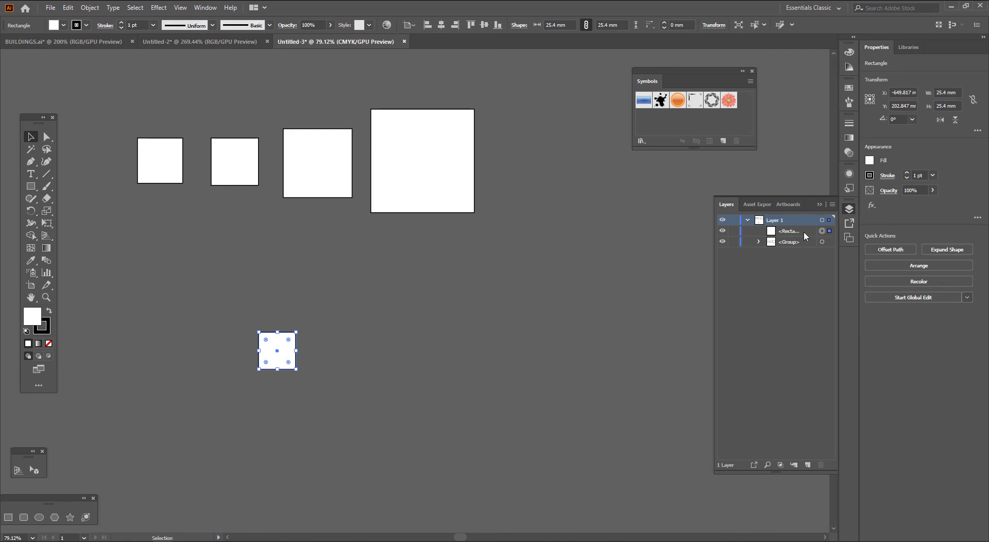
drag(802, 241, 803, 244)
click(452, 170)
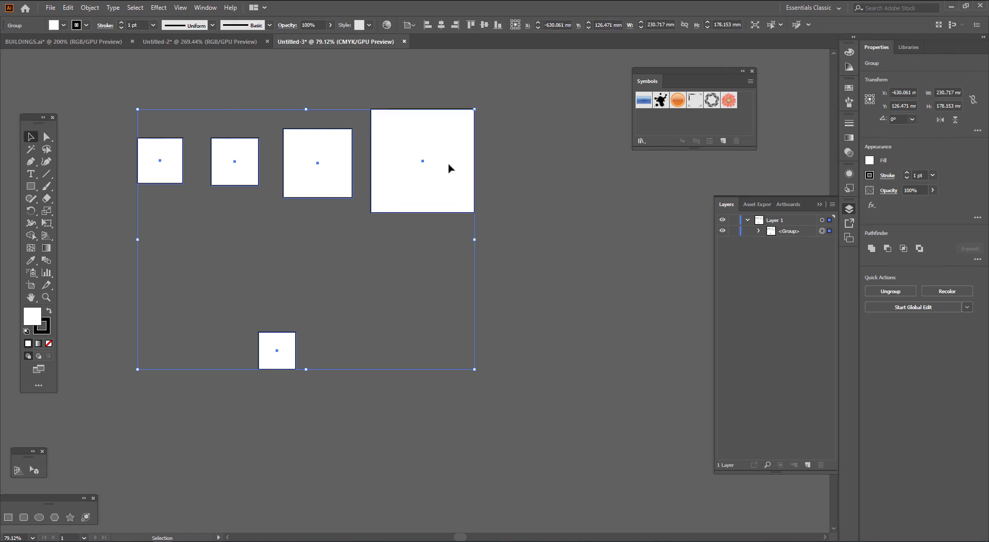
right_click(451, 168)
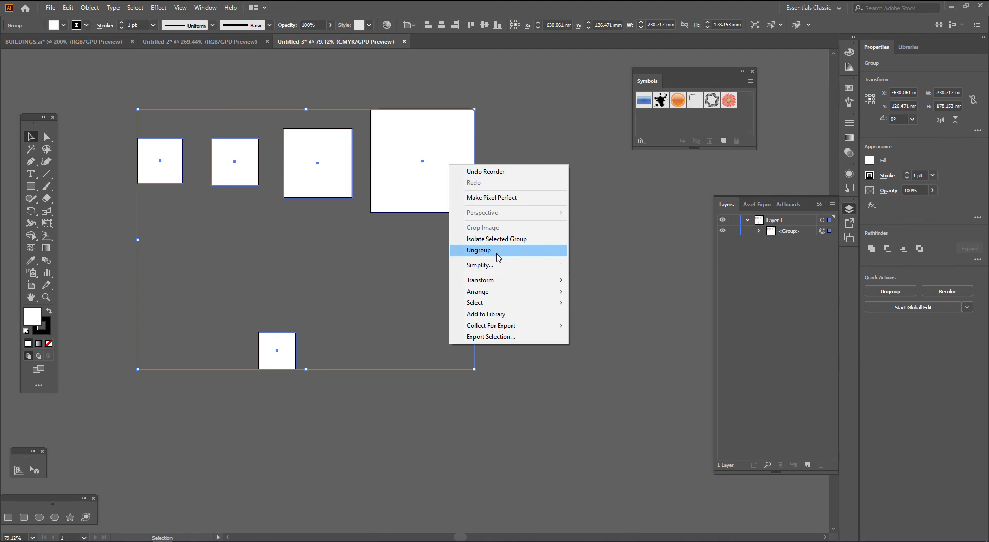
click(479, 250)
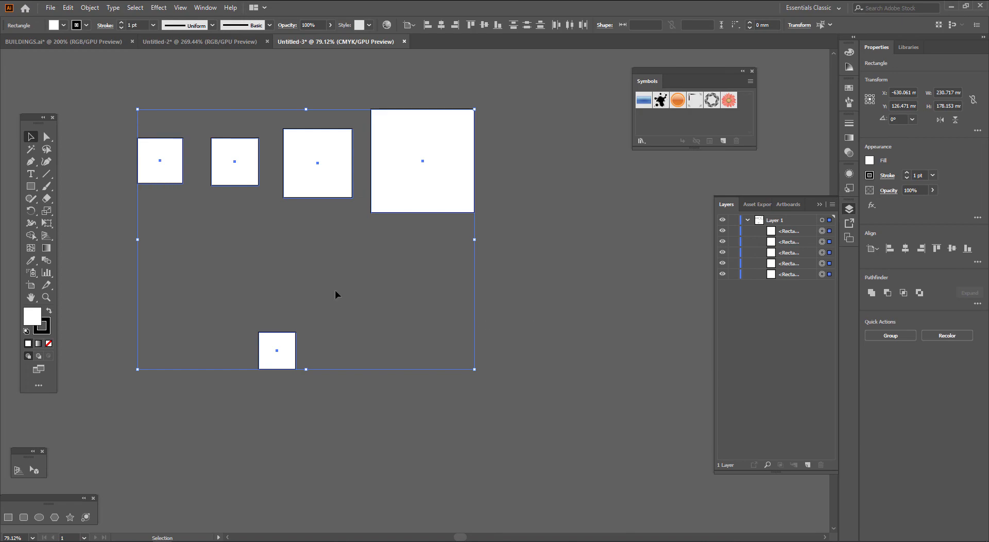
Switch to the Untitled-2 street scene document and display its perspective grid with both vanishing points around the buildings.
click(170, 41)
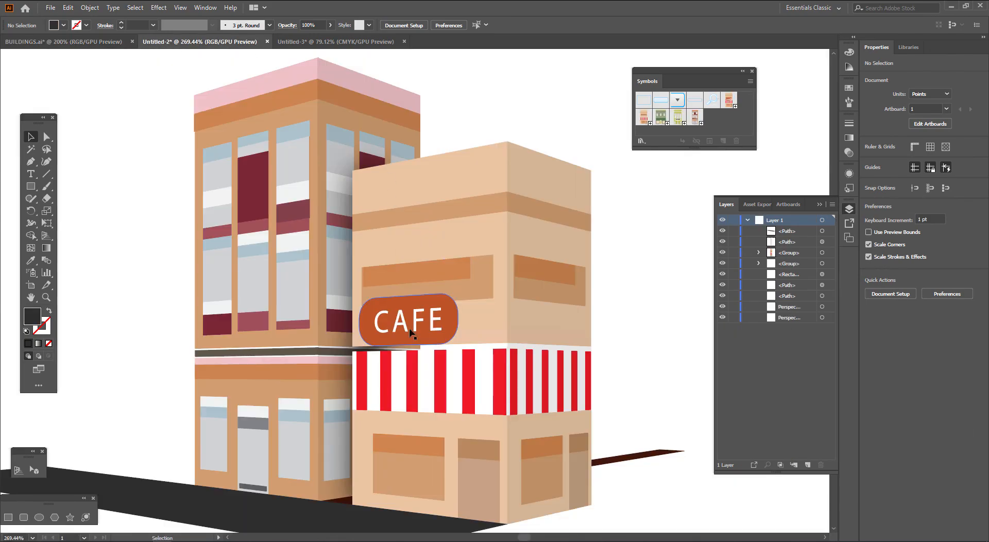
drag(168, 393, 216, 368)
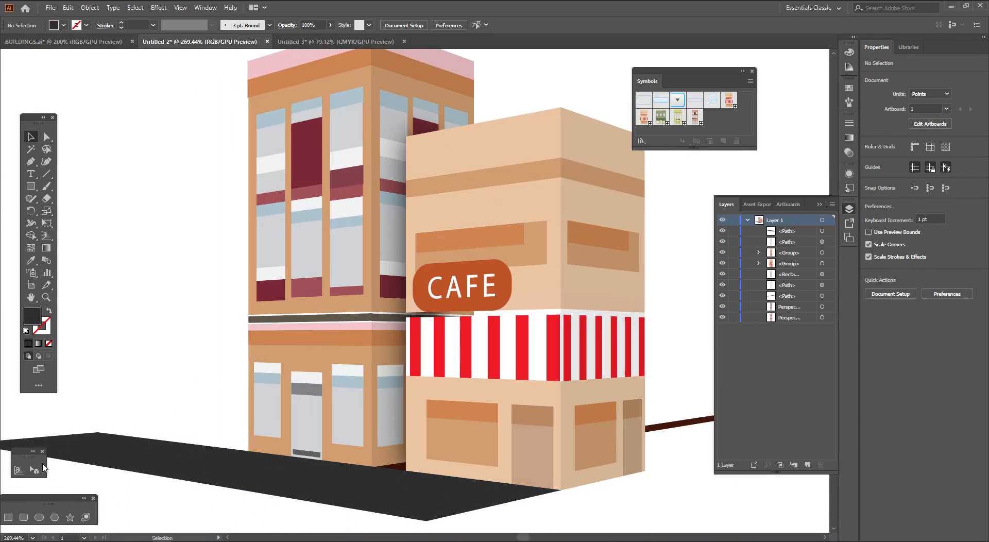
click(19, 470)
key(z)
drag(424, 222, 402, 352)
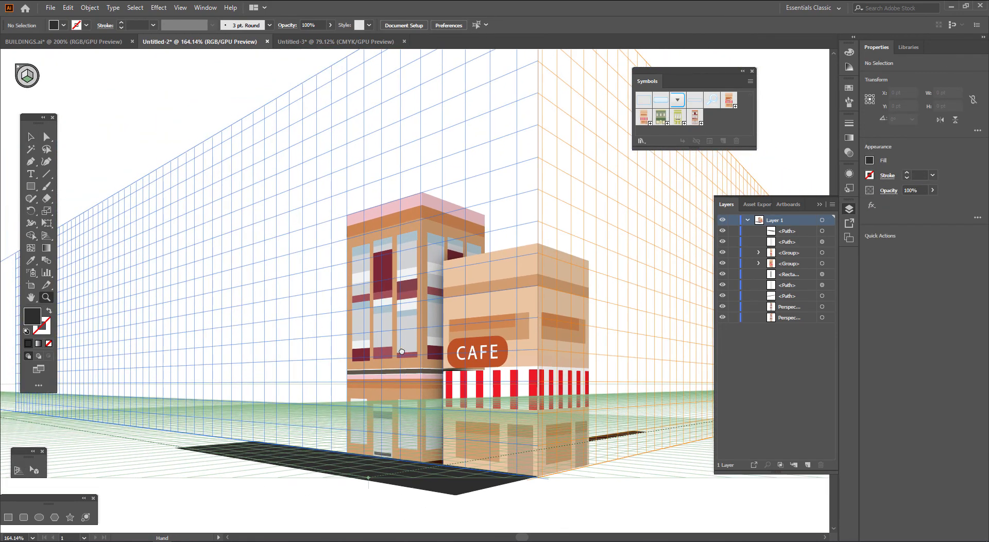
key(v)
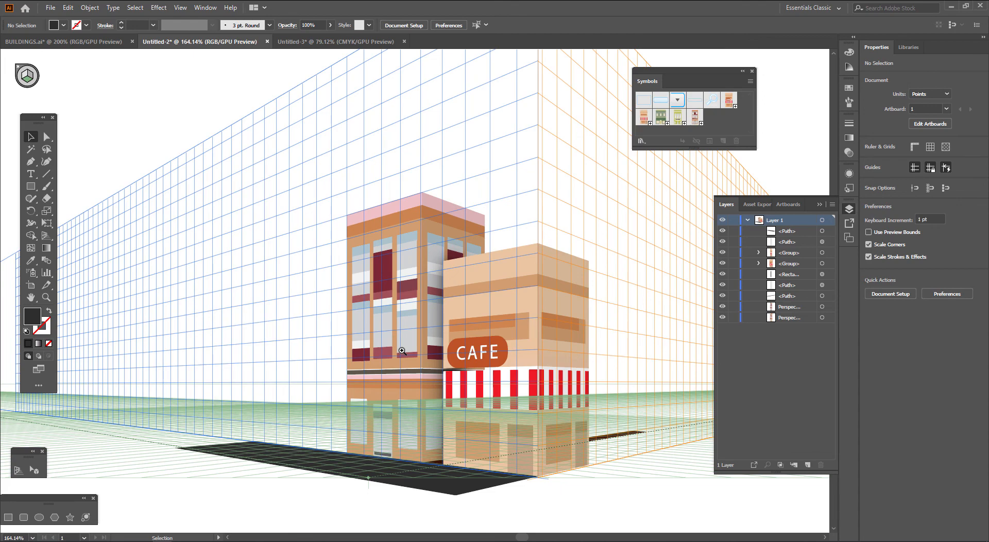
scroll(402, 351, down, 3)
drag(295, 352, 395, 317)
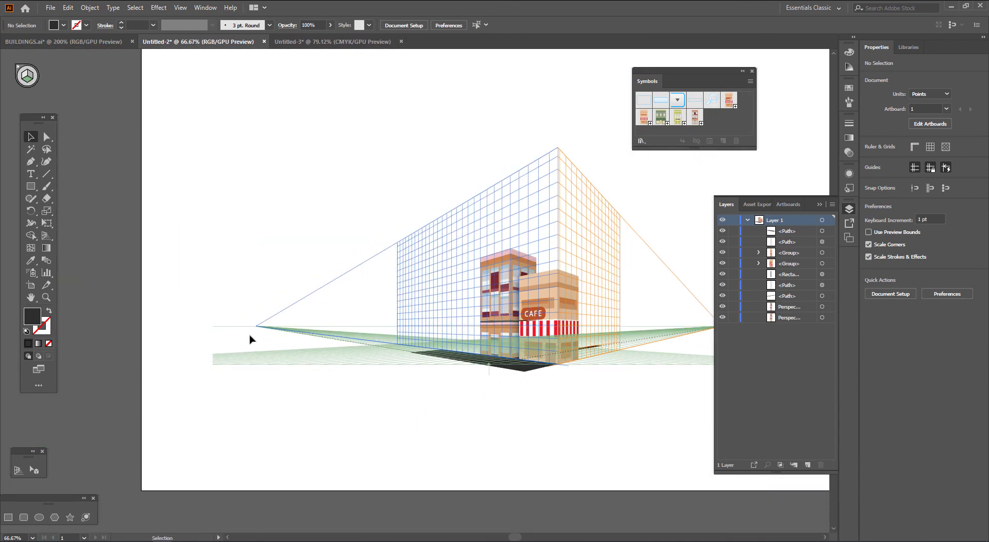
Move the perspective grid's left vanishing point outward beyond the artboard edge and accept the expansion of attached text and symbols.
click(18, 470)
drag(256, 327, 8, 326)
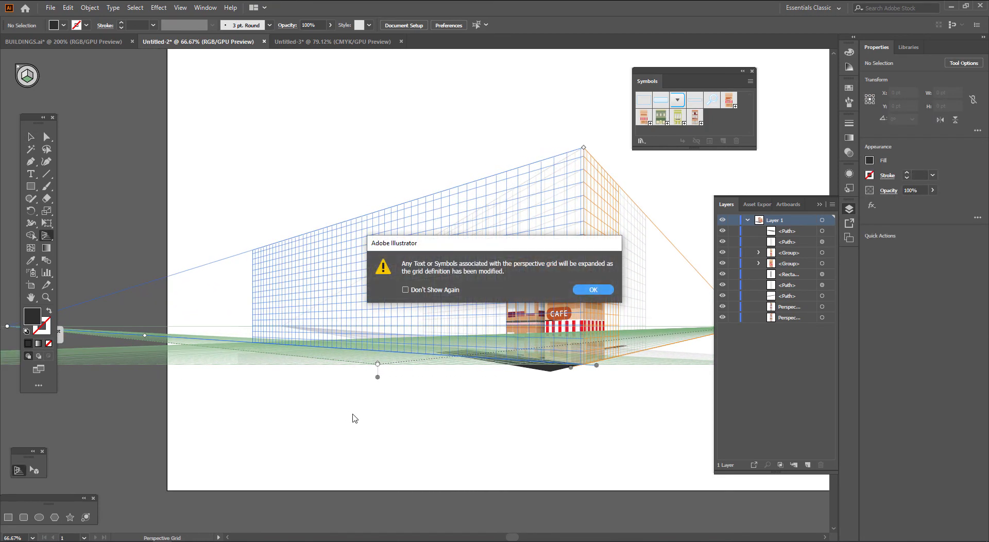
key(Return)
key(space)
drag(355, 417, 437, 435)
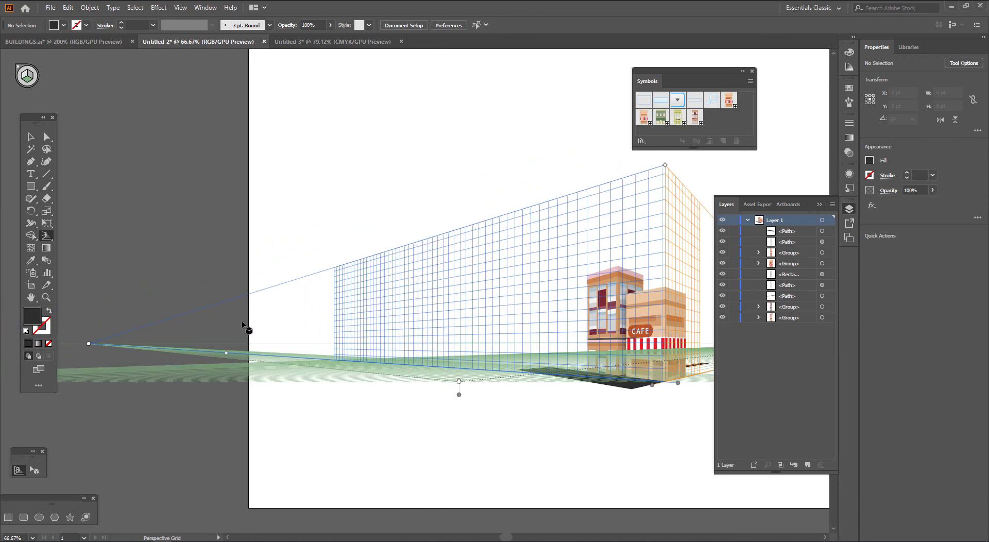
Extend the left plane of the perspective grid closer to its vanishing point and leave grid editing.
scroll(264, 322, up, 2)
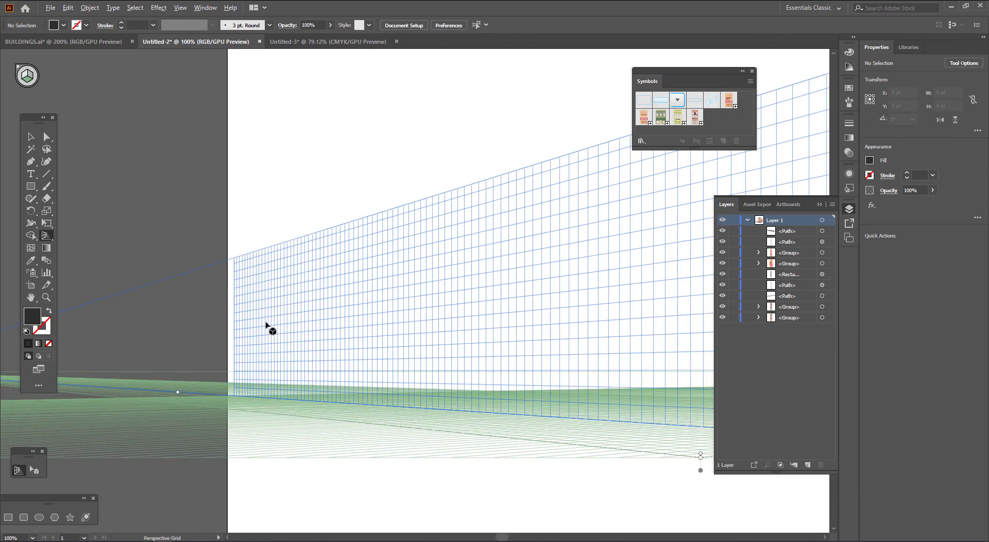
scroll(177, 384, up, 2)
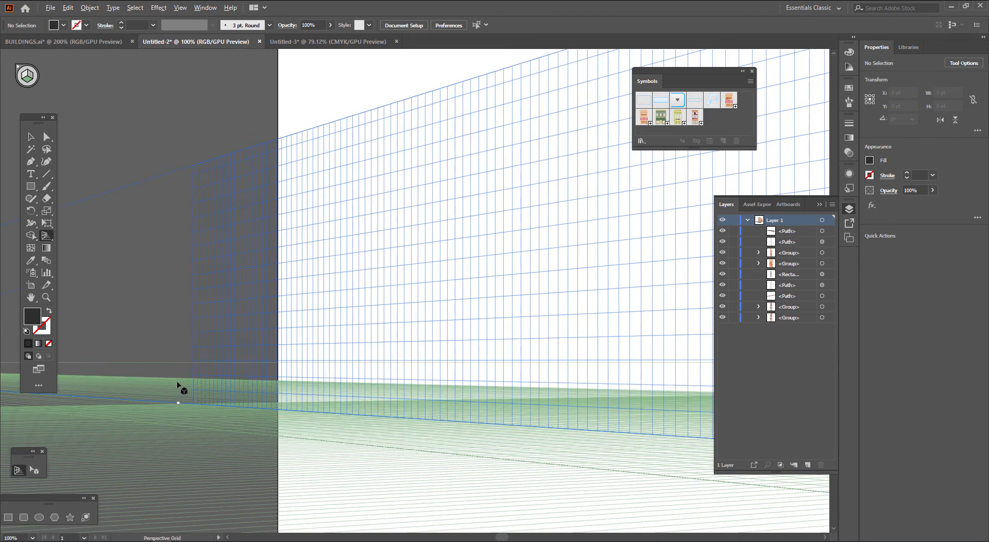
scroll(193, 376, up, 3)
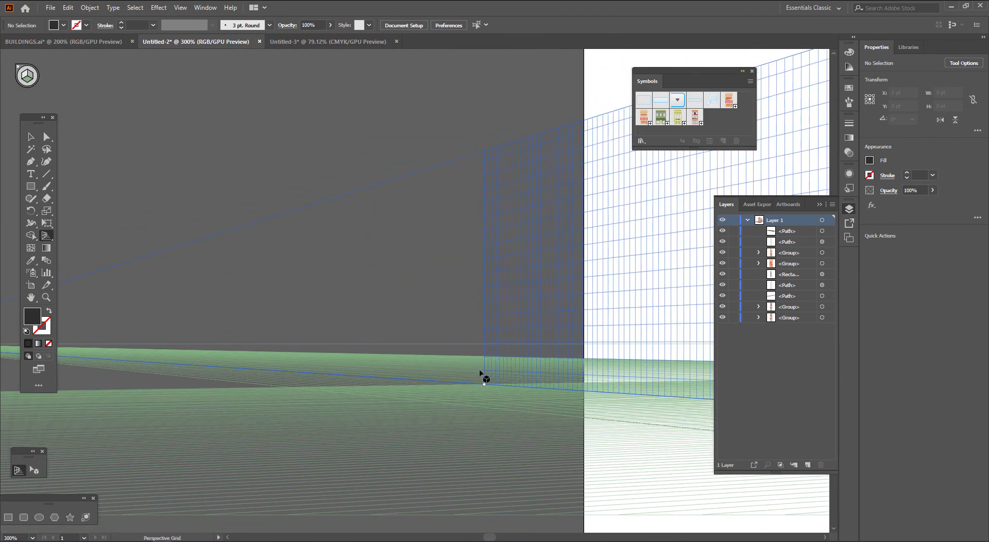
drag(484, 385, 224, 386)
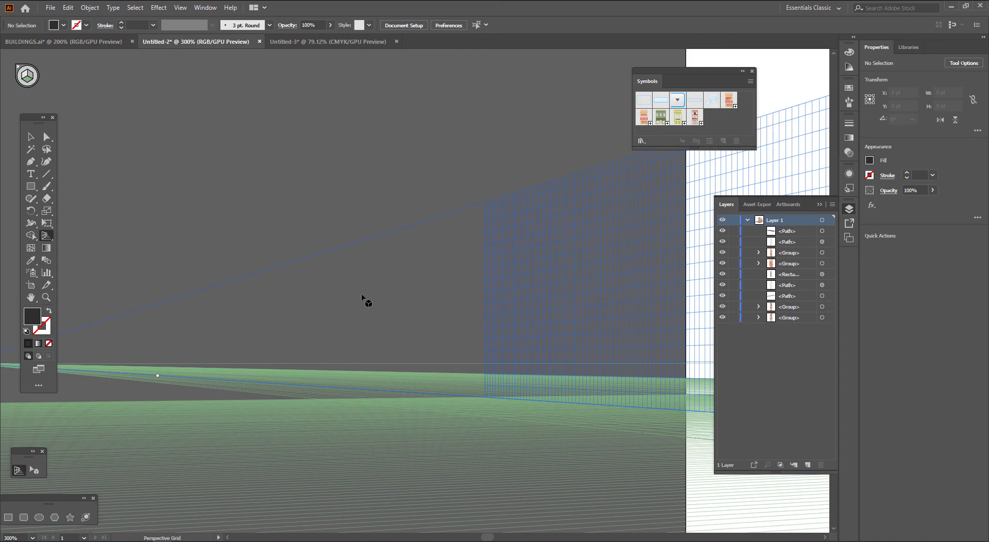
key(ctrl+equal)
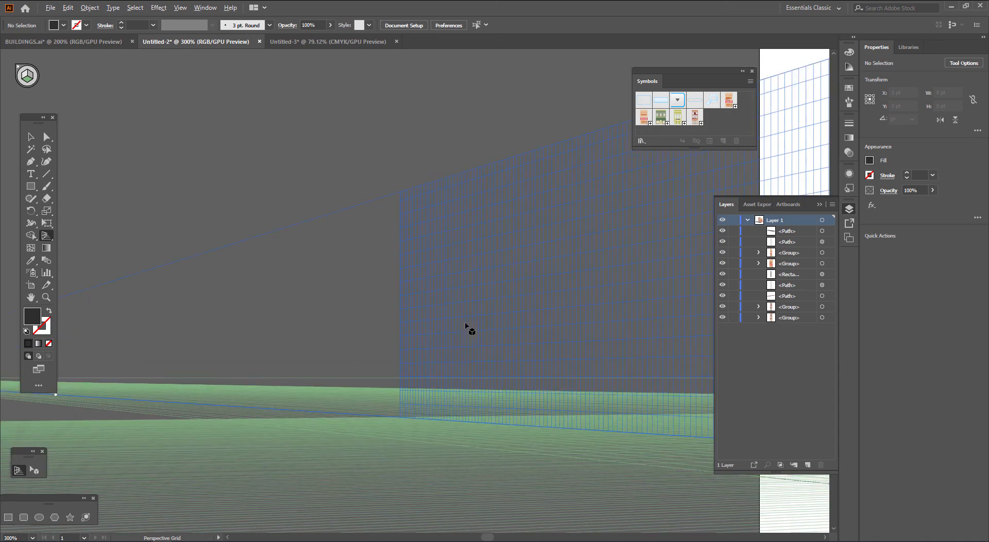
key(ctrl+equal)
key(space)
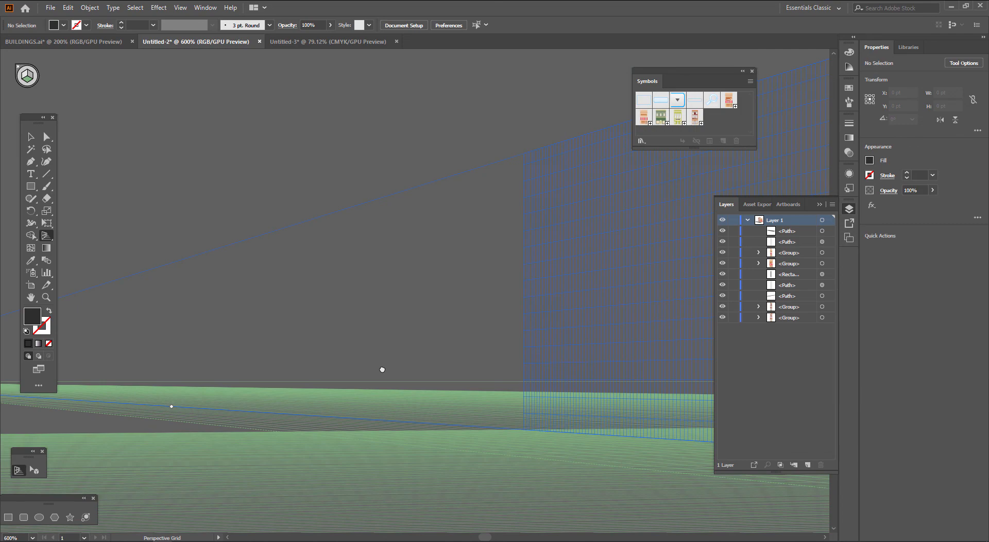
key(ctrl+equal)
key(ctrl+equal)
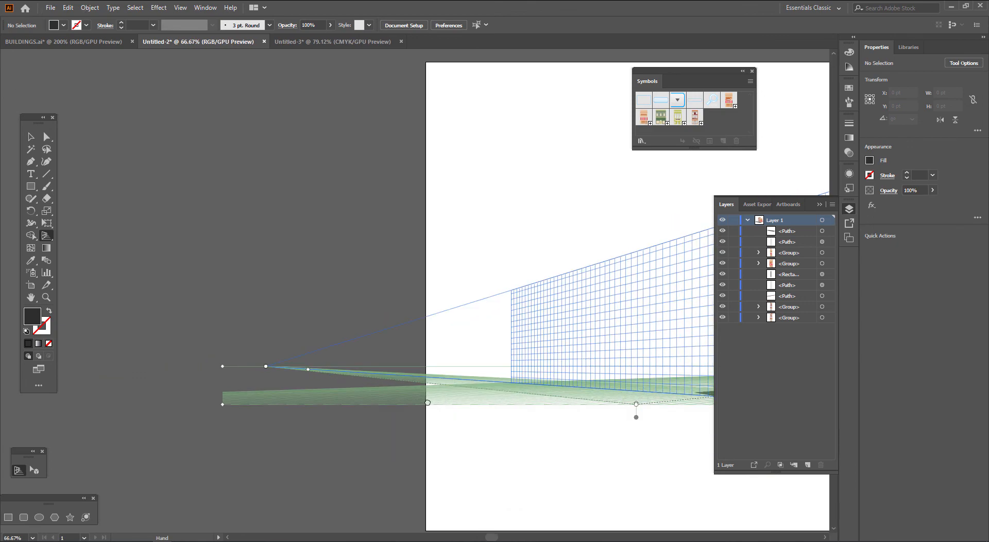
drag(446, 401, 271, 378)
scroll(273, 383, down, 1)
drag(399, 388, 340, 386)
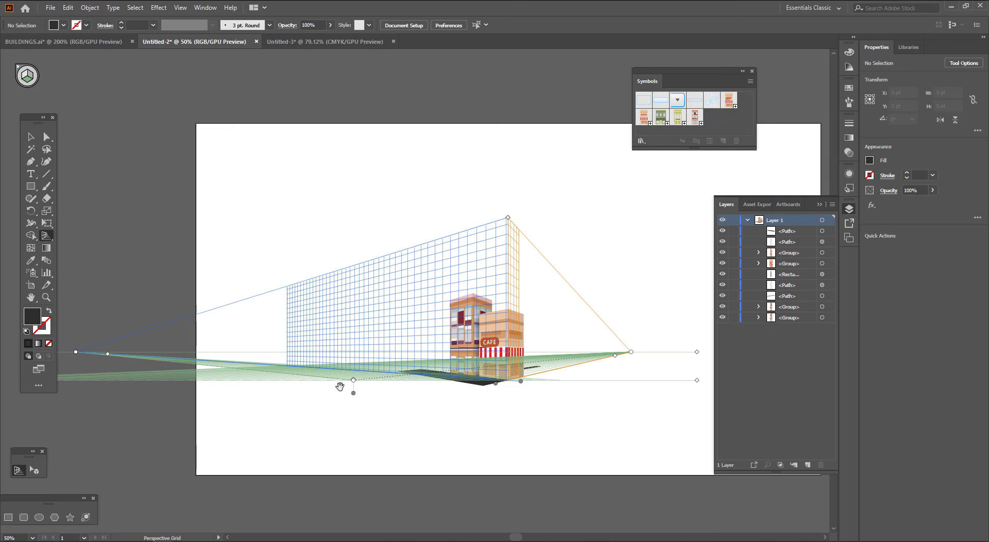
key(v)
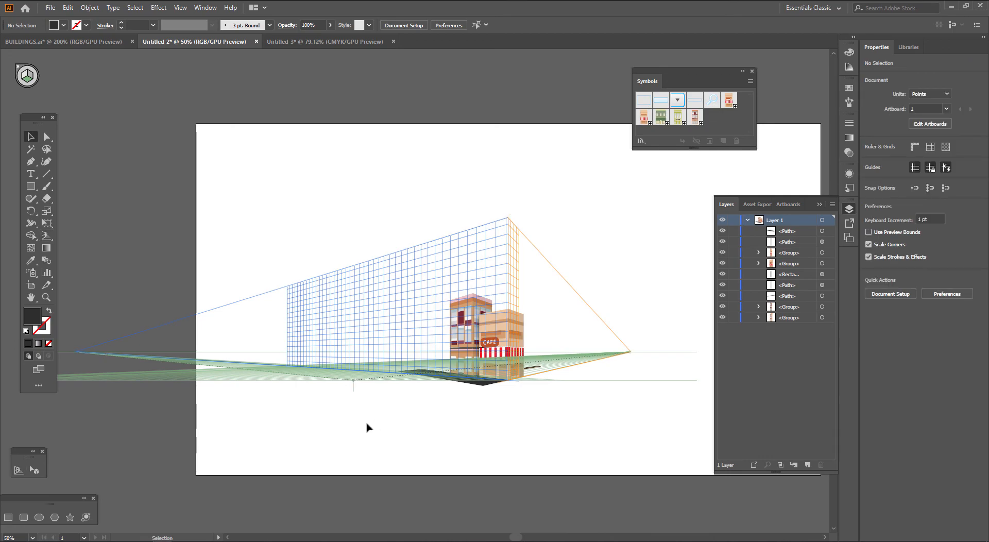